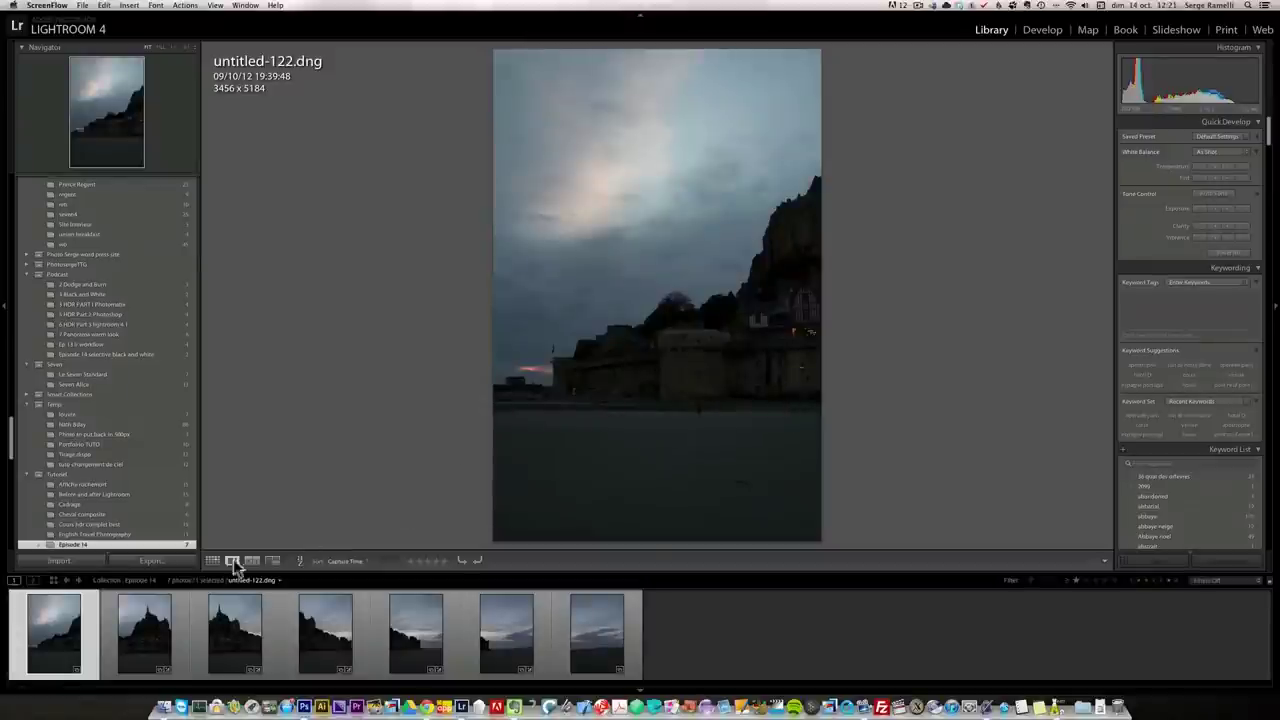
- Browse the shots untitled-123 through untitled-128, then go back to untitled-122
{"action": "left_click", "coordinate": [143, 630]}
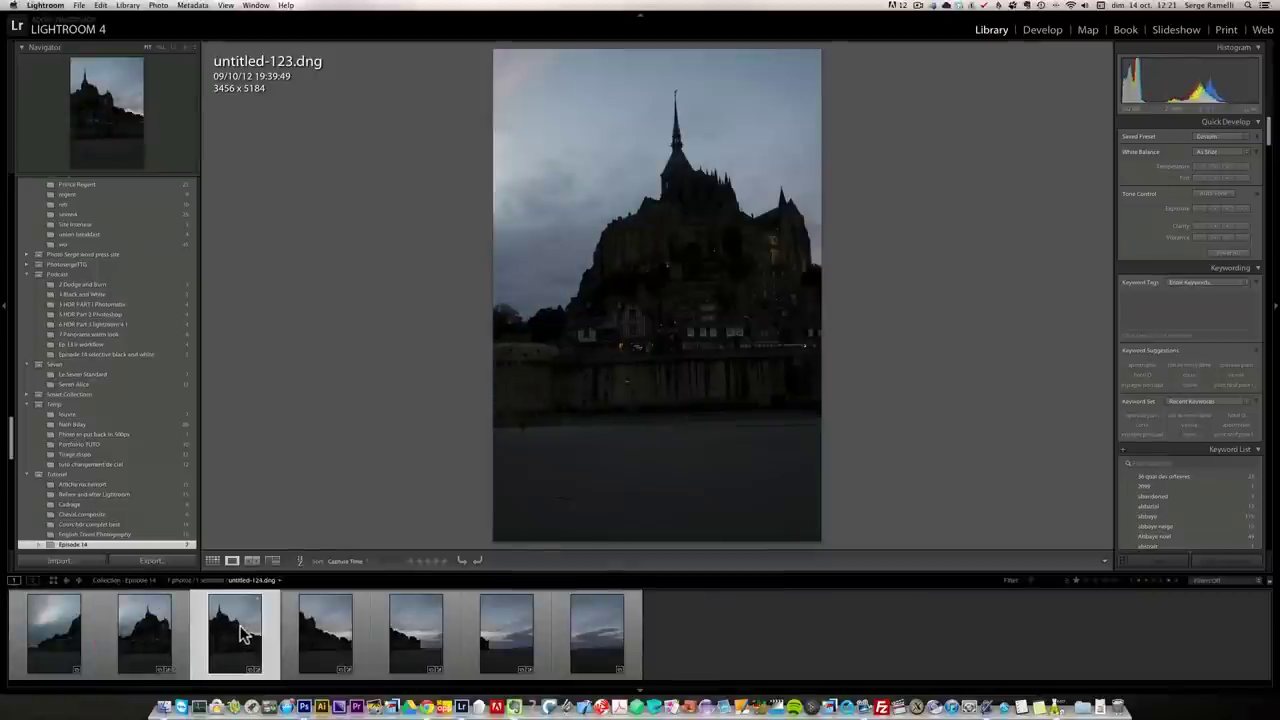
{"action": "left_click", "coordinate": [240, 635]}
{"action": "left_click", "coordinate": [332, 632]}
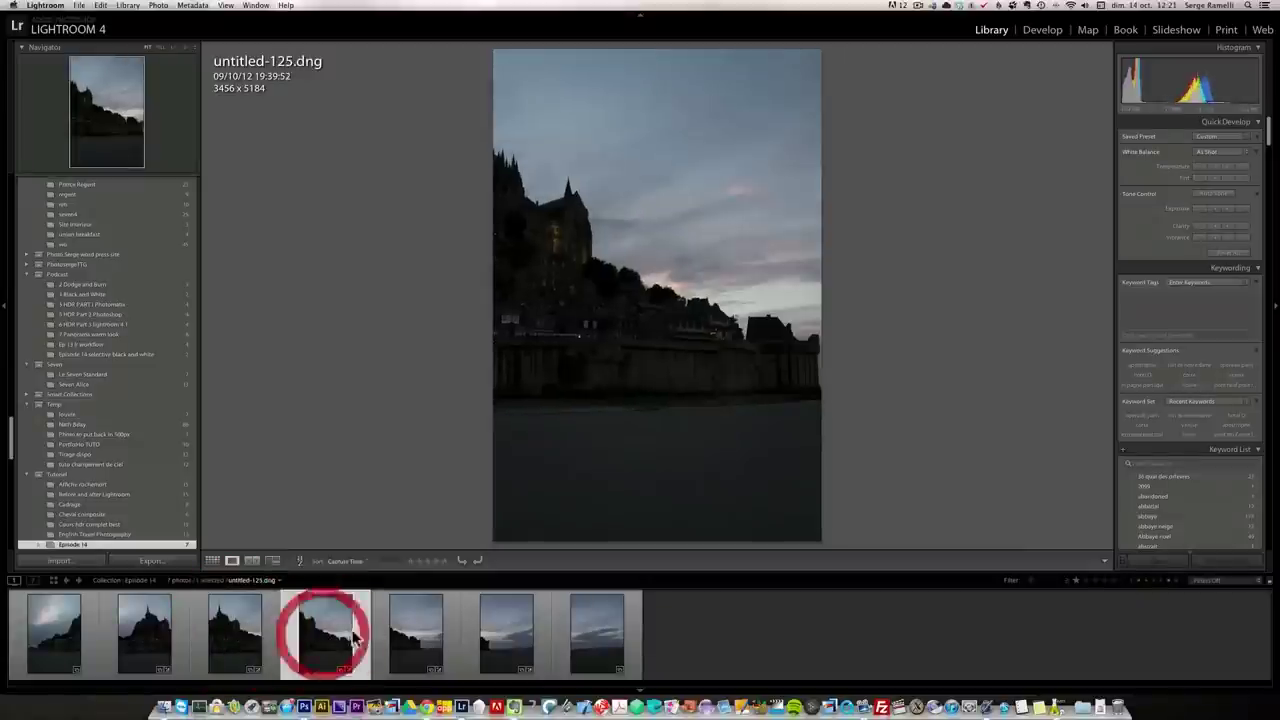
{"action": "left_click", "coordinate": [414, 632]}
{"action": "left_click", "coordinate": [502, 628]}
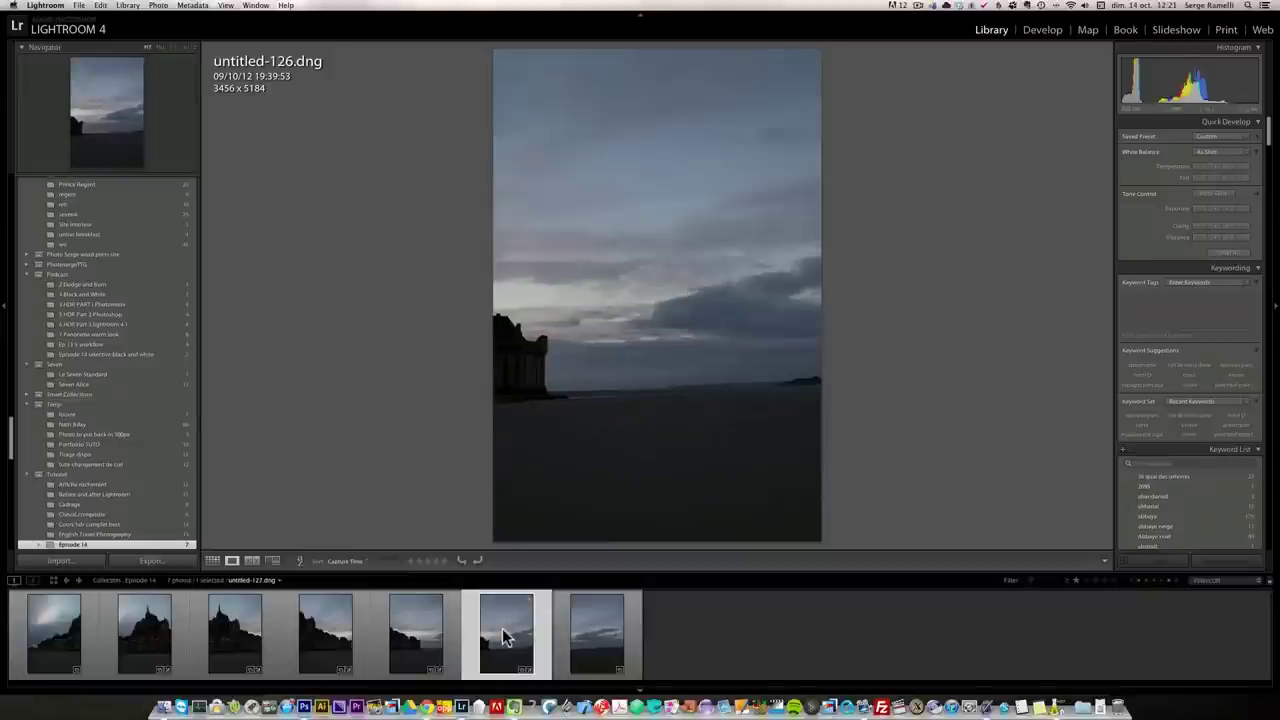
{"action": "left_click", "coordinate": [604, 634]}
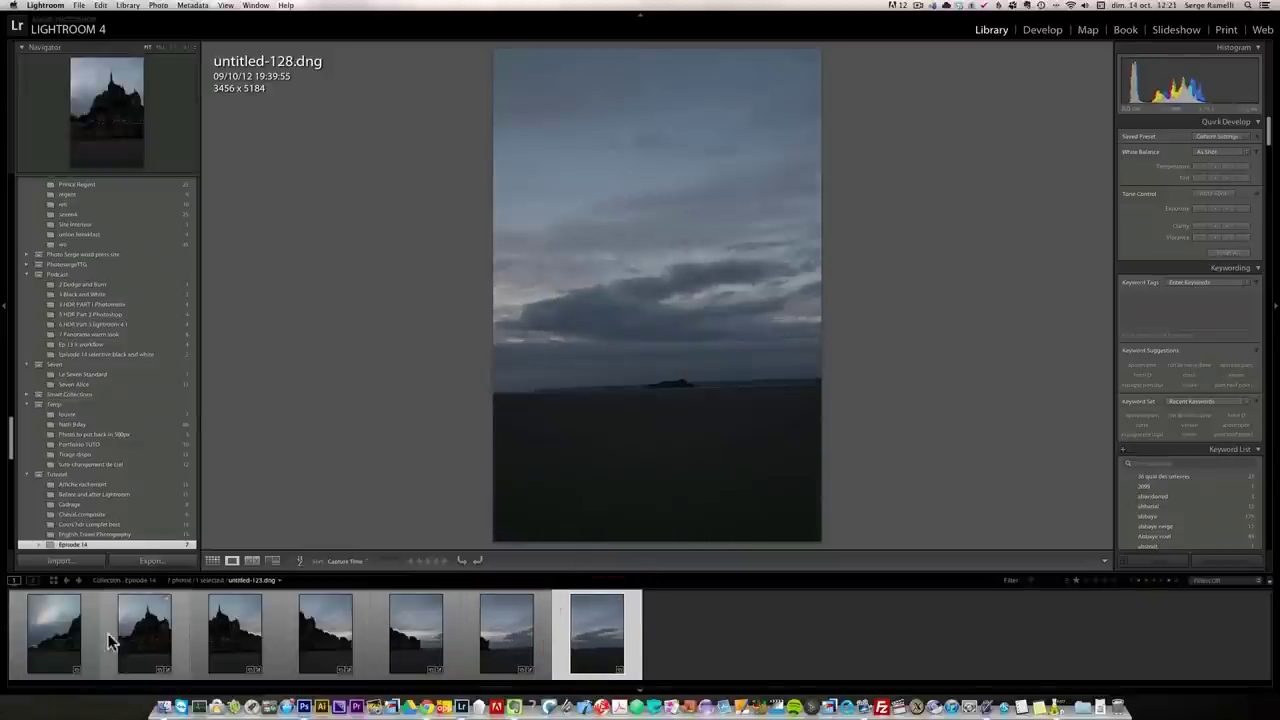
{"action": "left_click", "coordinate": [62, 636]}
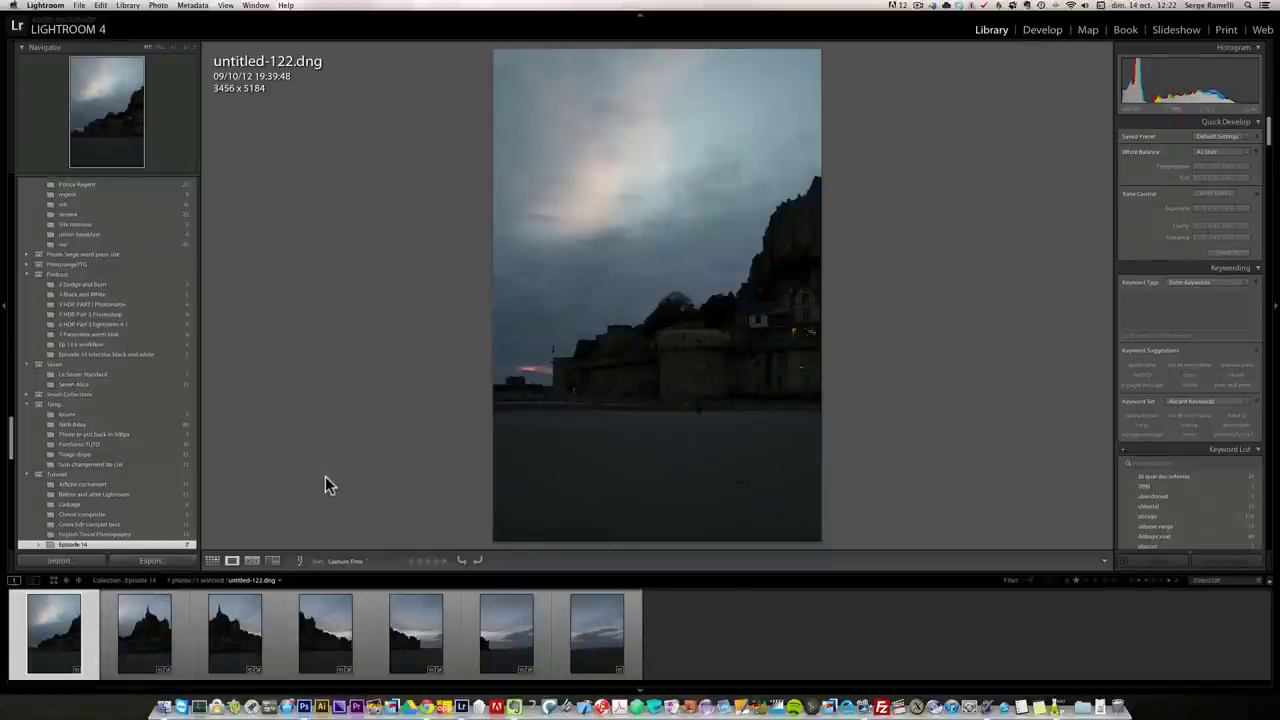
- Switch the Loupe overlay to exposure and lens info, review every shot, and return to untitled-122
{"action": "key", "text": "i"}
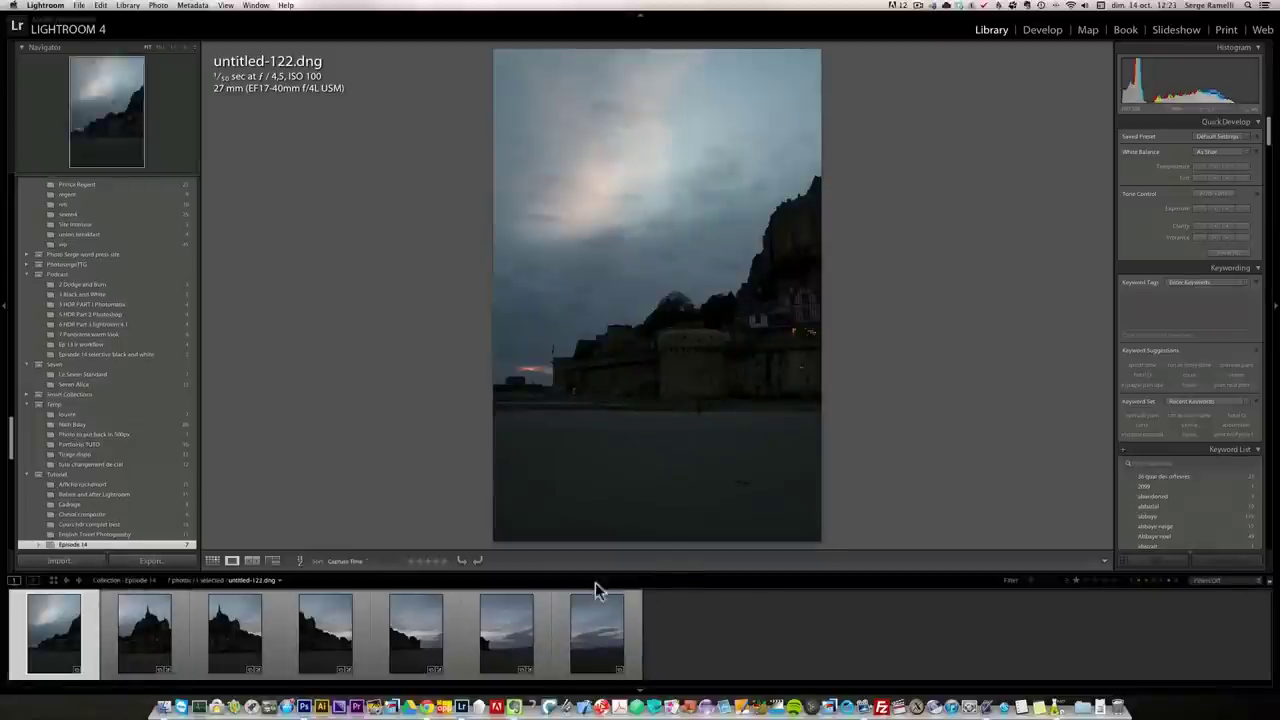
{"action": "left_click", "coordinate": [142, 646]}
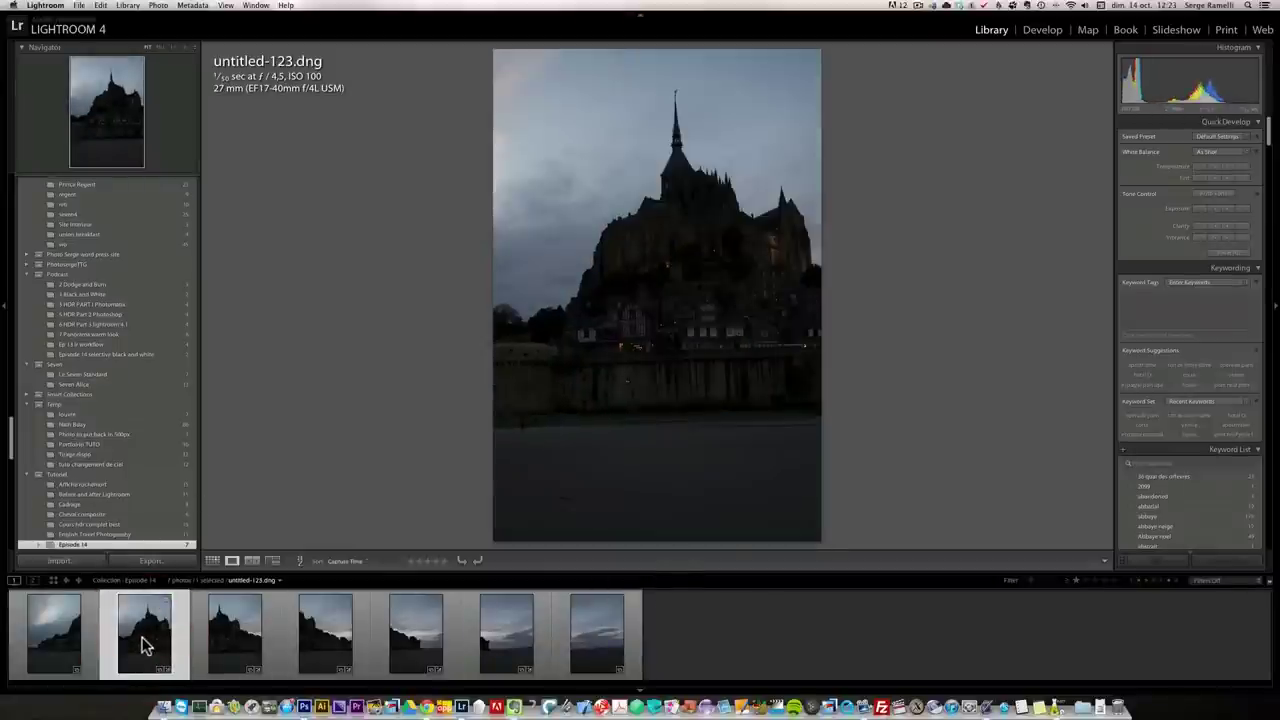
{"action": "left_click", "coordinate": [238, 628]}
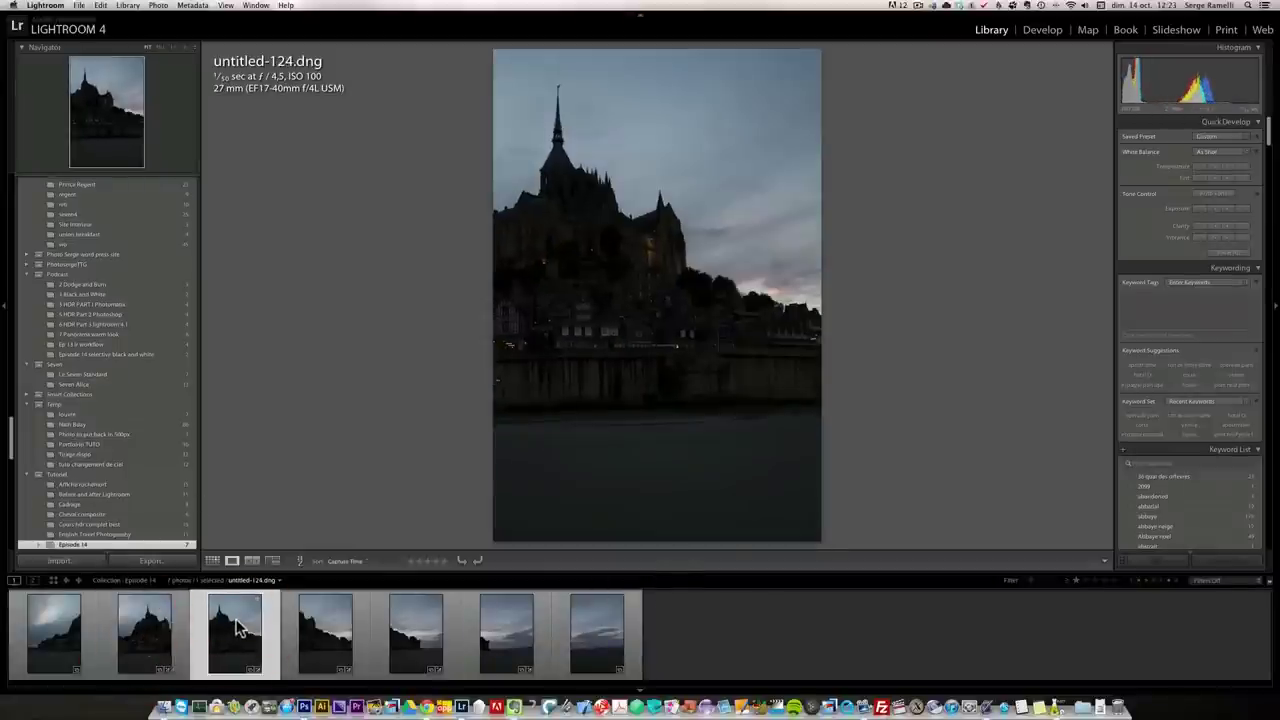
{"action": "left_click", "coordinate": [340, 634]}
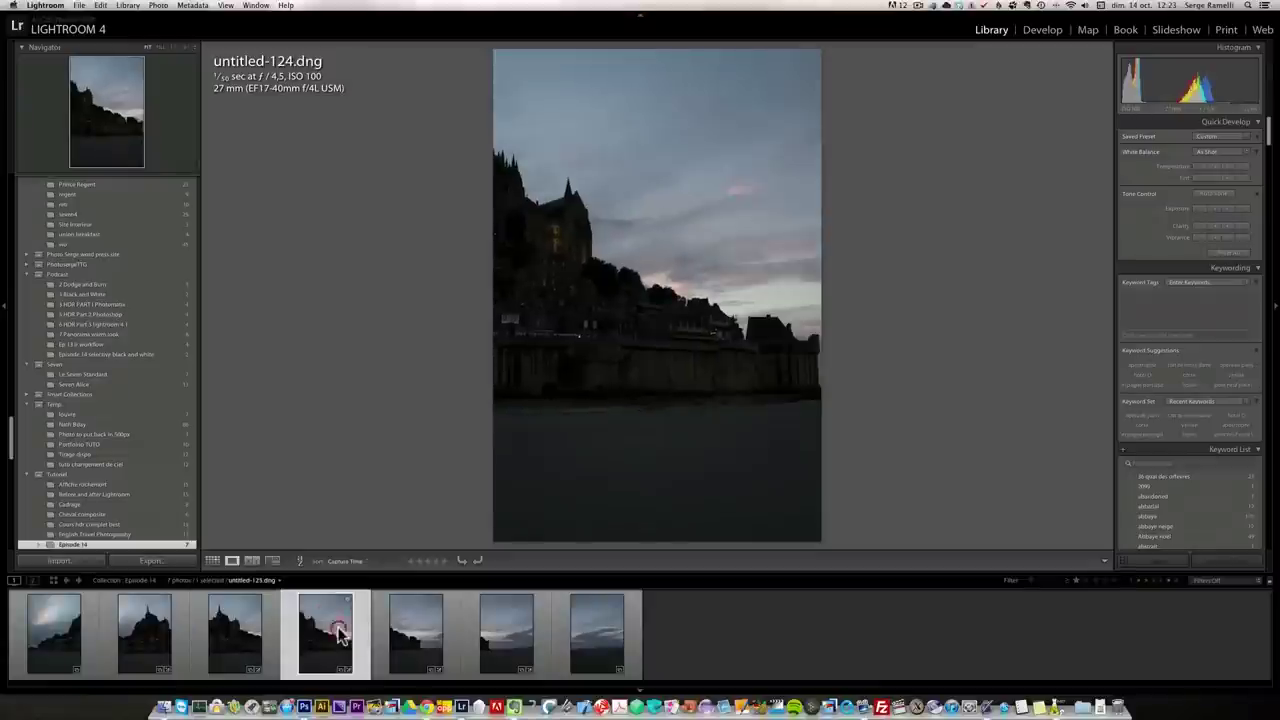
{"action": "left_click", "coordinate": [398, 632]}
{"action": "left_click", "coordinate": [505, 638]}
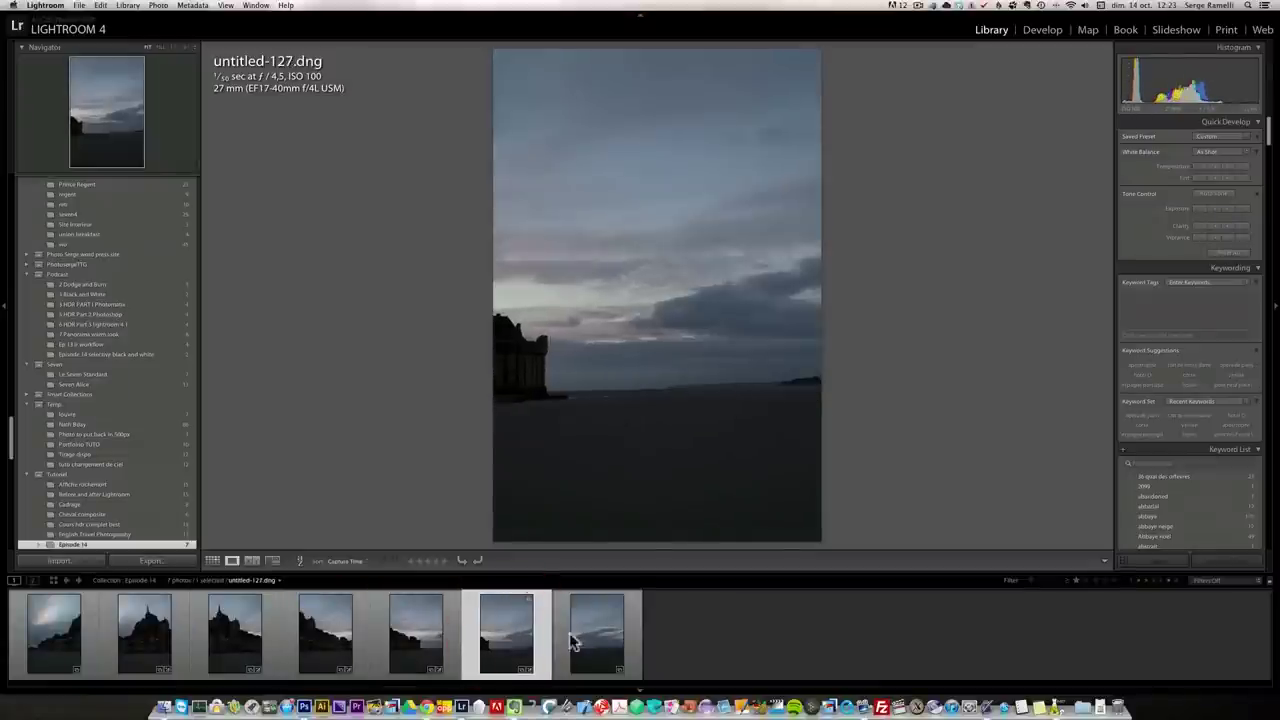
{"action": "left_click", "coordinate": [582, 638]}
{"action": "left_click", "coordinate": [78, 642]}
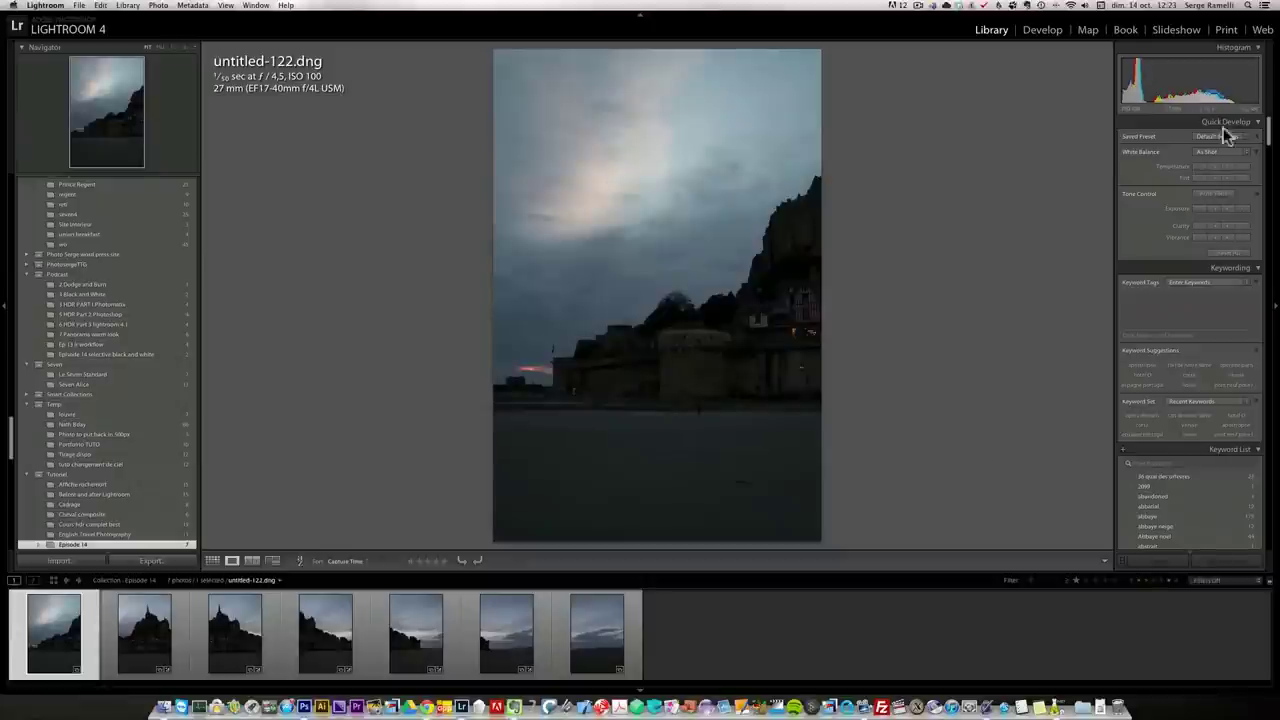
- In Develop, set Basic Shadows +100, Whites +67, Blacks -24 and Exposure +0.45 on untitled-122
{"action": "left_click", "coordinate": [1043, 33]}
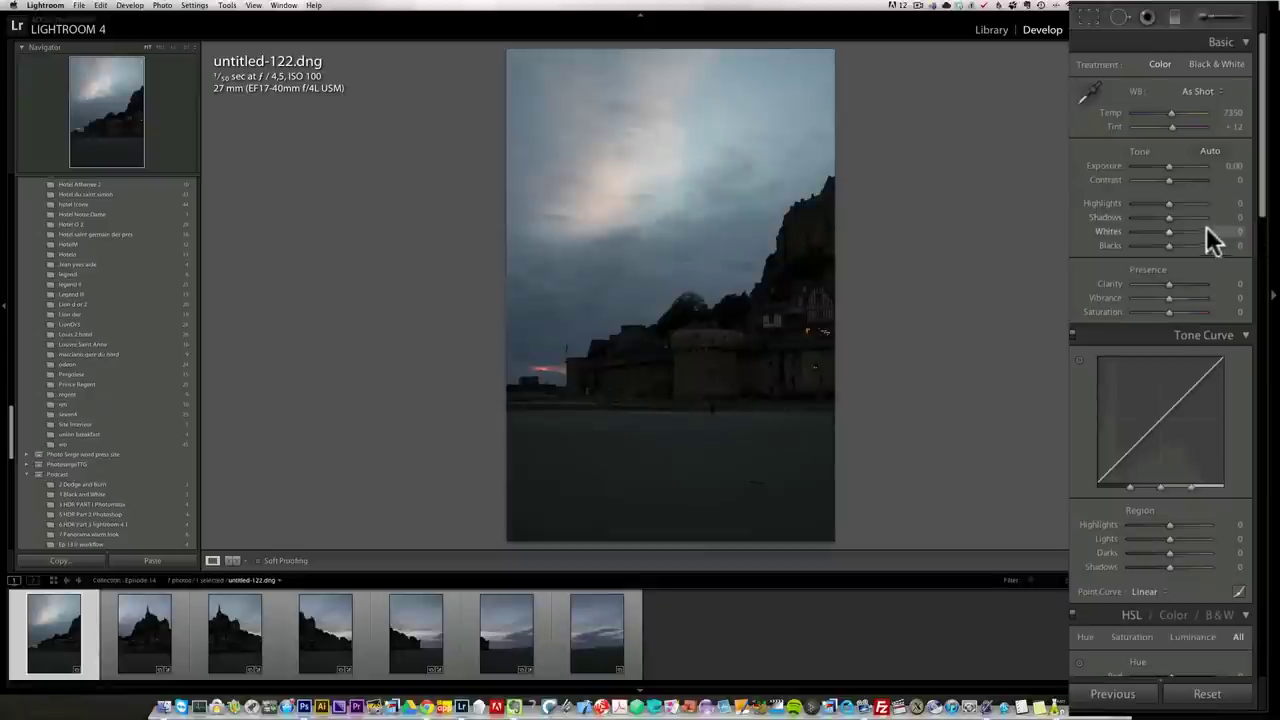
{"action": "left_click_drag", "start_coordinate": [1200, 216], "coordinate": [1121, 207]}
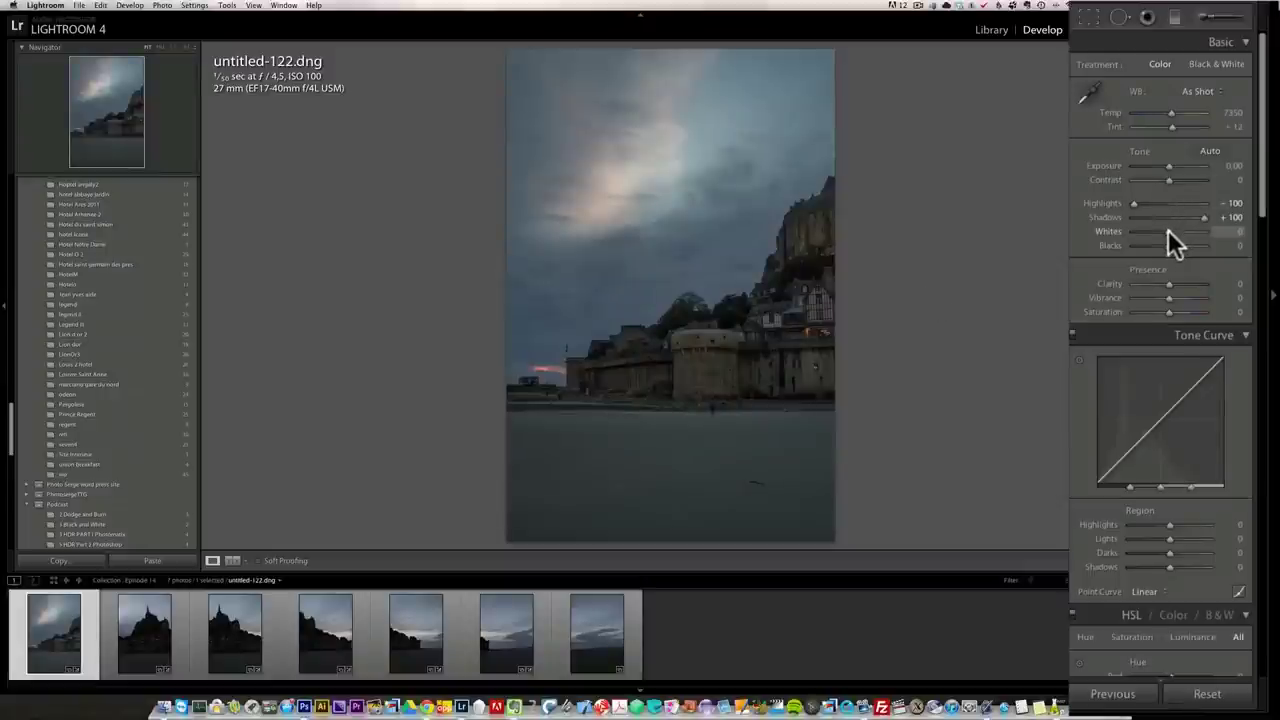
{"action": "key", "text": "alt"}
{"action": "left_click_drag", "start_coordinate": [1167, 232], "coordinate": [1189, 227]}
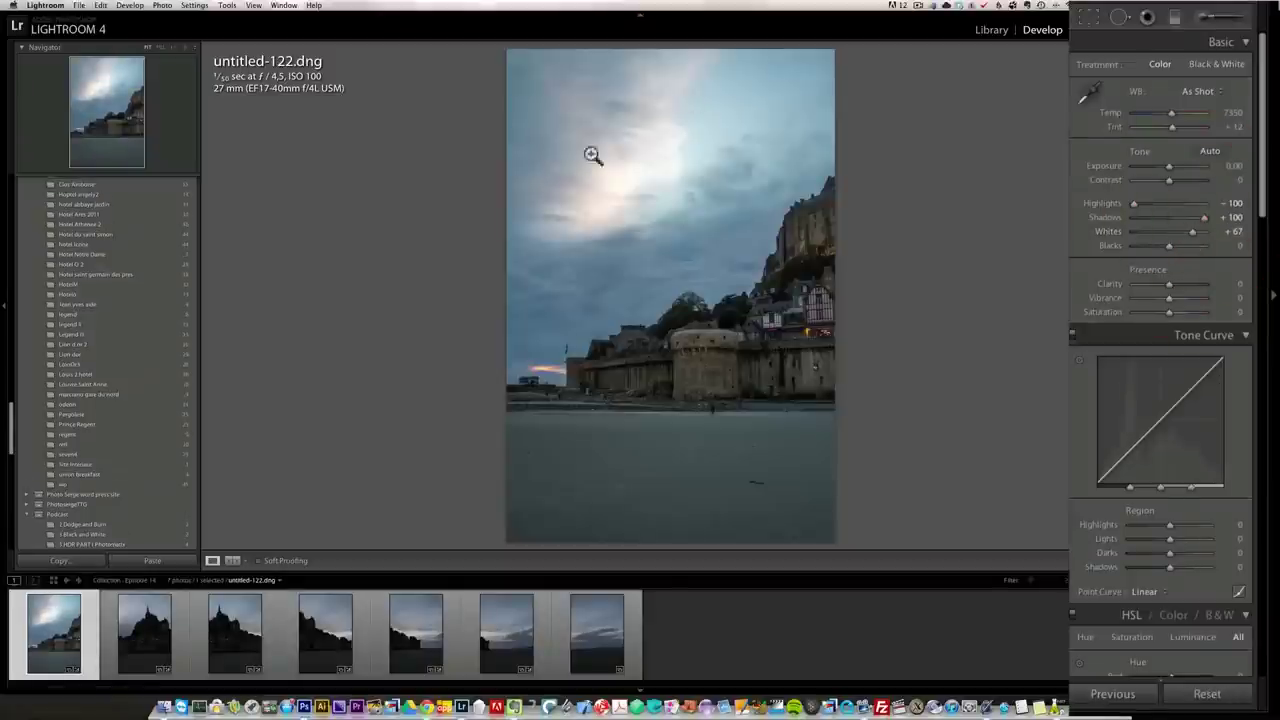
{"action": "left_click_drag", "start_coordinate": [1169, 245], "coordinate": [1160, 245]}
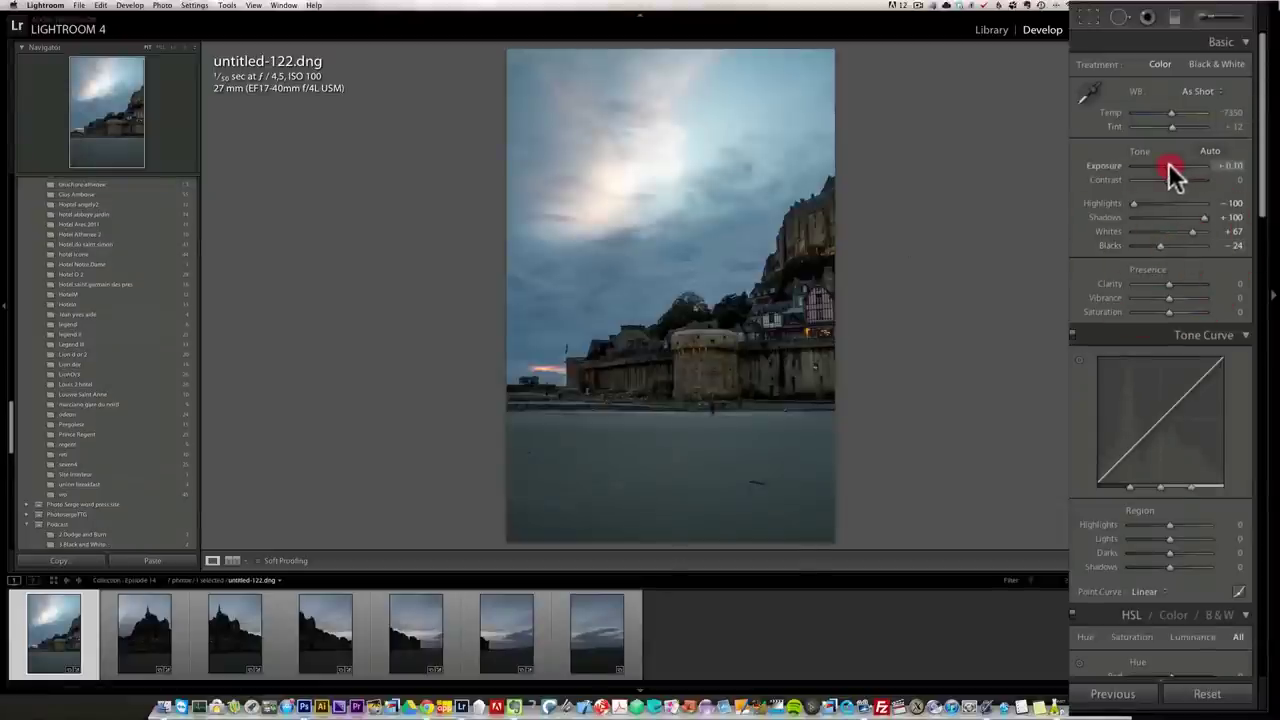
{"action": "left_click_drag", "start_coordinate": [1170, 170], "coordinate": [1172, 168]}
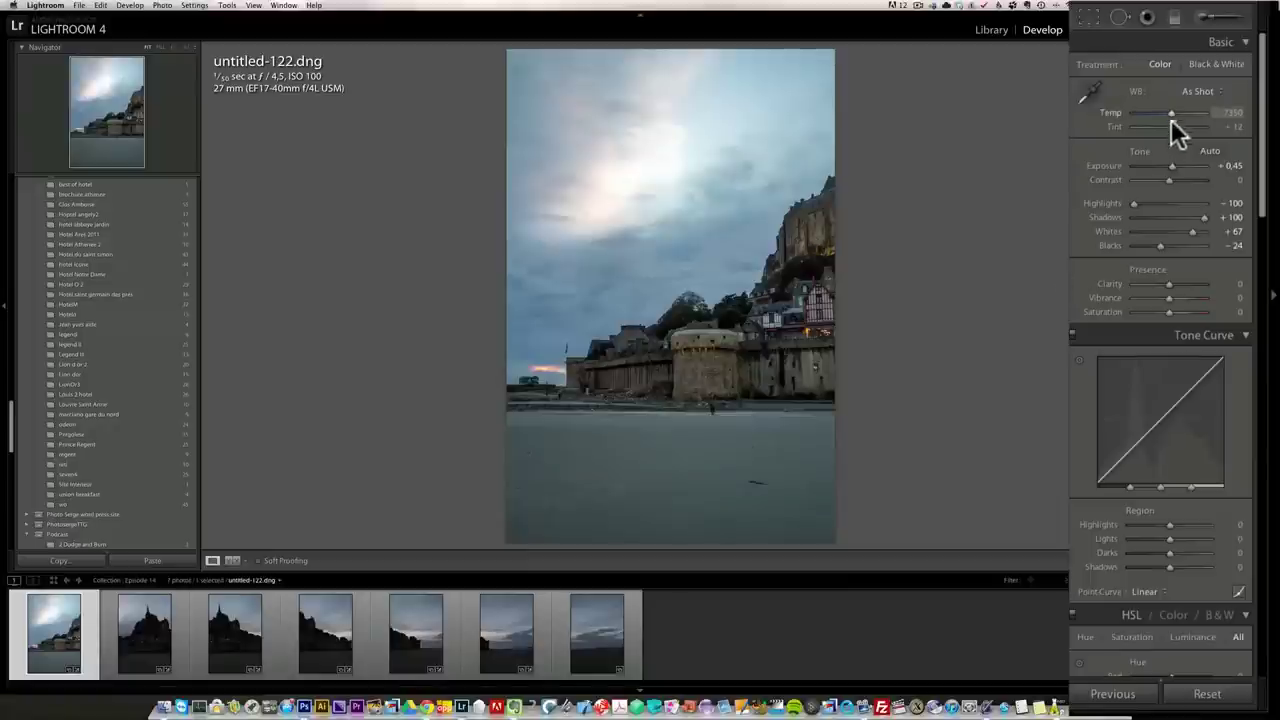
- Compare the Shade and Cloudy white balance presets, settling on Shade
{"action": "left_click_drag", "start_coordinate": [1172, 112], "coordinate": [1177, 113]}
{"action": "left_click", "coordinate": [1198, 90]}
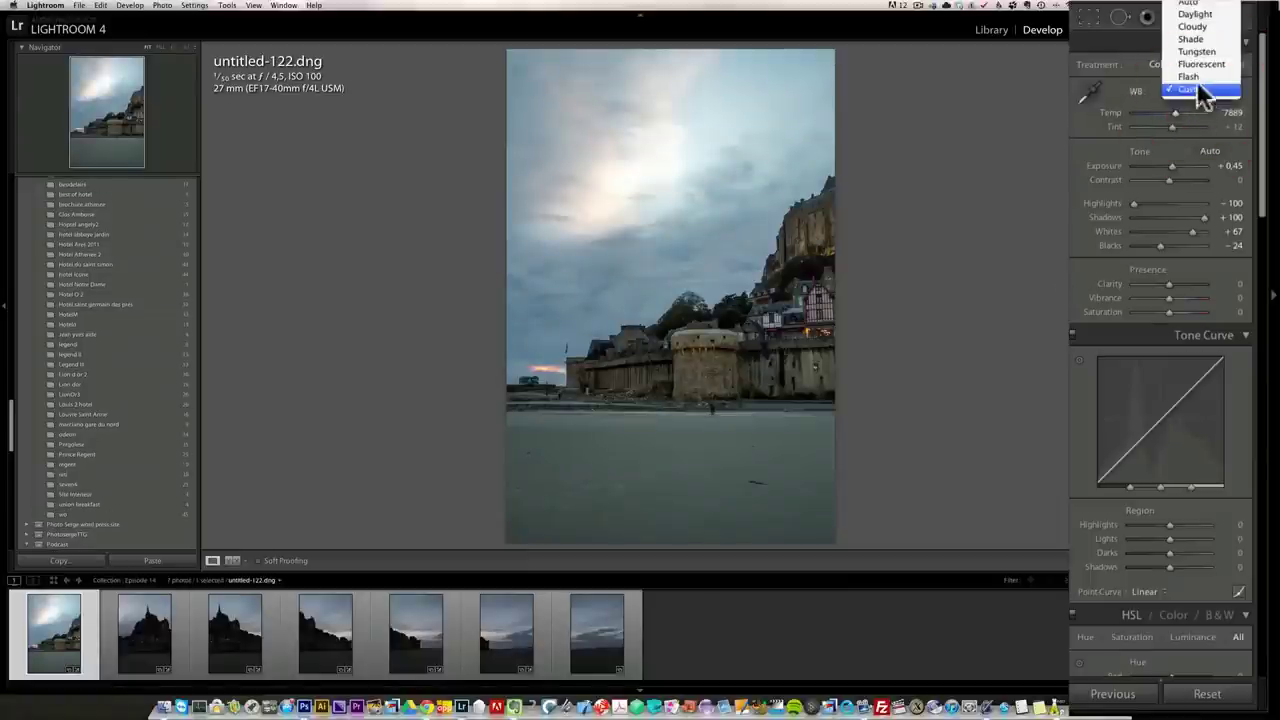
{"action": "left_click", "coordinate": [1202, 38]}
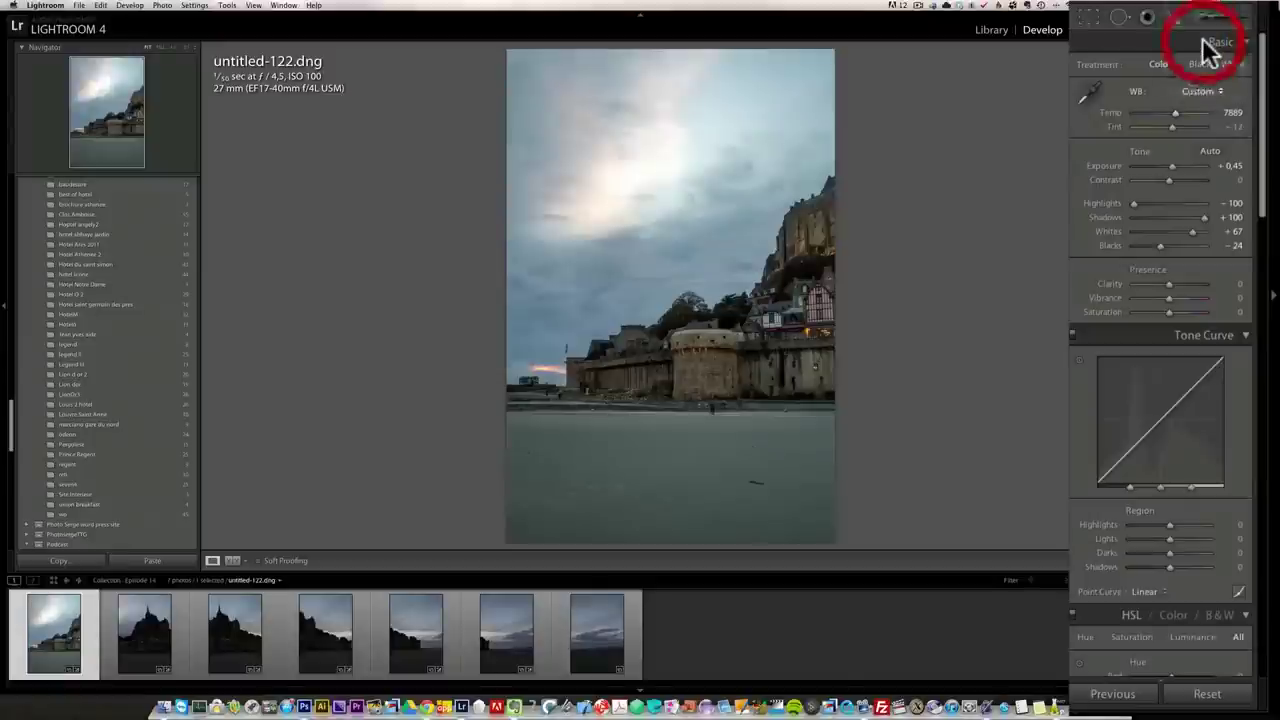
{"action": "left_click", "coordinate": [1204, 92]}
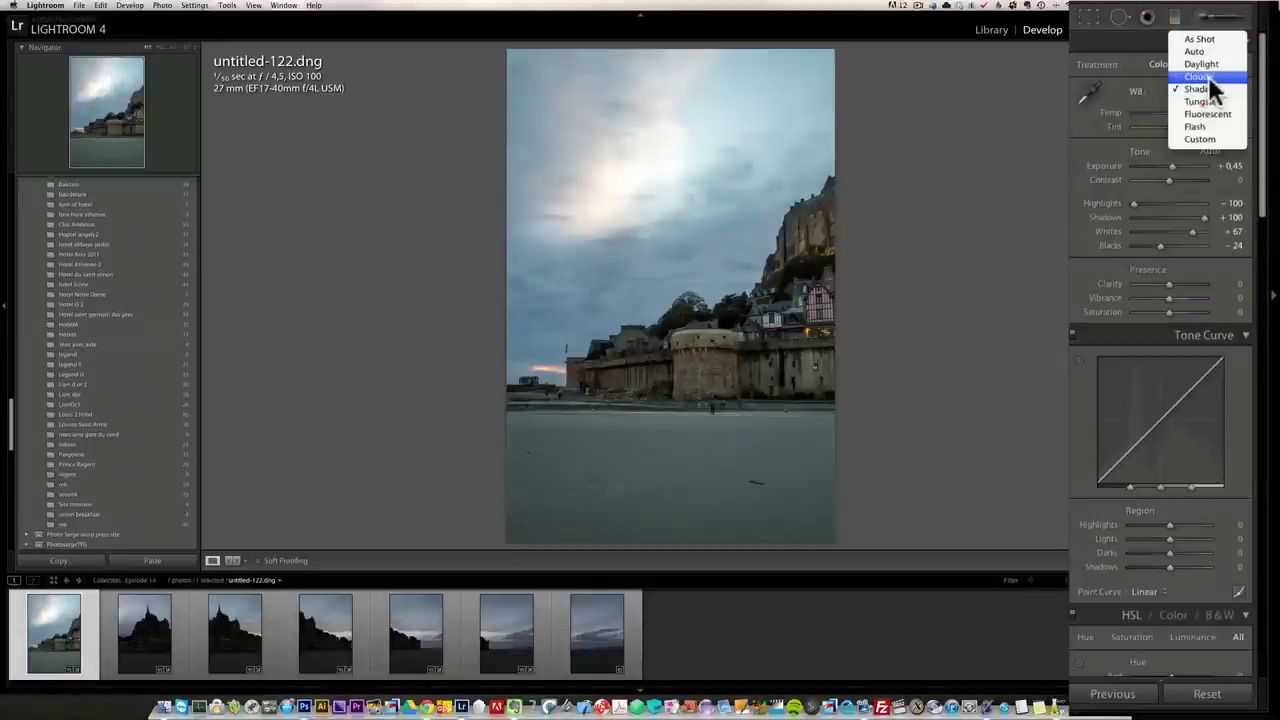
{"action": "left_click", "coordinate": [1208, 78]}
{"action": "left_click", "coordinate": [1198, 91]}
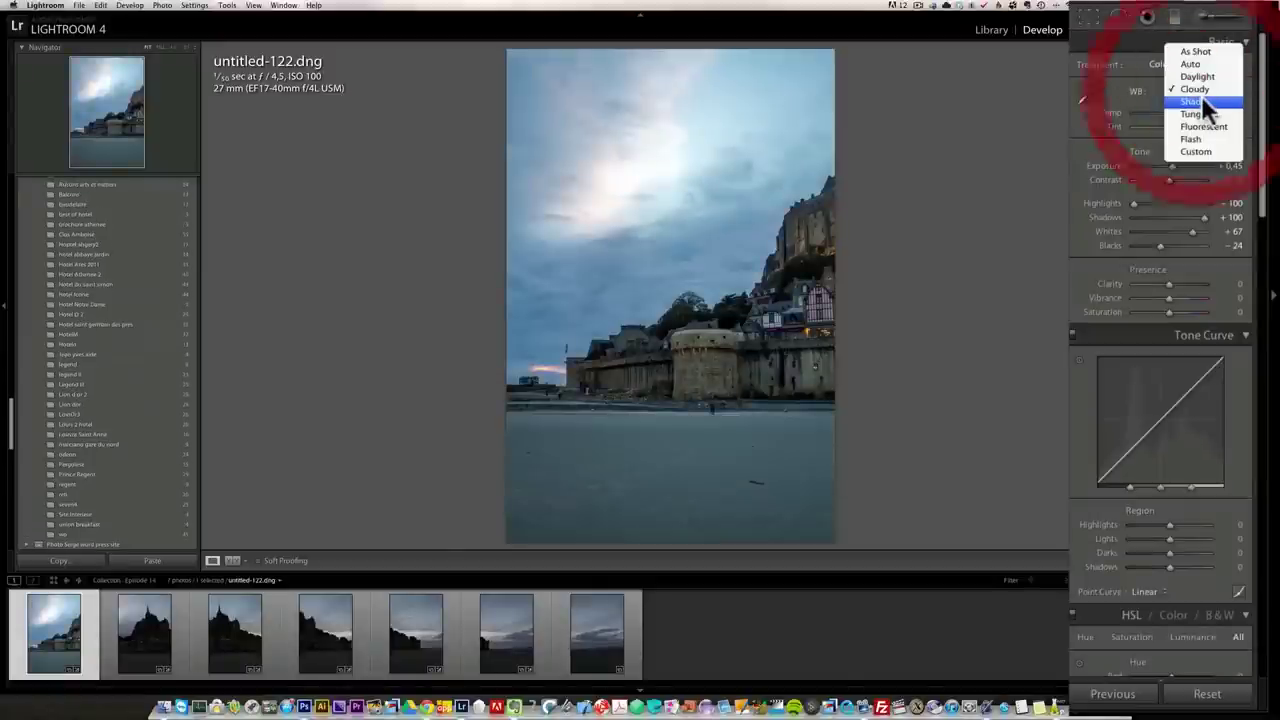
{"action": "left_click", "coordinate": [1202, 98]}
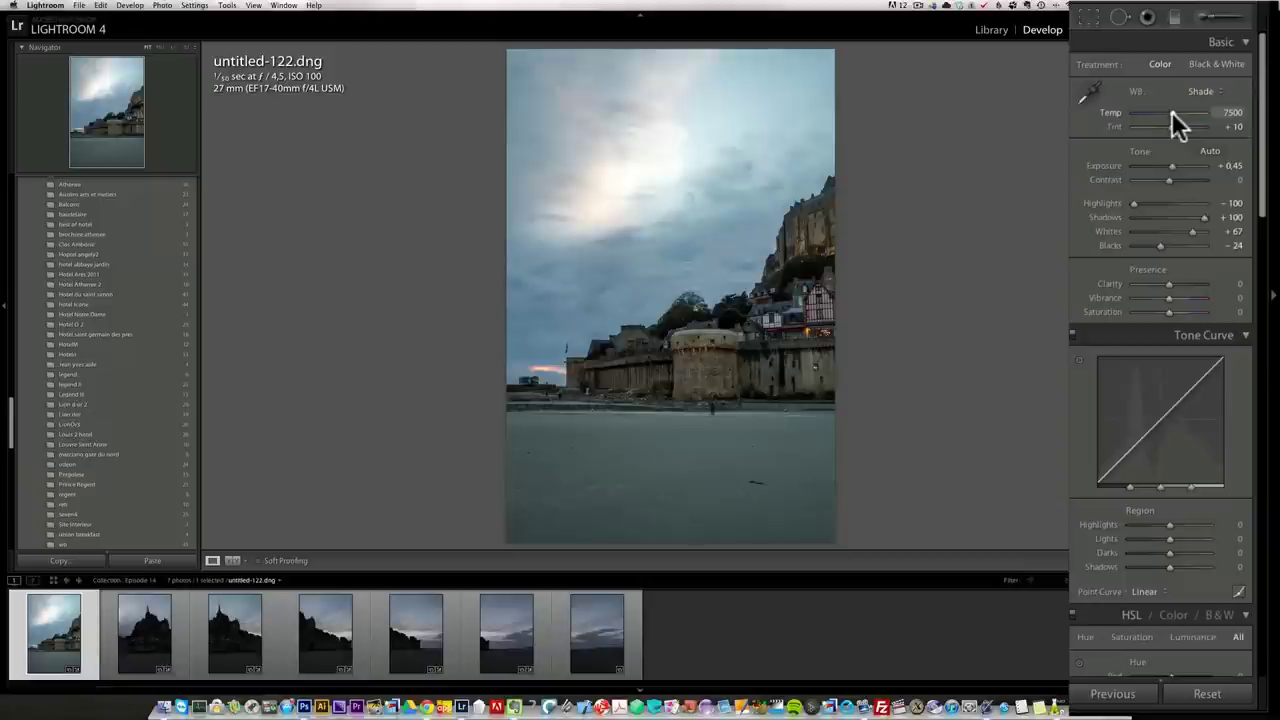
- Set Temp 7889, Tint +37 and Clarity +33
{"action": "left_click_drag", "start_coordinate": [1176, 122], "coordinate": [1174, 112]}
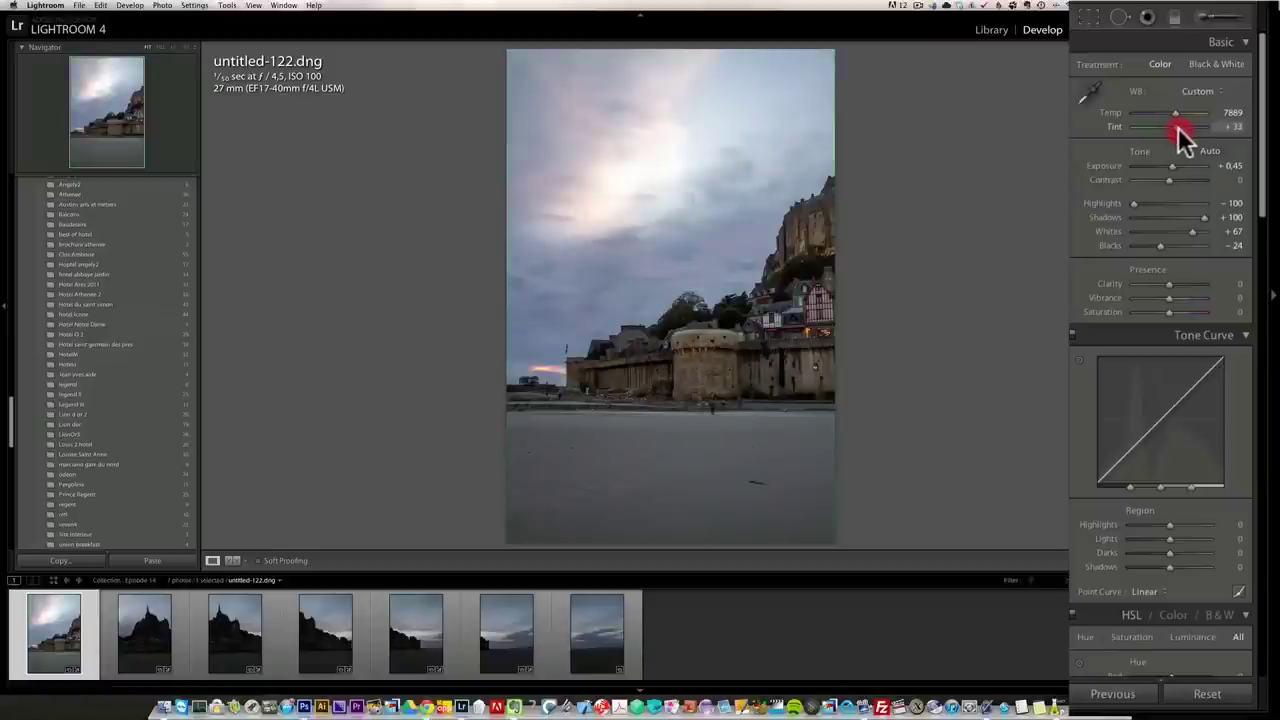
{"action": "left_click_drag", "start_coordinate": [1178, 127], "coordinate": [1172, 127]}
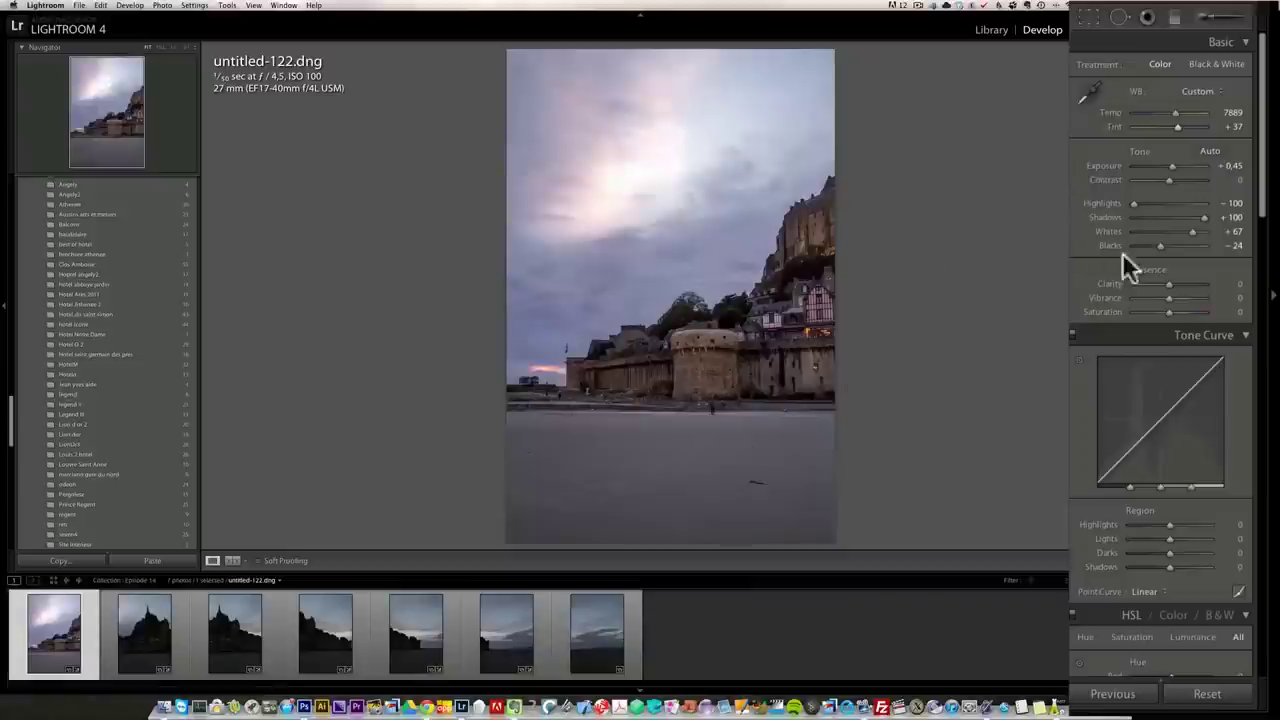
{"action": "left_click_drag", "start_coordinate": [1178, 281], "coordinate": [1179, 281]}
{"action": "left_click_drag", "start_coordinate": [1266, 223], "coordinate": [1275, 540]}
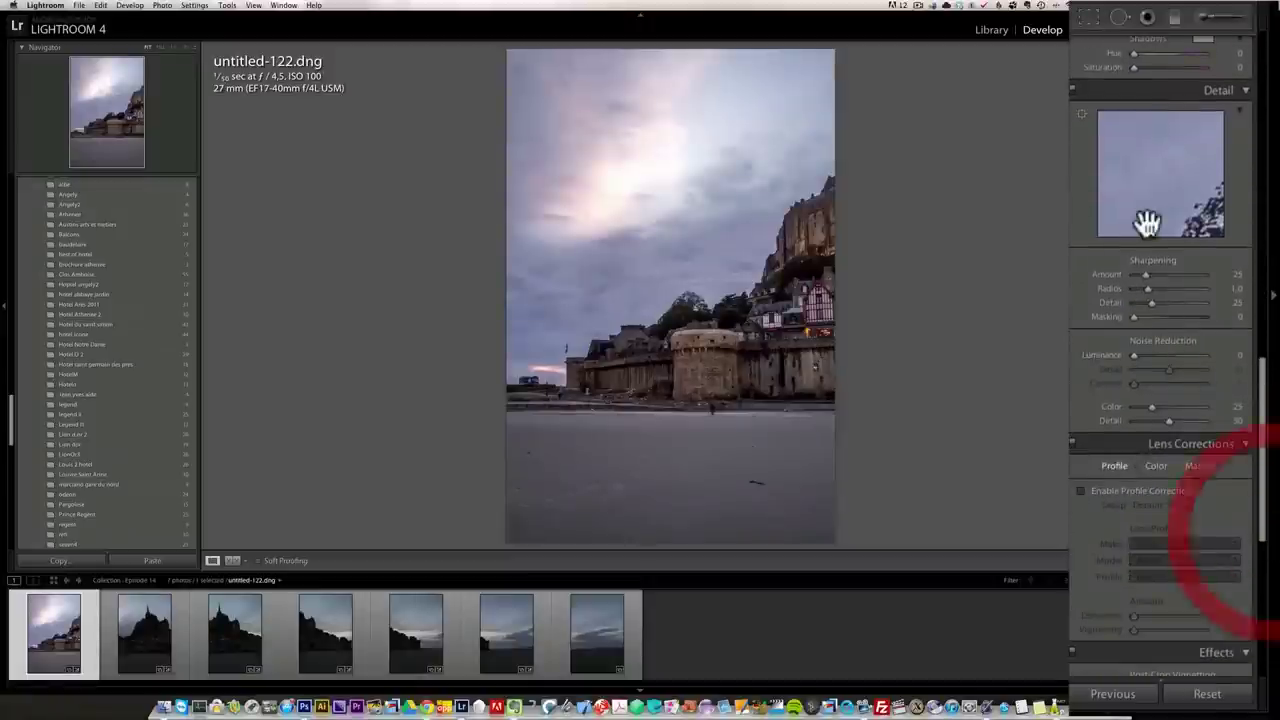
- Zoom in on the round tower and set noise reduction Luminance 30, Color 58, Sharpening Amount 68
{"action": "left_click", "coordinate": [623, 366]}
{"action": "left_click_drag", "start_coordinate": [771, 296], "coordinate": [666, 337]}
{"action": "left_click_drag", "start_coordinate": [823, 143], "coordinate": [782, 220]}
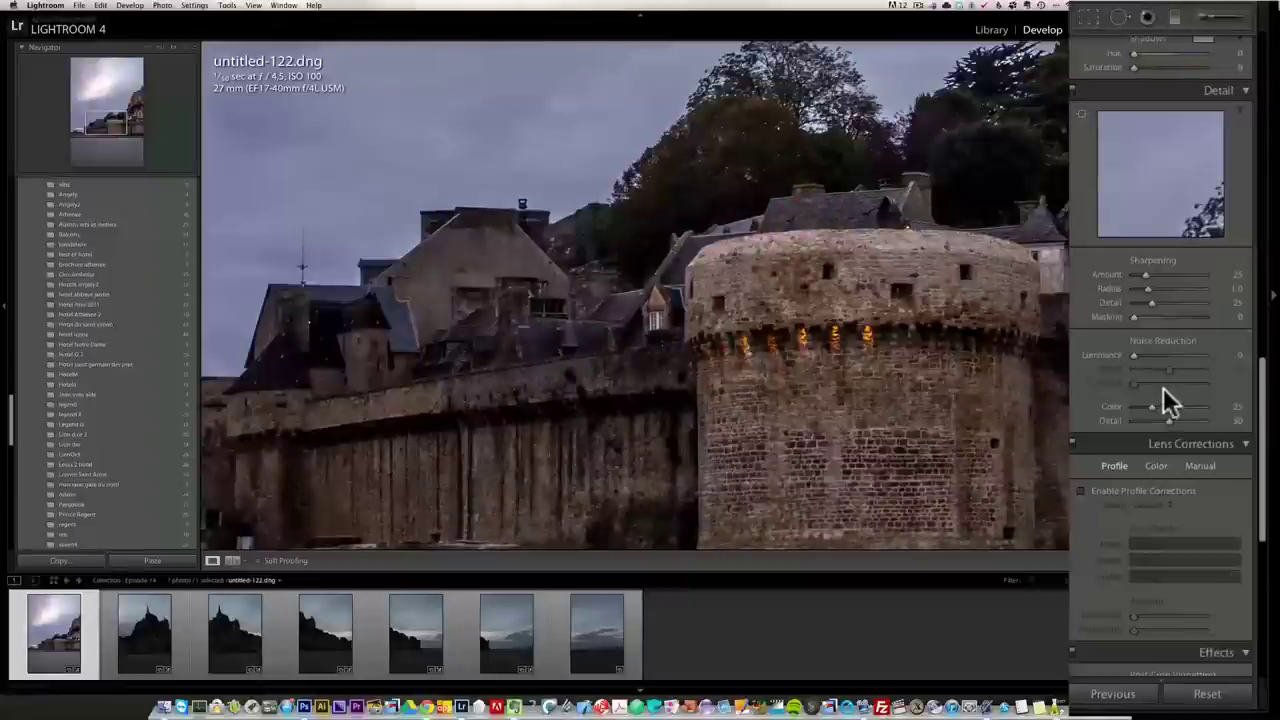
{"action": "left_click", "coordinate": [1155, 356]}
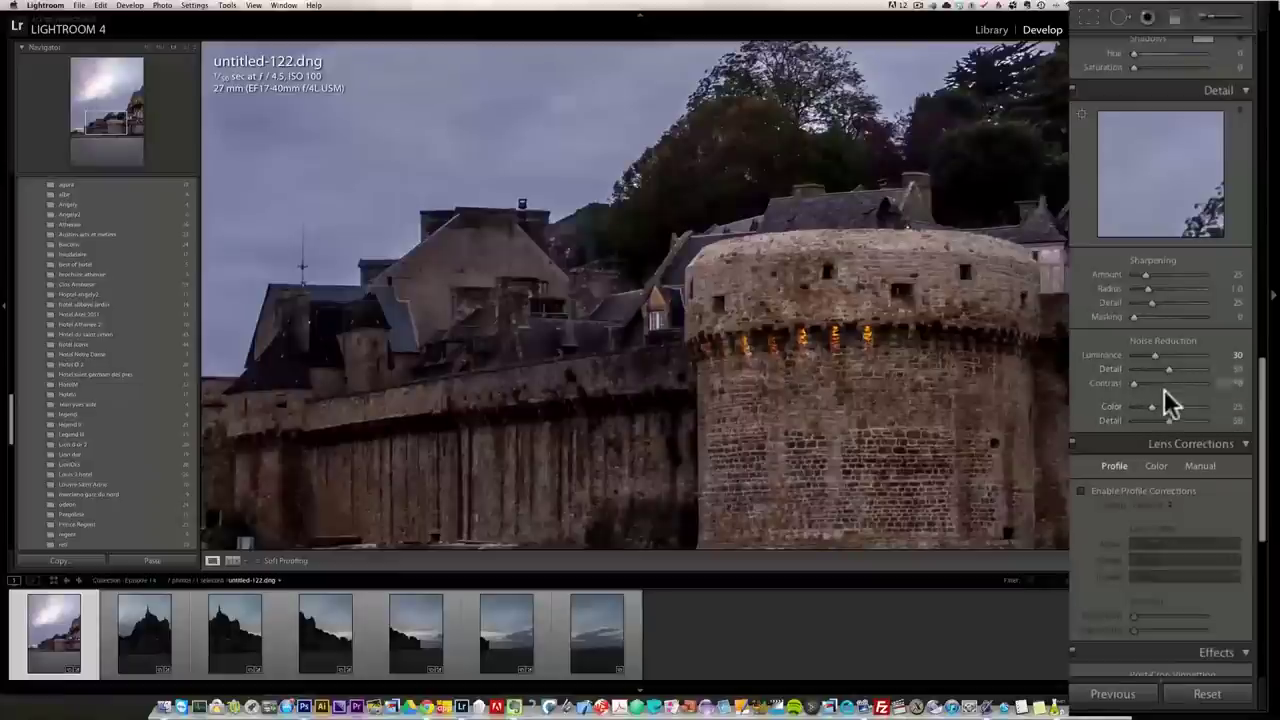
{"action": "left_click", "coordinate": [1174, 408]}
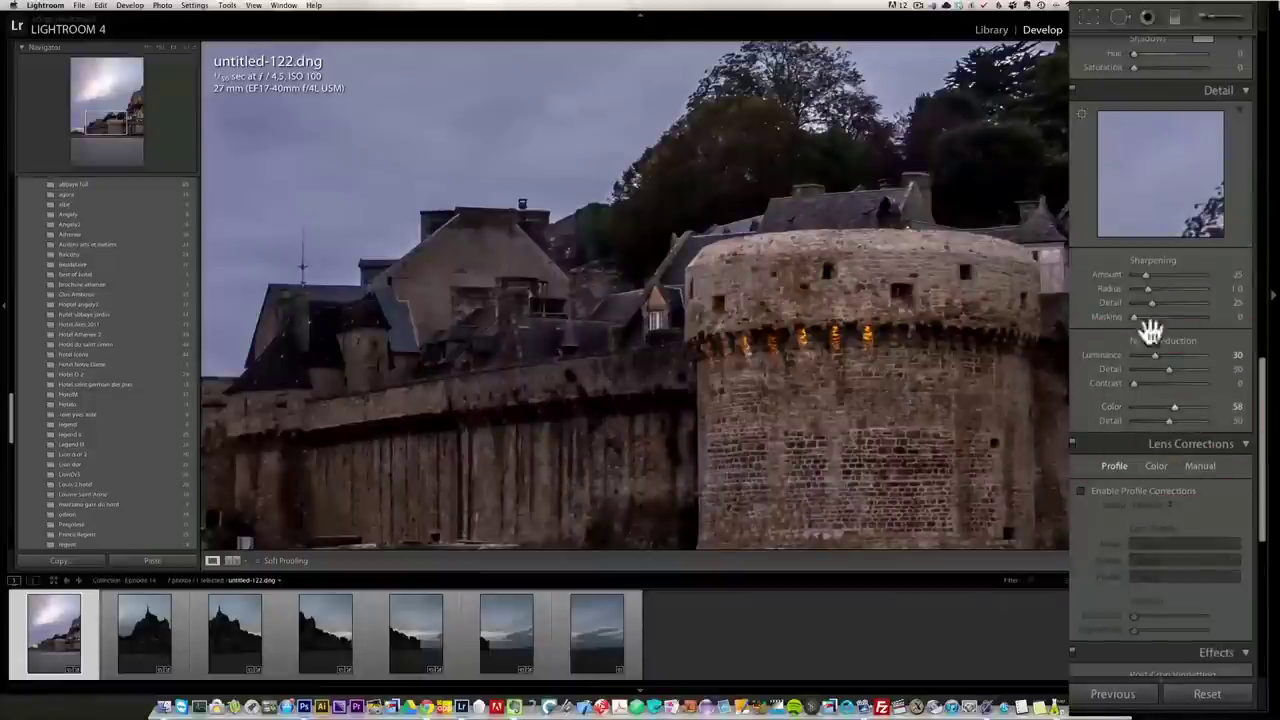
{"action": "left_click", "coordinate": [1168, 274]}
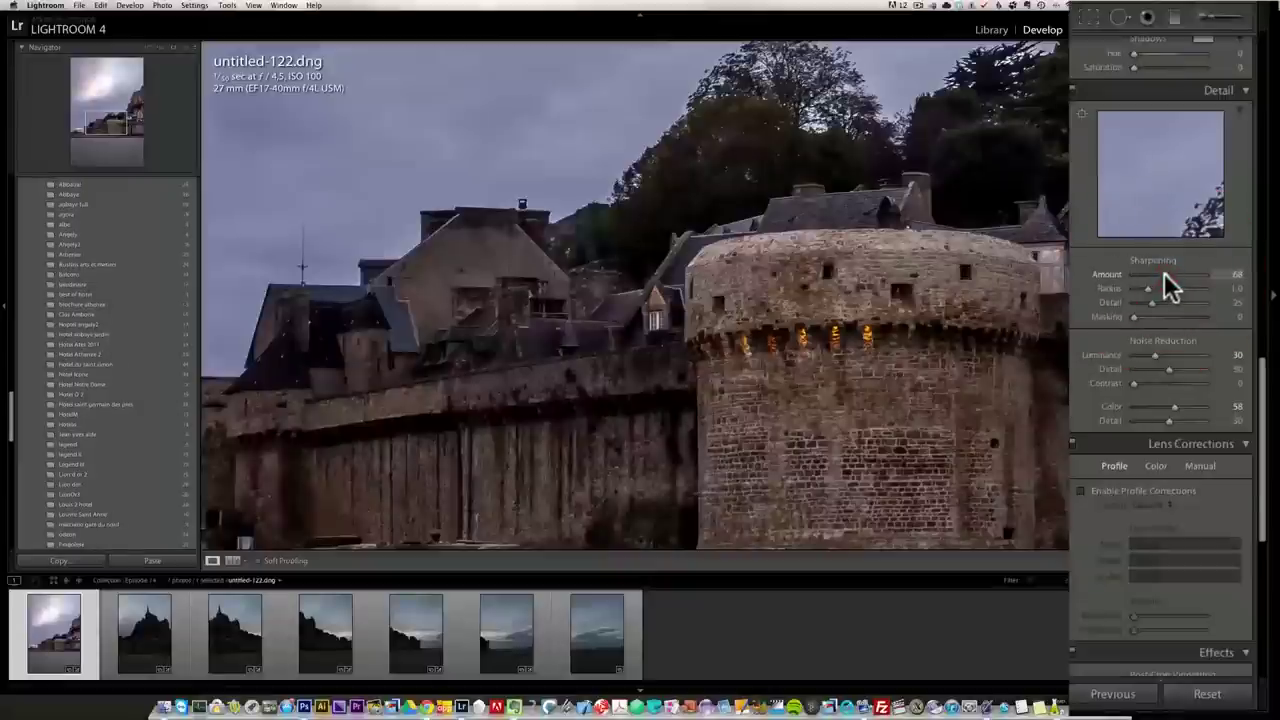
- Enable lens profile corrections, zooming out to compare with them off and on
{"action": "left_click", "coordinate": [1083, 491]}
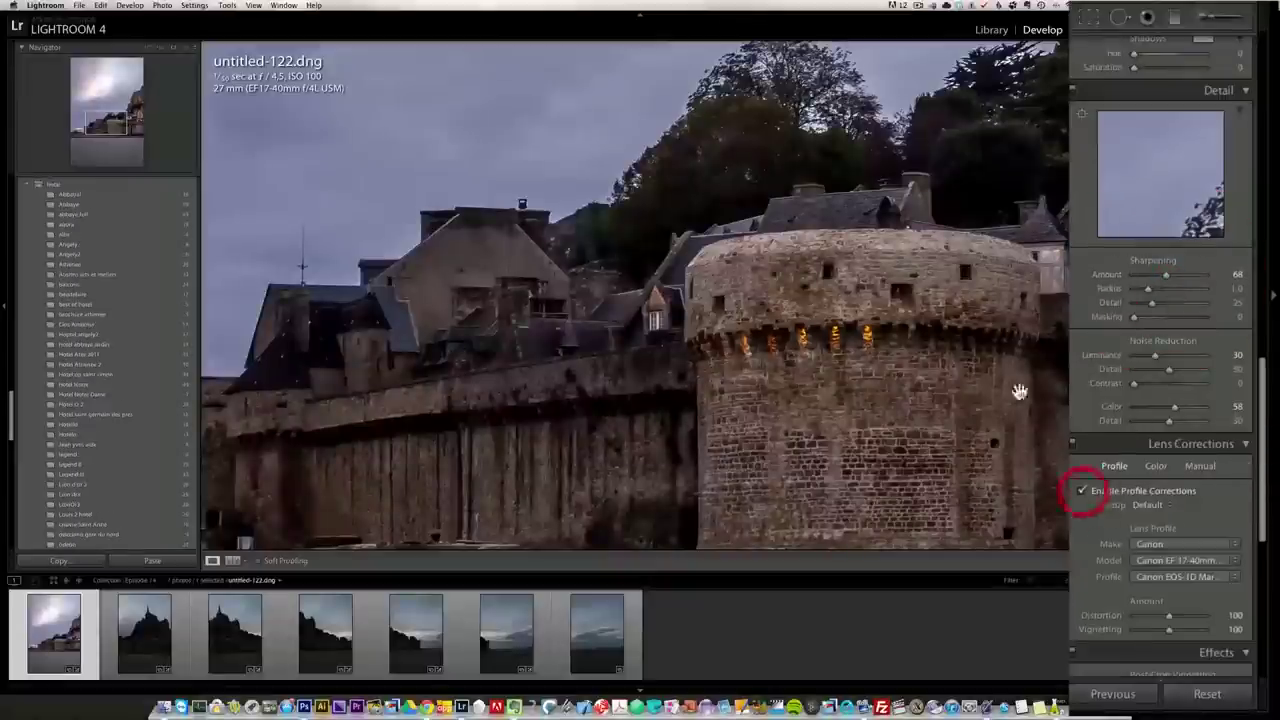
{"action": "left_click", "coordinate": [769, 343]}
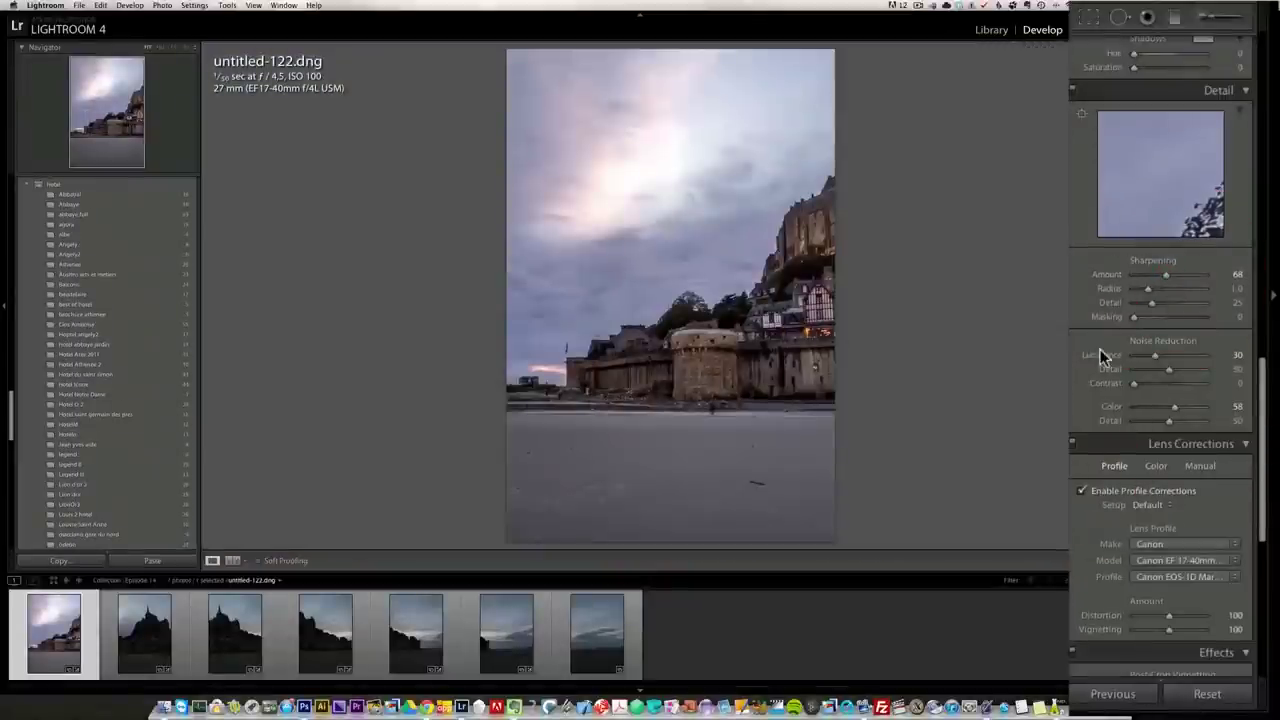
{"action": "left_click", "coordinate": [1081, 491]}
{"action": "left_click", "coordinate": [1081, 491]}
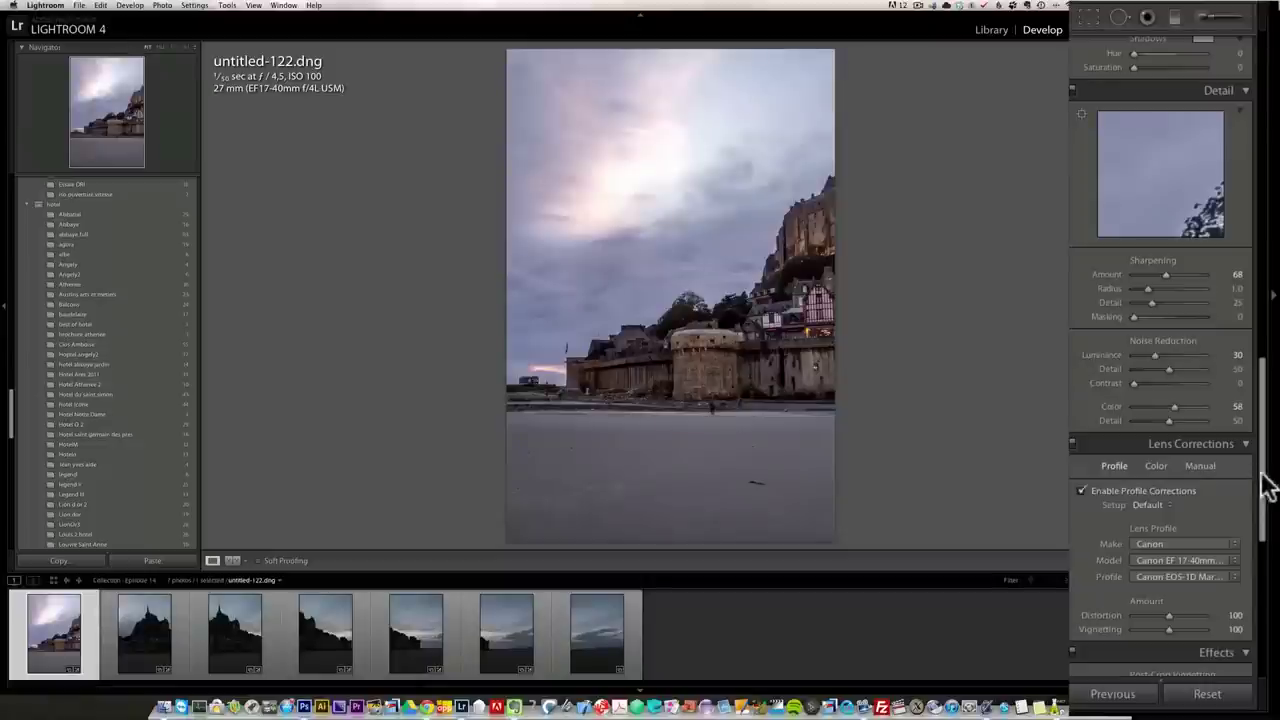
- Set the Camera Calibration profile to Camera Landscape
{"action": "left_click_drag", "start_coordinate": [1260, 483], "coordinate": [1268, 612]}
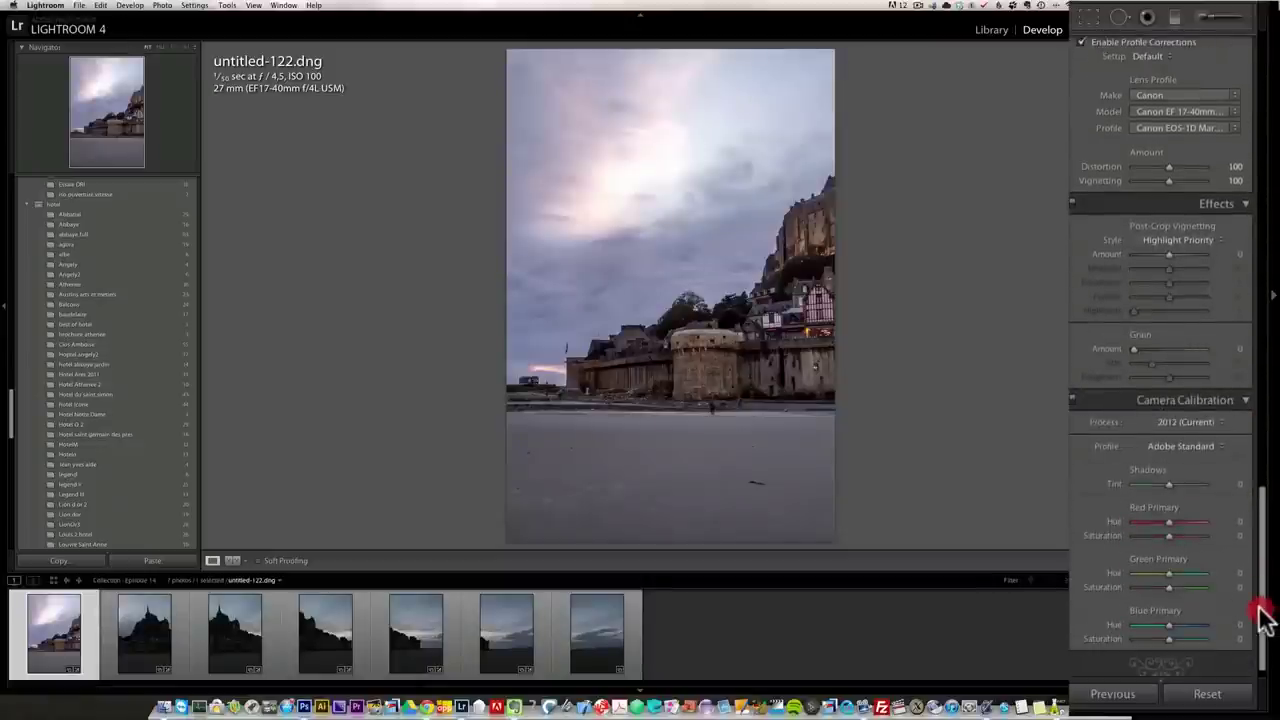
{"action": "left_click", "coordinate": [1219, 446]}
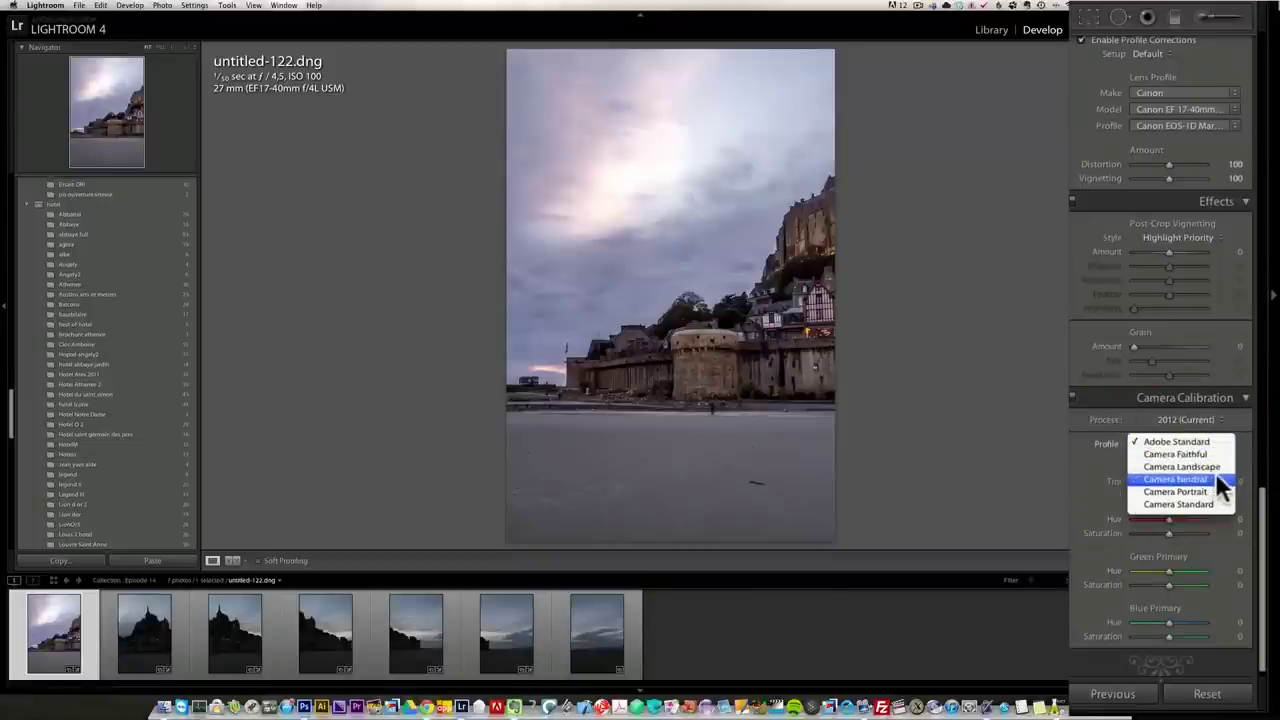
{"action": "left_click", "coordinate": [1216, 466]}
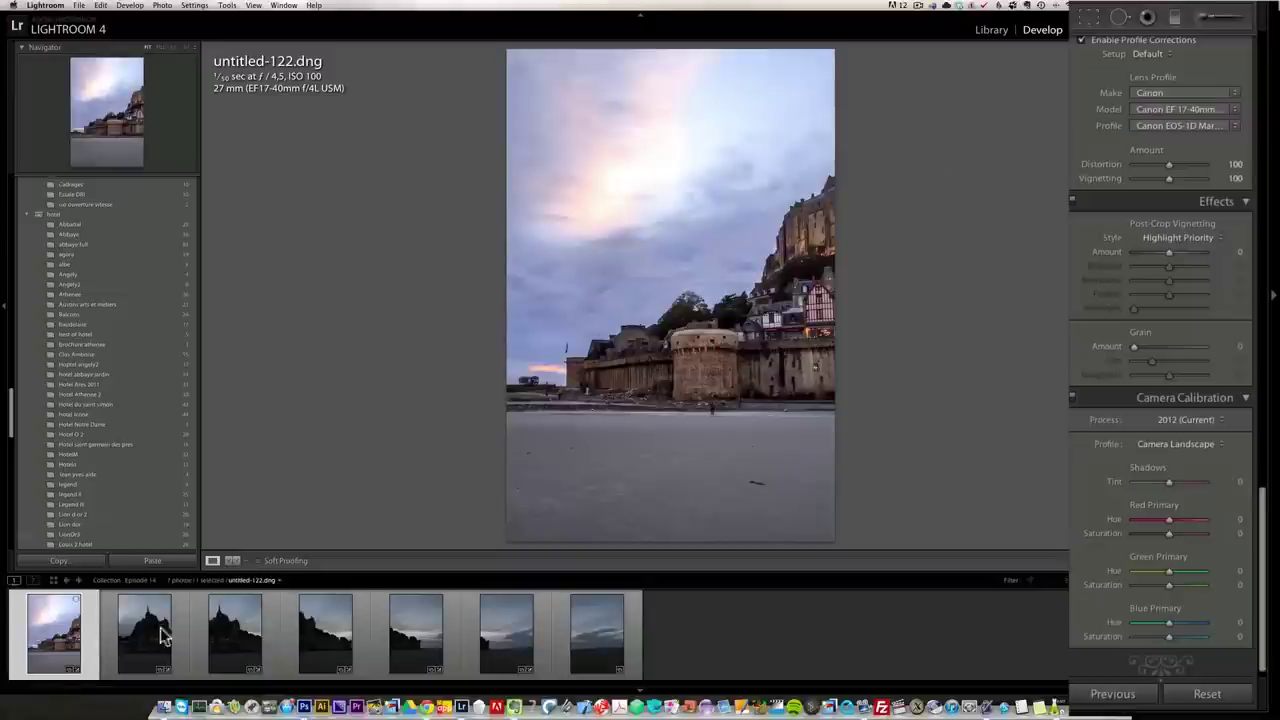
- Lower Basic Exposure to +0.20 and prepare a graduated filter with Exposure -0.33
{"action": "left_click_drag", "start_coordinate": [1264, 571], "coordinate": [1264, 130]}
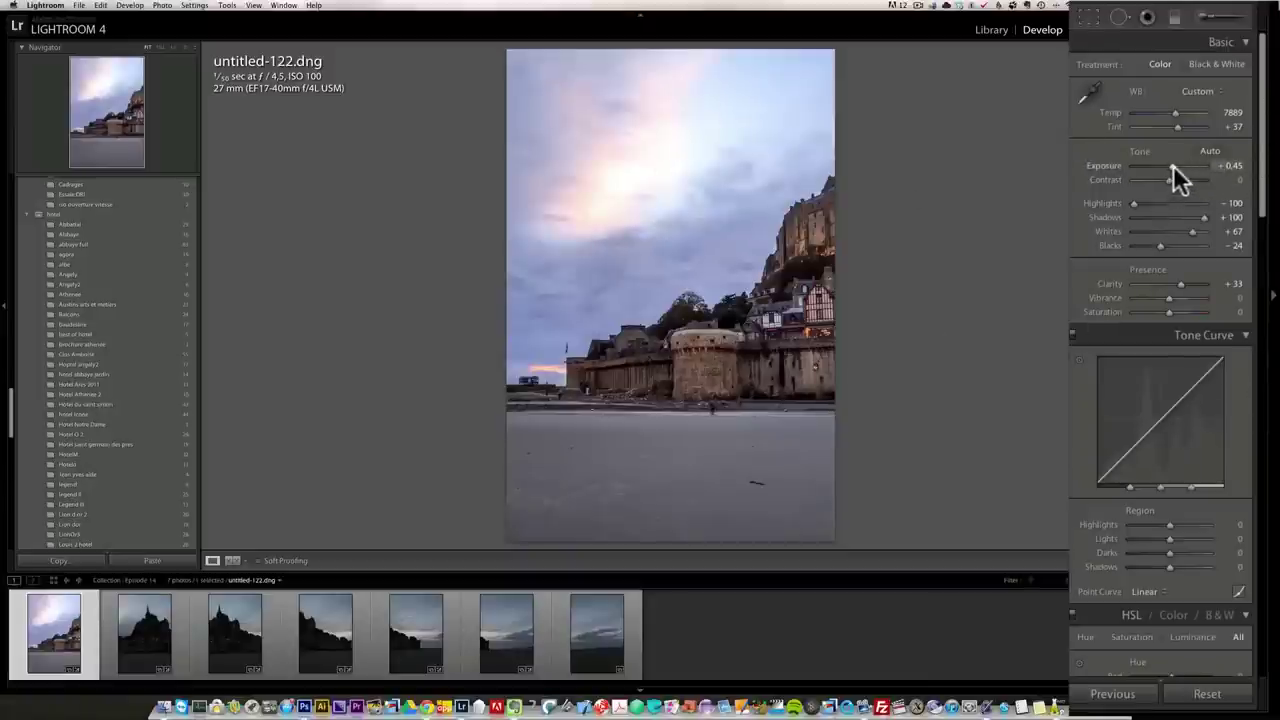
{"action": "left_click_drag", "start_coordinate": [1175, 170], "coordinate": [1174, 169]}
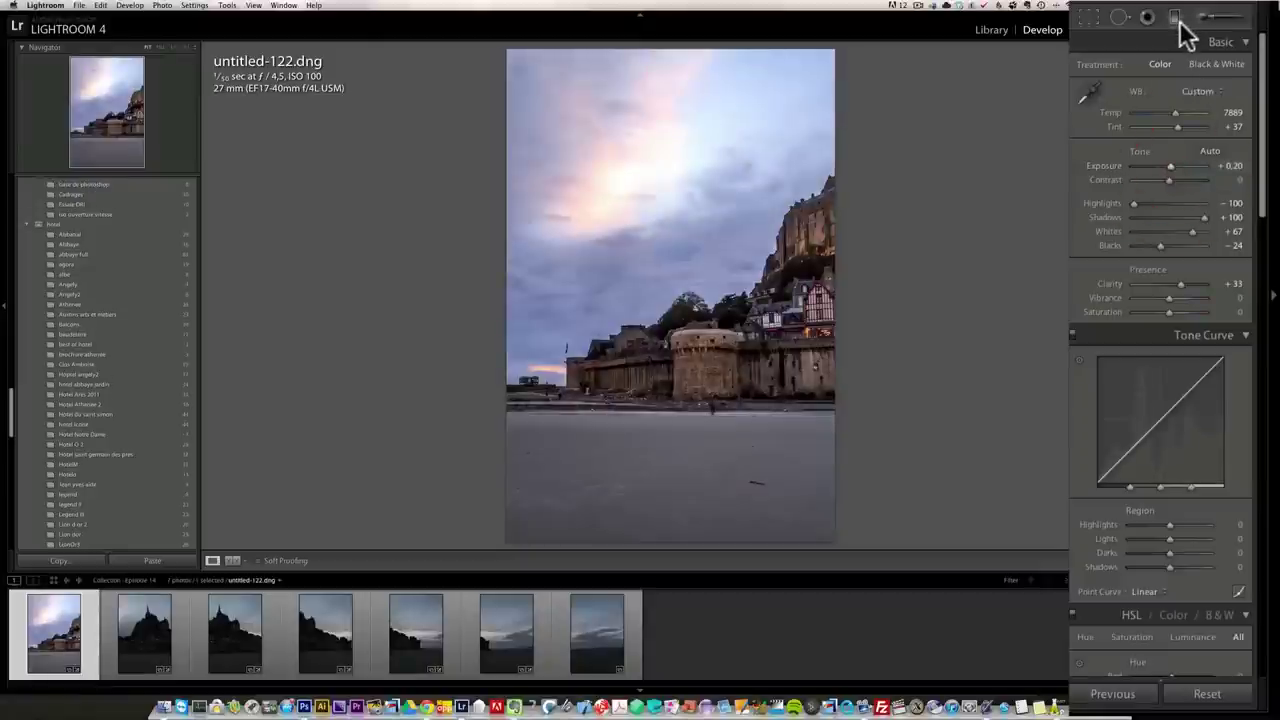
{"action": "left_click", "coordinate": [1176, 18]}
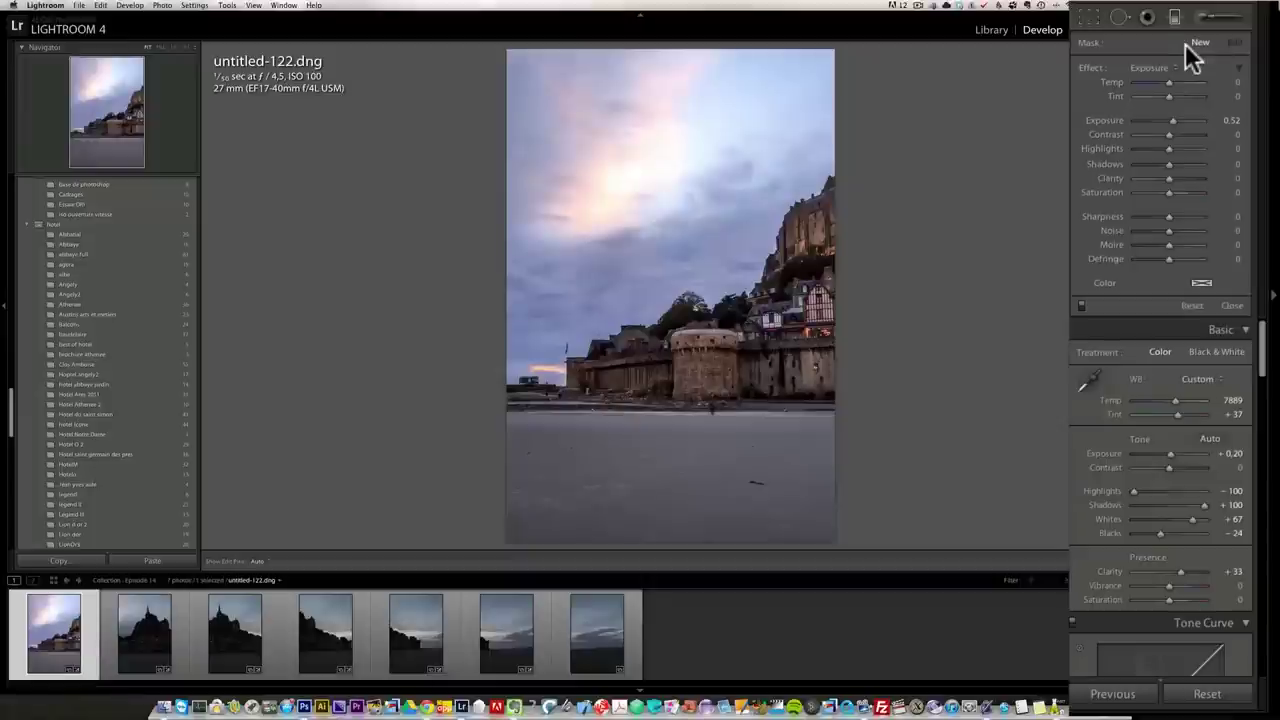
{"action": "left_click", "coordinate": [1163, 69]}
{"action": "left_click", "coordinate": [1164, 64]}
{"action": "left_click", "coordinate": [1170, 118]}
{"action": "left_click_drag", "start_coordinate": [1170, 118], "coordinate": [1165, 118]}
- Draw the filter over the sky and give it Clarity 46 and Highlights -44
{"action": "mouse_move", "coordinate": [711, 166]}
{"action": "left_mouse_down"}
{"action": "mouse_move", "coordinate": [704, 200]}
{"action": "mouse_move", "coordinate": [720, 202]}
{"action": "left_mouse_up"}
{"action": "left_click", "coordinate": [731, 240]}
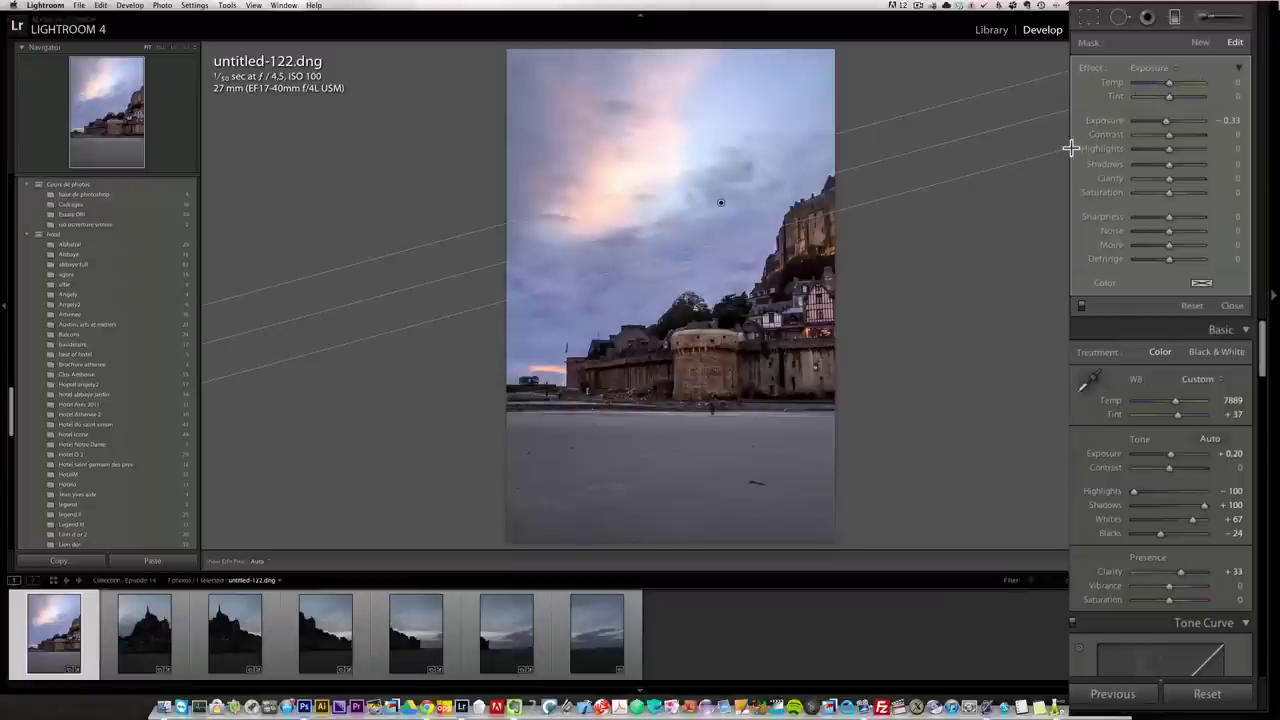
{"action": "left_click_drag", "start_coordinate": [818, 221], "coordinate": [750, 206]}
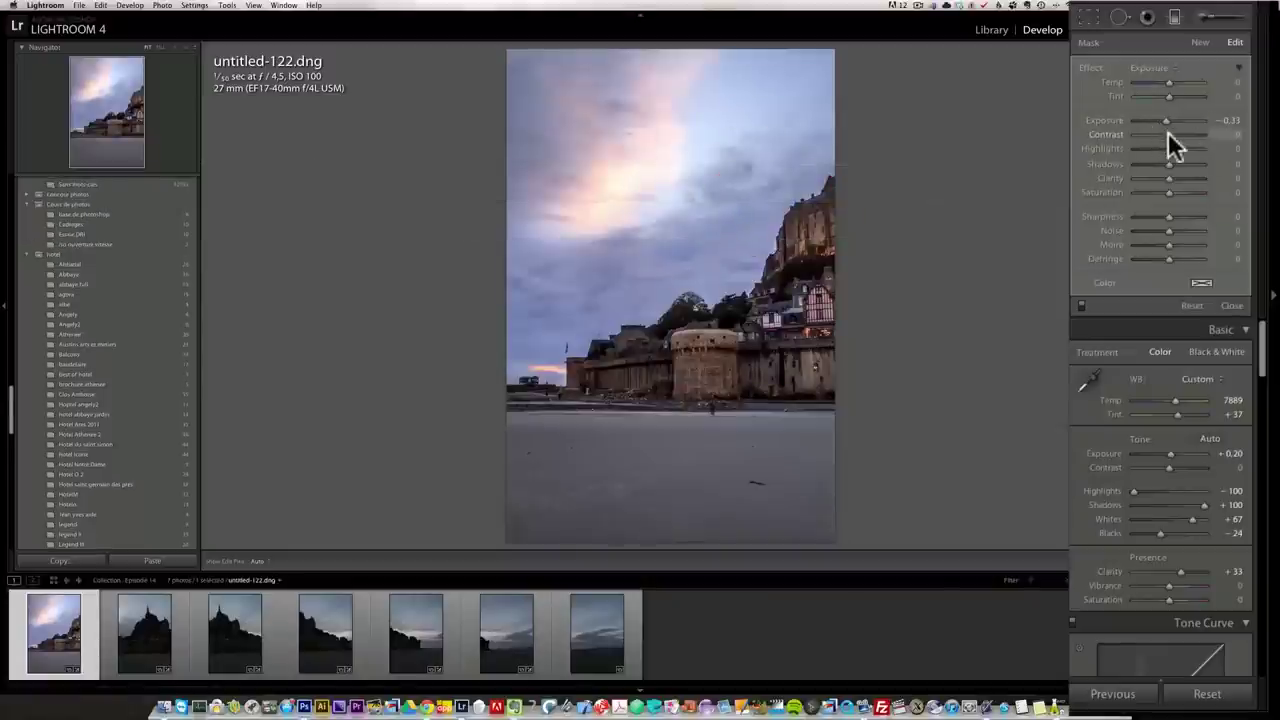
{"action": "left_click", "coordinate": [1182, 175]}
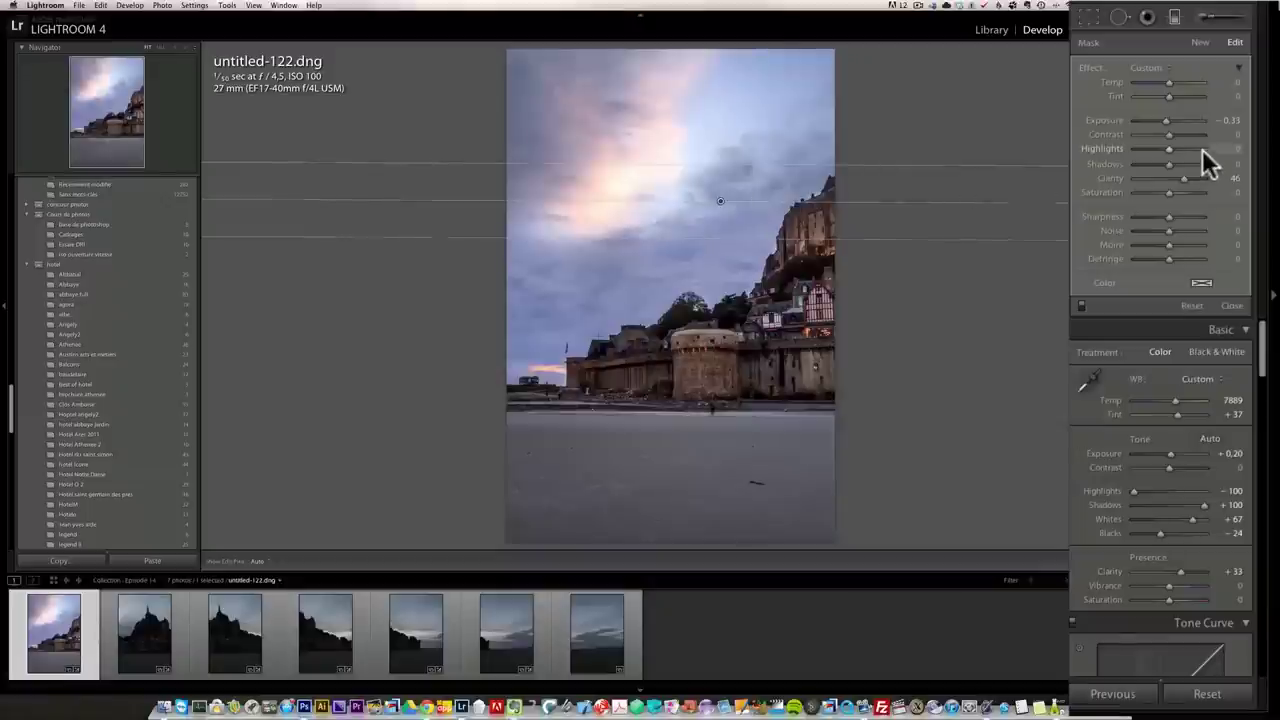
{"action": "left_click_drag", "start_coordinate": [1163, 119], "coordinate": [1153, 146]}
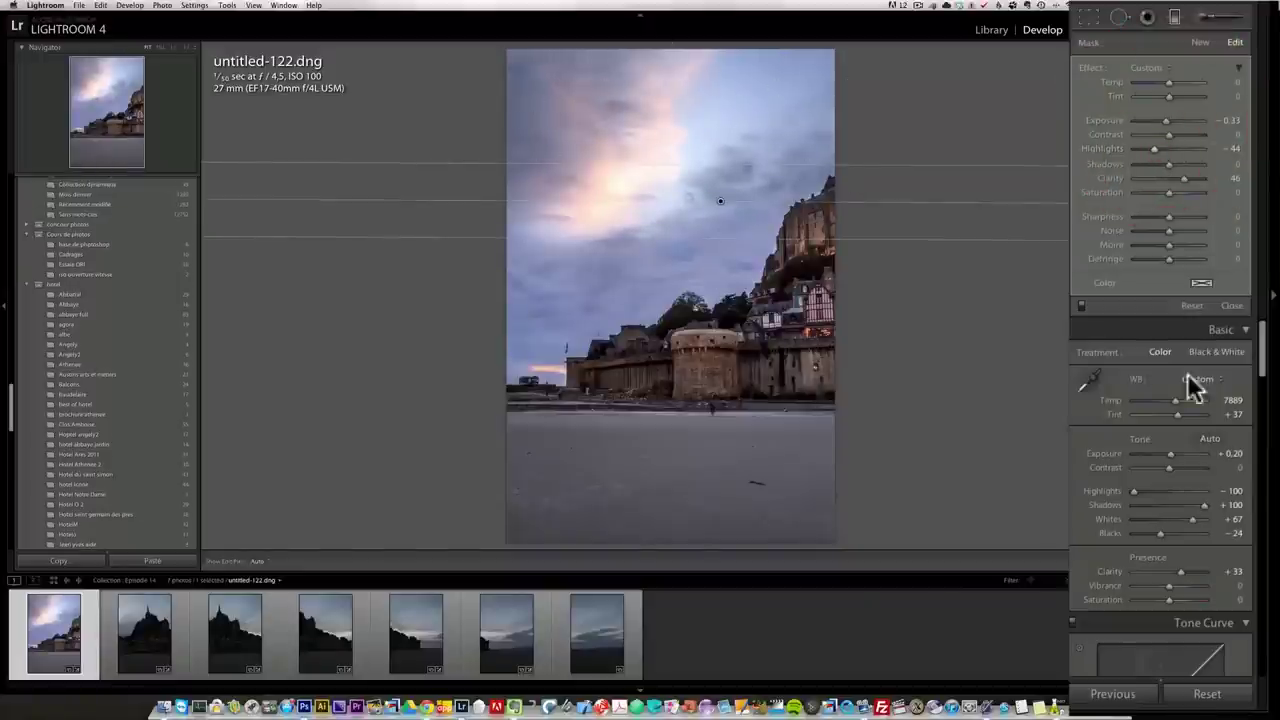
{"action": "left_click", "coordinate": [1232, 306]}
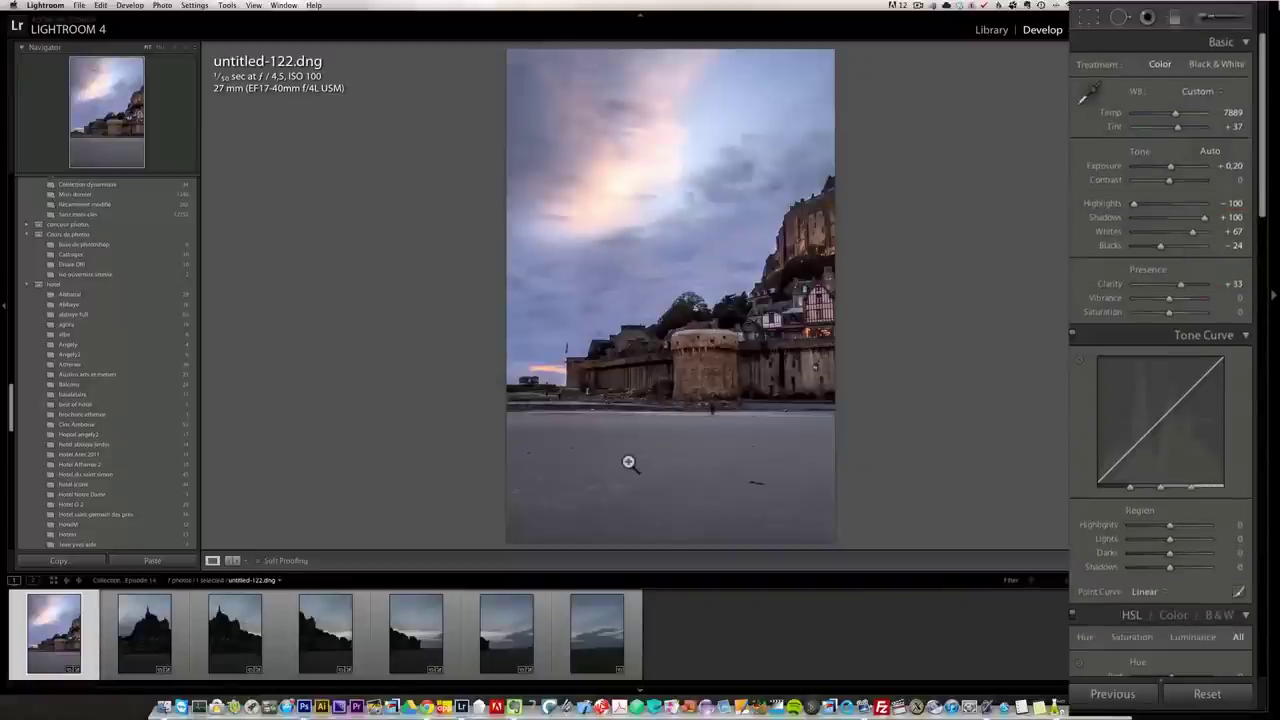
- Select all seven frames and synchronize every develop setting from the first shot
{"action": "left_click", "coordinate": [608, 654], "text": "shift"}
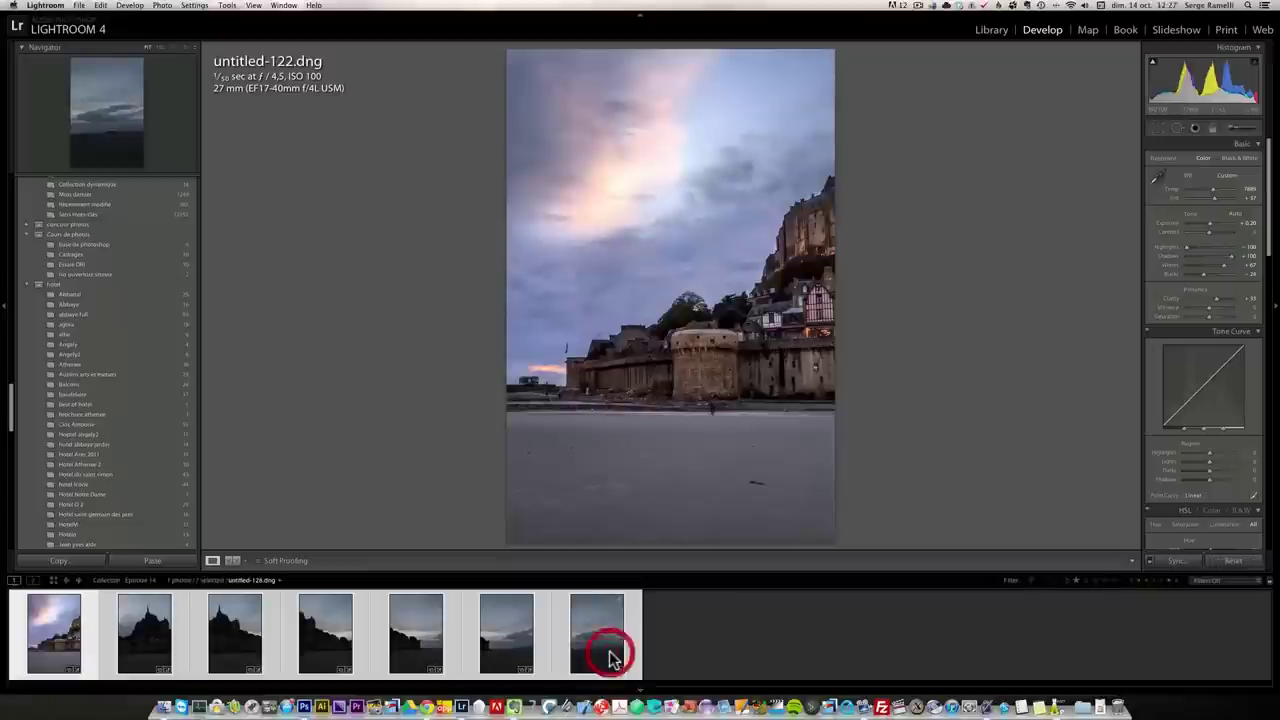
{"action": "left_click", "coordinate": [1176, 561]}
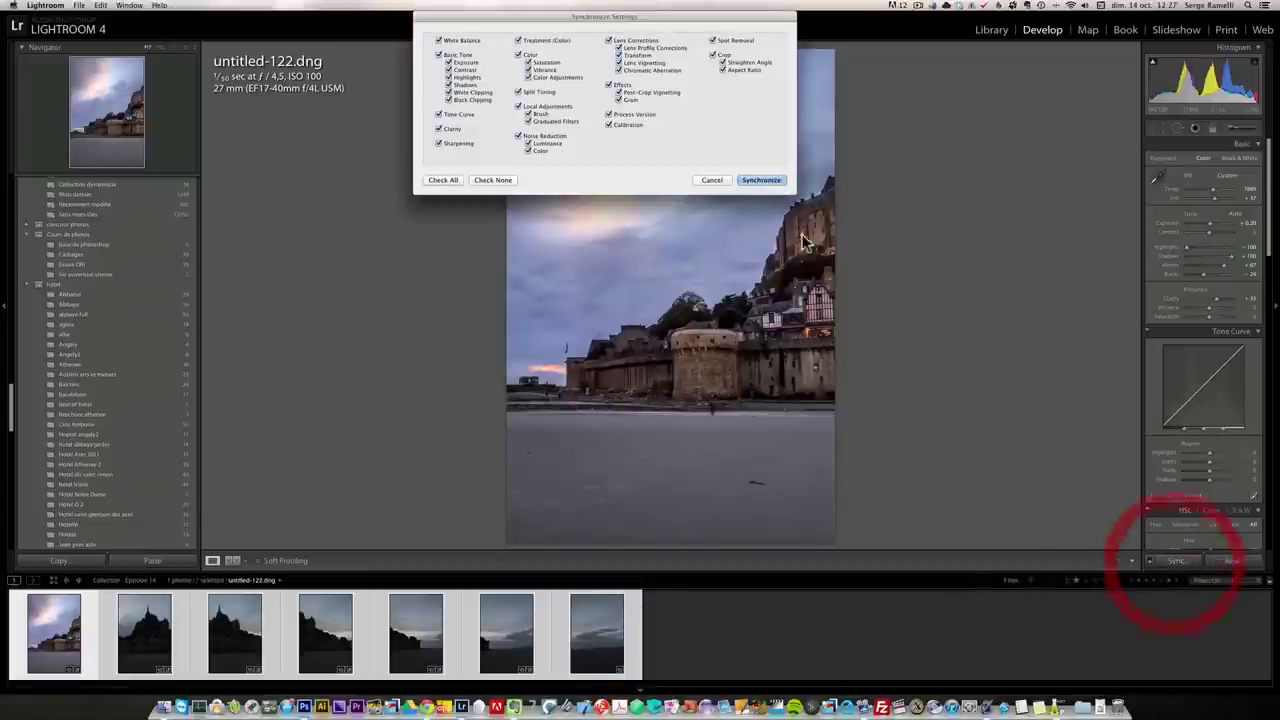
{"action": "left_click", "coordinate": [443, 180]}
{"action": "left_click", "coordinate": [757, 182]}
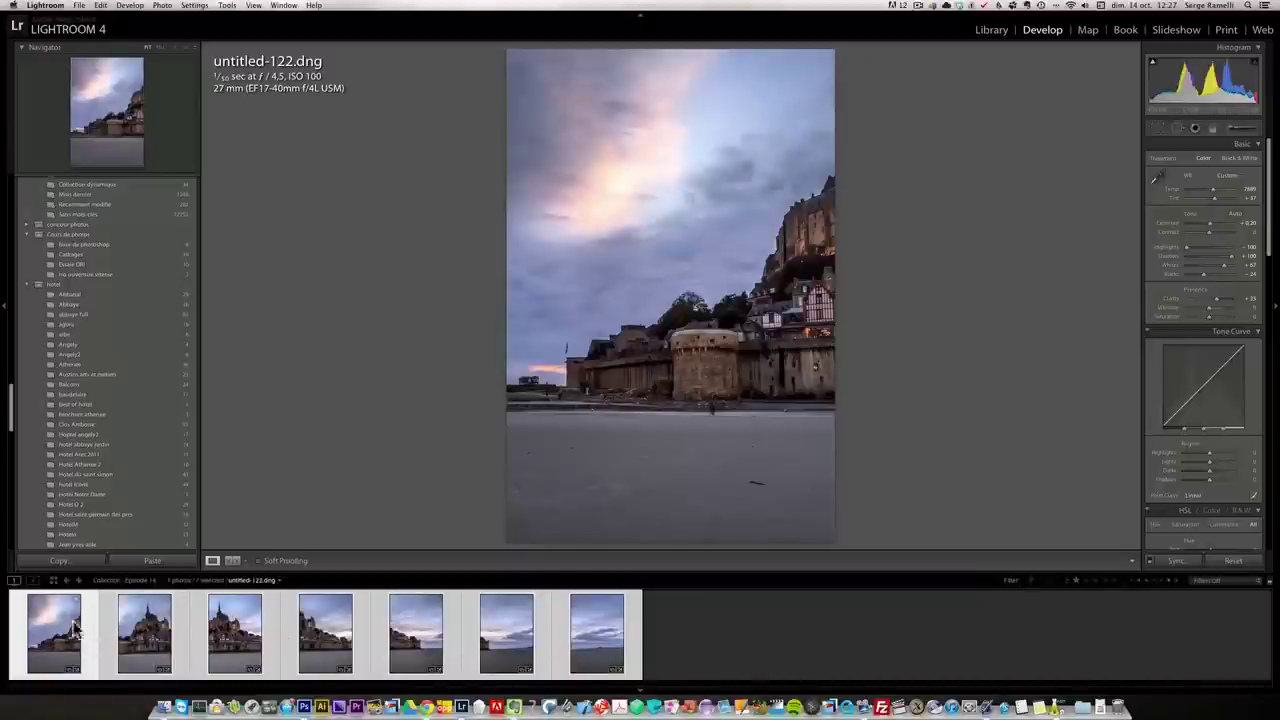
- Review frames untitled-123 through untitled-128 with the synced edits
{"action": "left_click", "coordinate": [150, 636]}
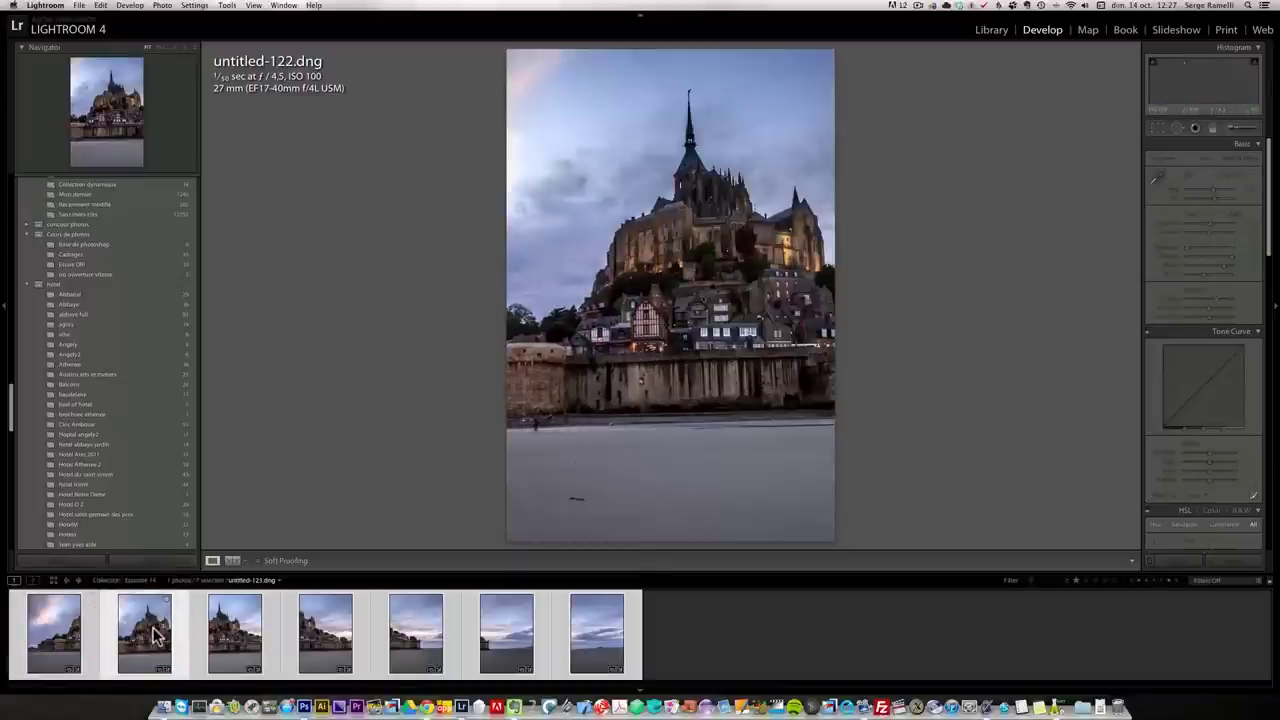
{"action": "left_click", "coordinate": [152, 636]}
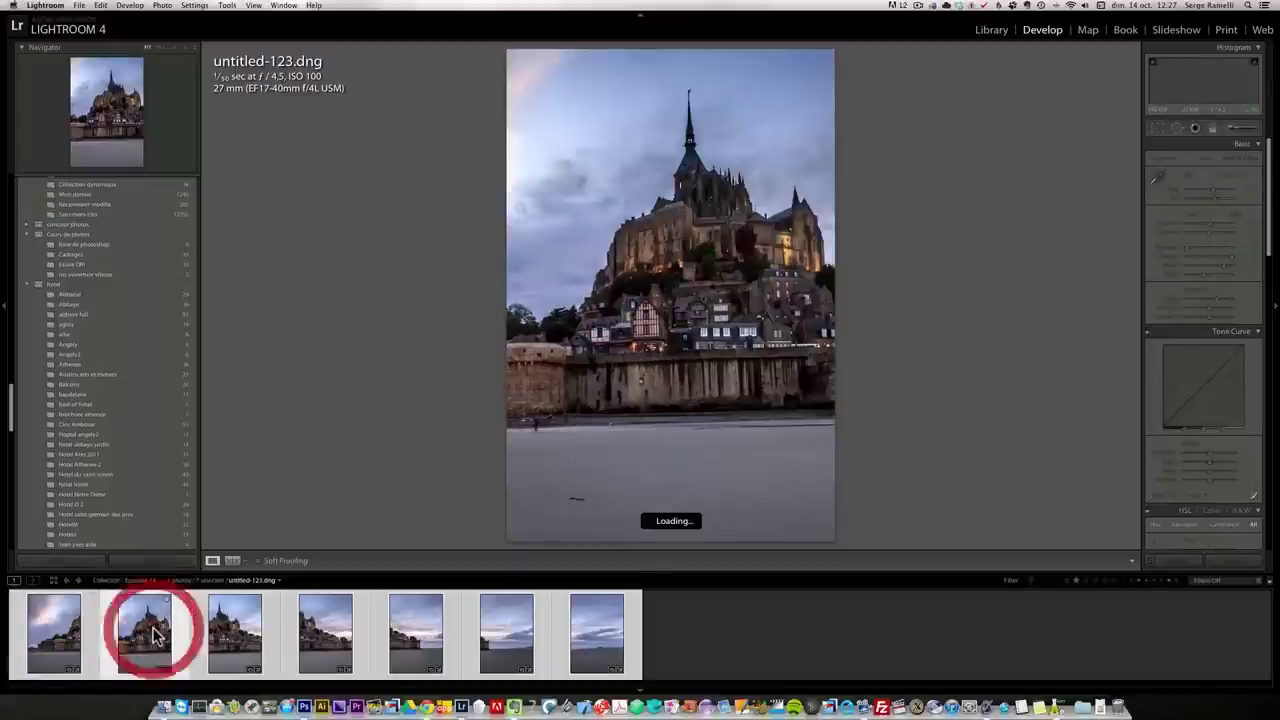
{"action": "left_click", "coordinate": [232, 628]}
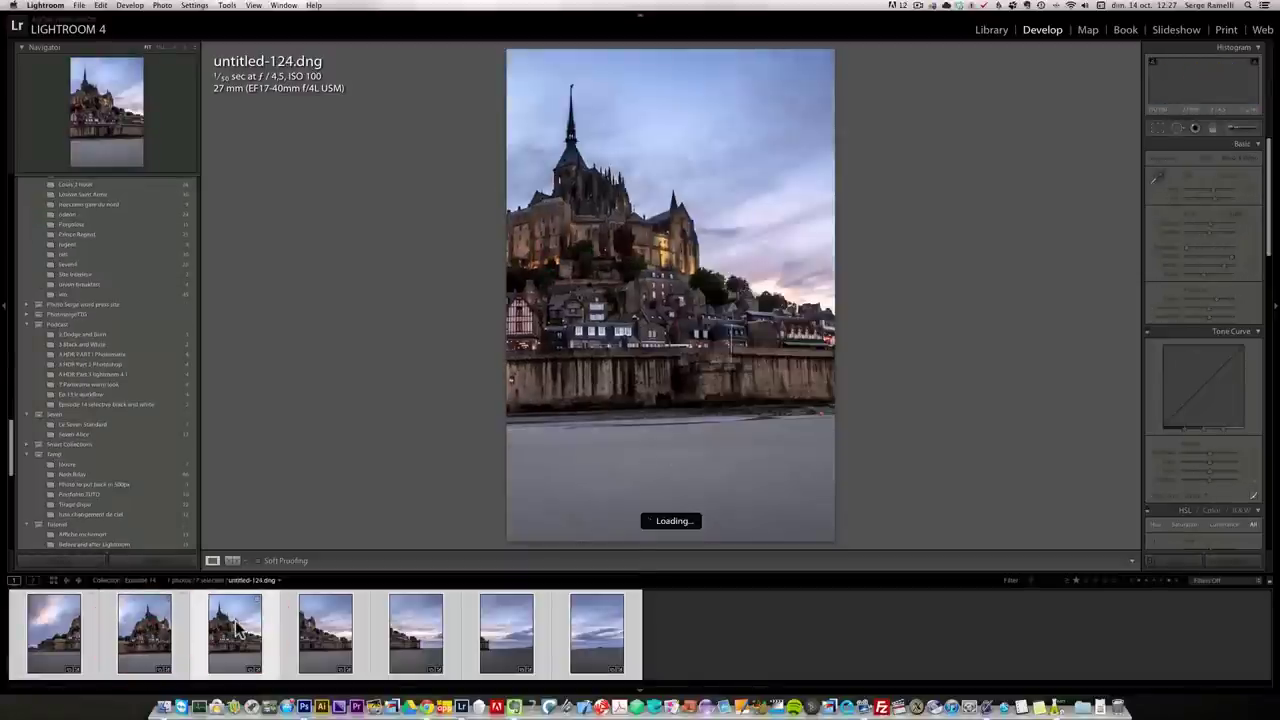
{"action": "left_click", "coordinate": [328, 630]}
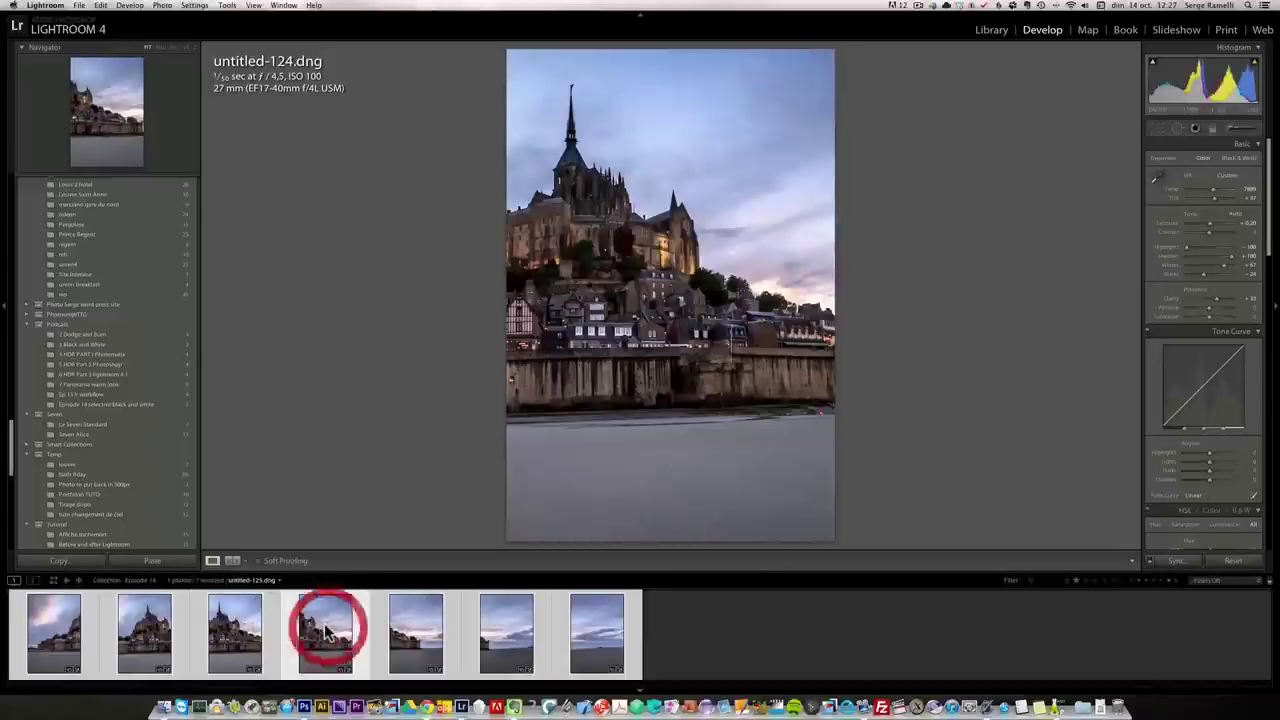
{"action": "left_click", "coordinate": [415, 635]}
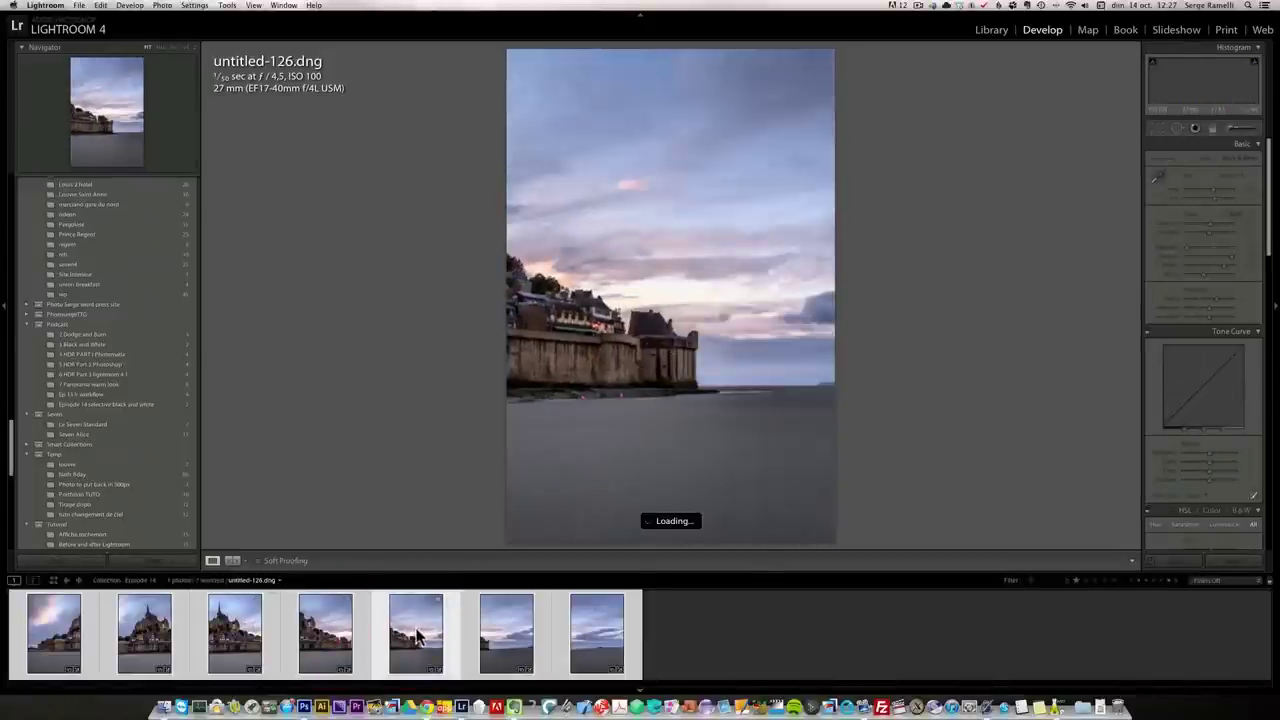
{"action": "left_click", "coordinate": [505, 647]}
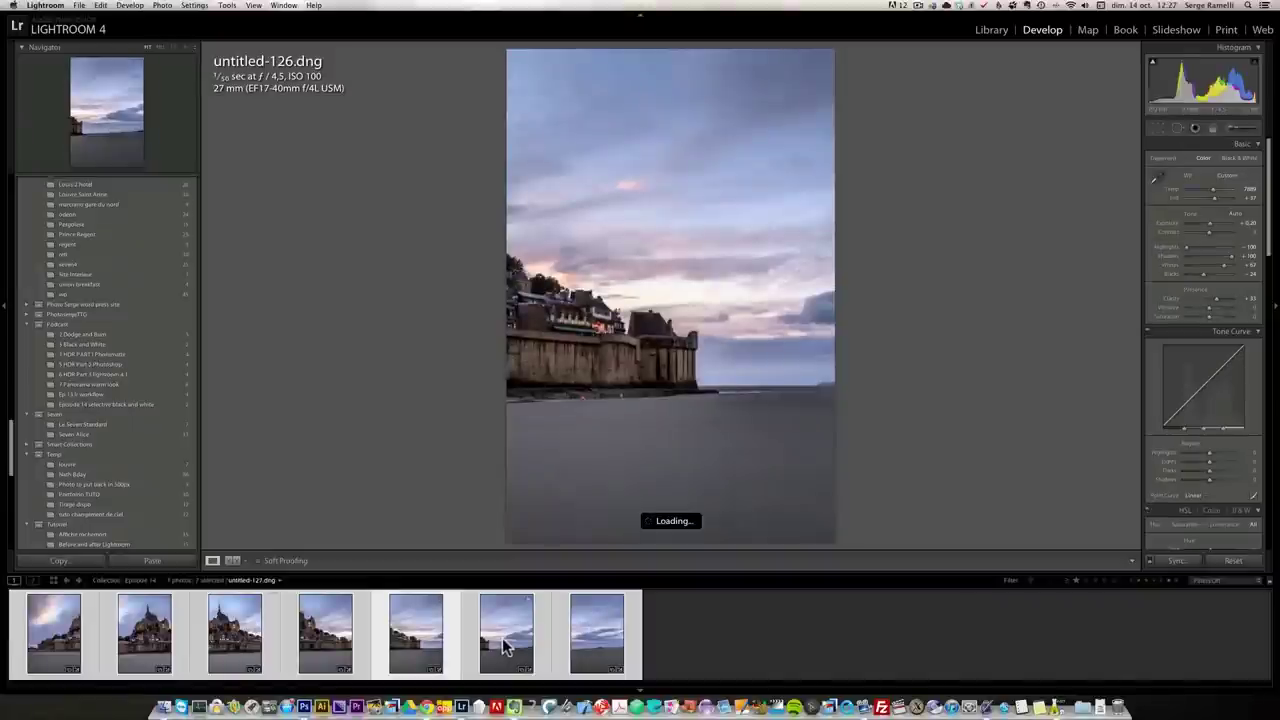
{"action": "left_click", "coordinate": [600, 643]}
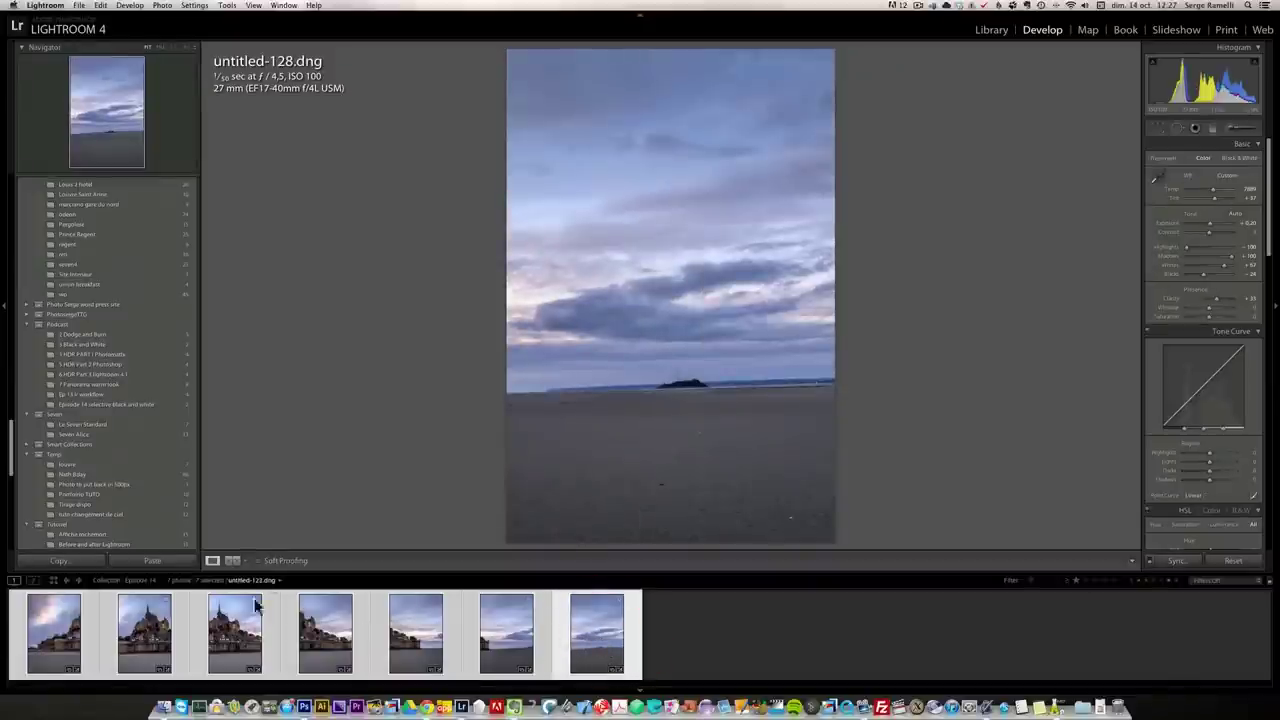
- Send the seven selected frames to Photoshop with Edit In > Merge to Panorama
{"action": "right_click", "coordinate": [50, 632]}
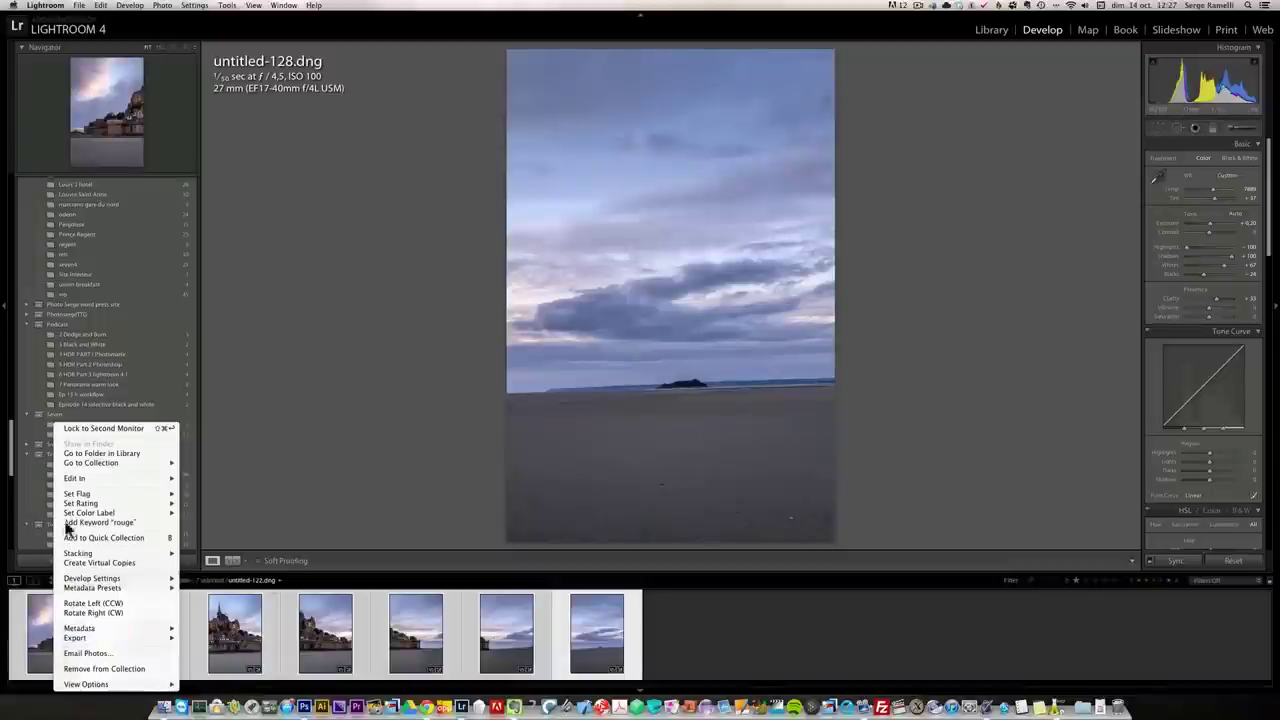
{"action": "mouse_move", "coordinate": [118, 480]}
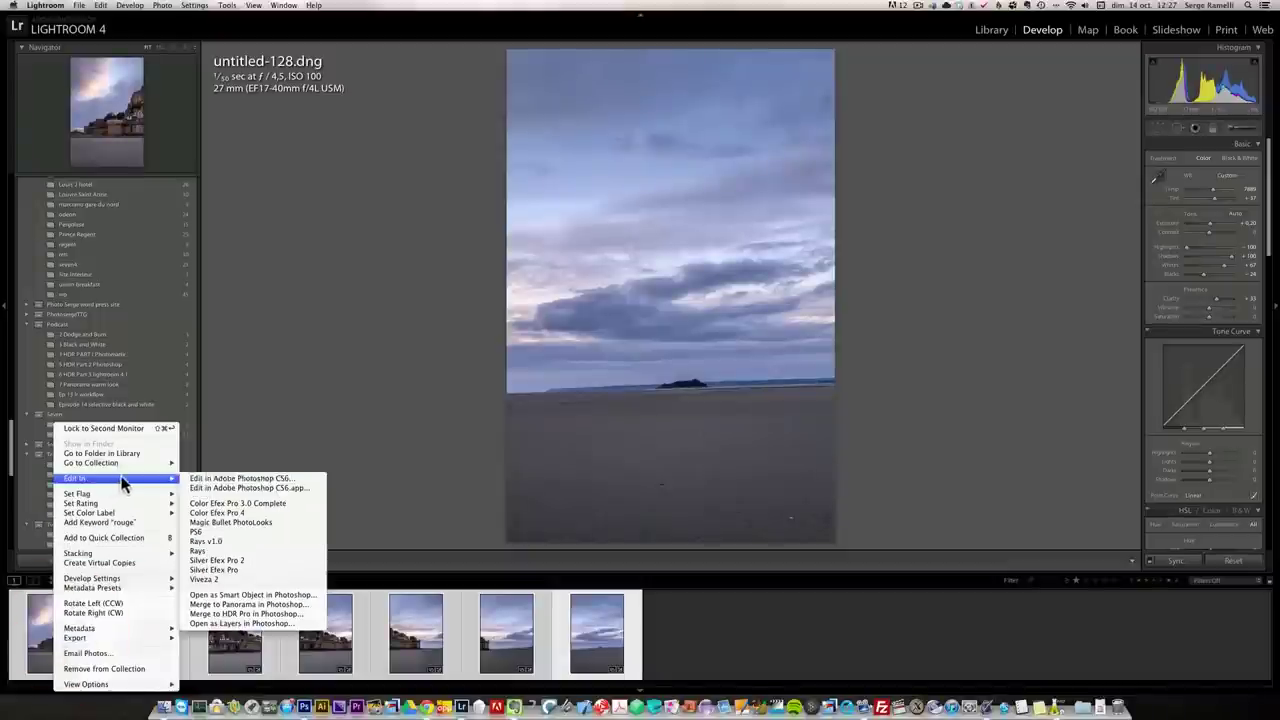
{"action": "left_click", "coordinate": [303, 605]}
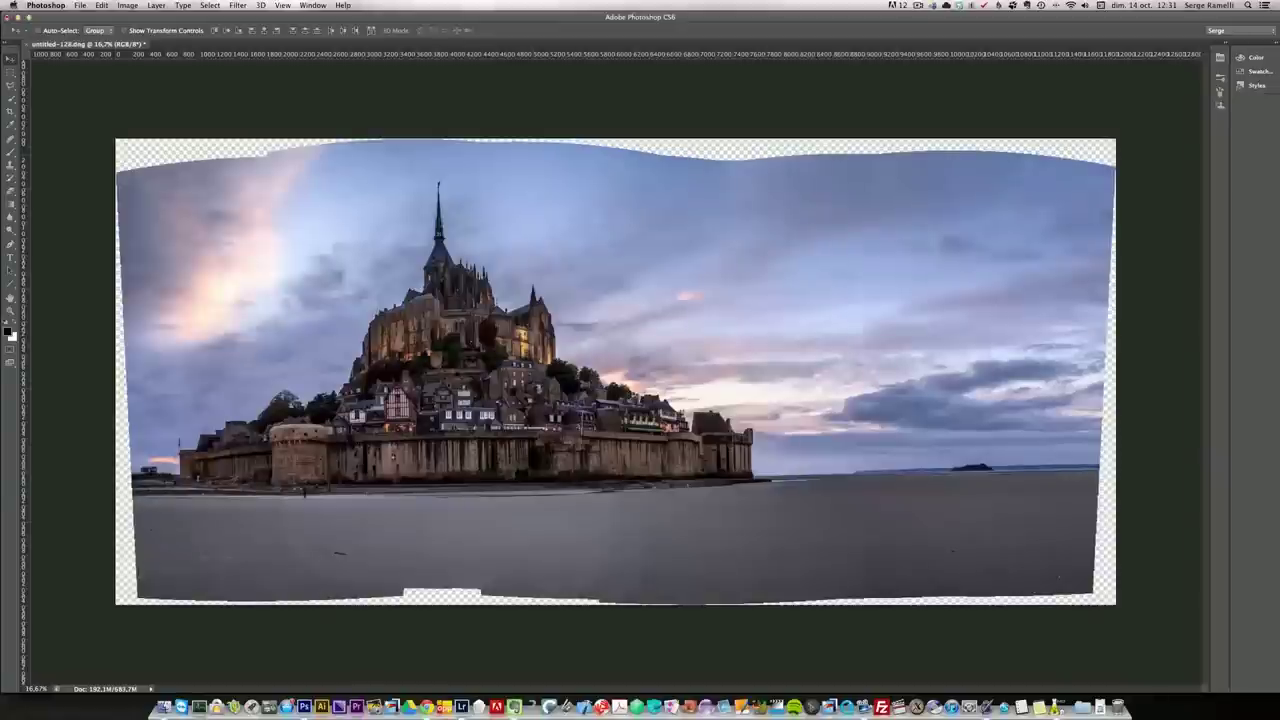
- Flatten the panorama, duplicate Background as Background copy, and zoom out to the whole image
{"action": "key", "text": "F7"}
{"action": "mouse_move", "coordinate": [160, 57]}
{"action": "left_mouse_down"}
{"action": "mouse_move", "coordinate": [166, 77]}
{"action": "mouse_move", "coordinate": [146, 77]}
{"action": "mouse_move", "coordinate": [165, 69]}
{"action": "left_mouse_up"}
{"action": "left_click", "coordinate": [157, 6]}
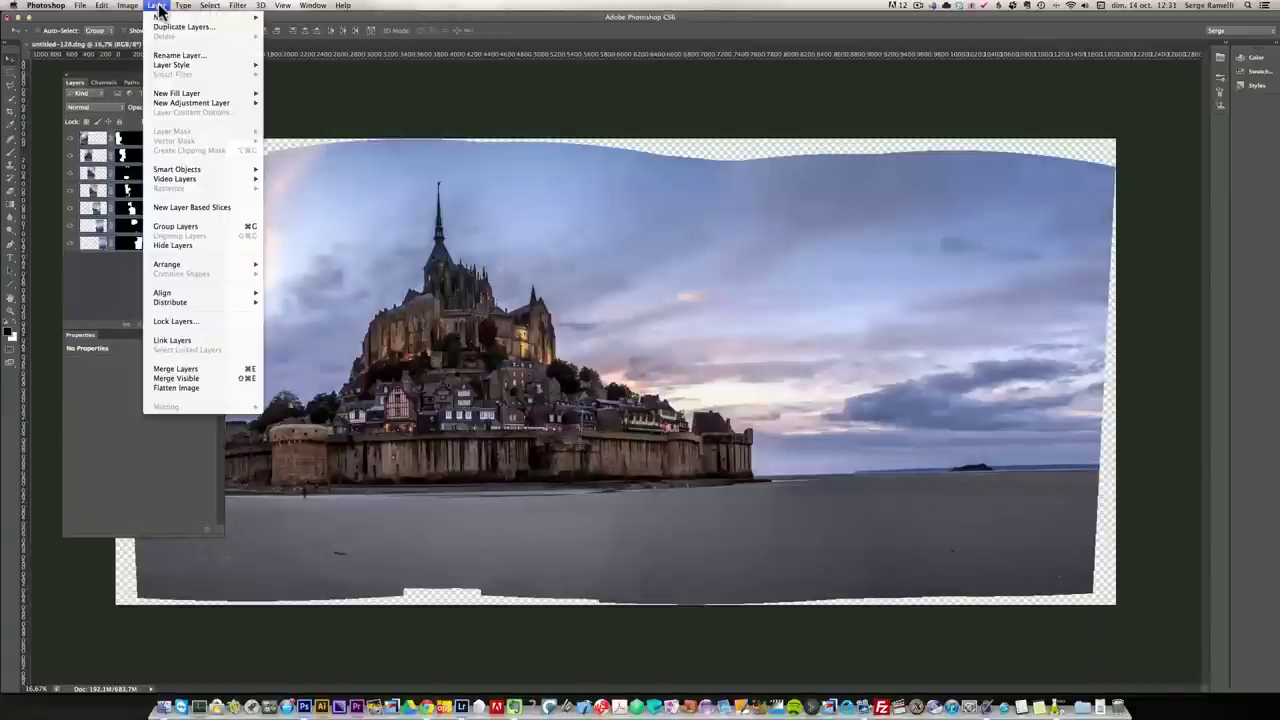
{"action": "left_click", "coordinate": [212, 387]}
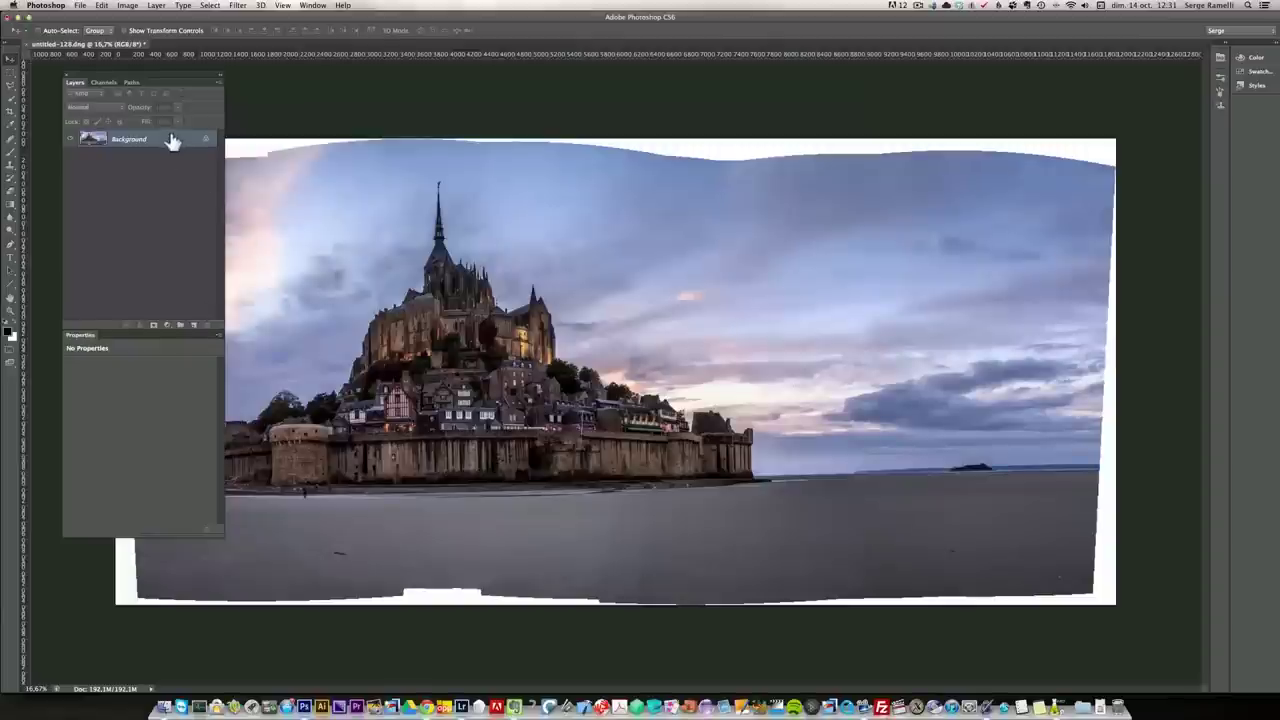
{"action": "left_click_drag", "start_coordinate": [171, 138], "coordinate": [181, 325]}
{"action": "key", "text": "z"}
{"action": "left_click", "coordinate": [440, 450], "text": "alt"}
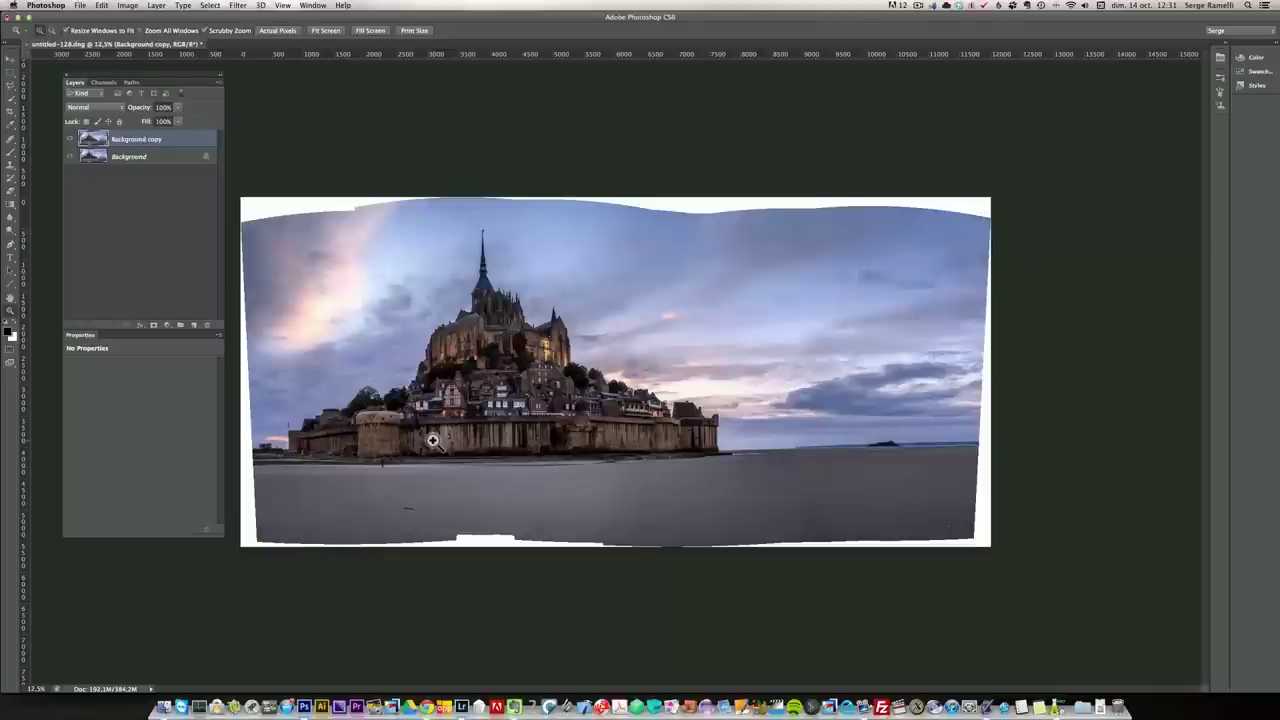
- Apply Adaptive Wide Angle with a horizontal constraint along the shoreline horizon
{"action": "left_click", "coordinate": [240, 5]}
{"action": "left_click", "coordinate": [261, 65]}
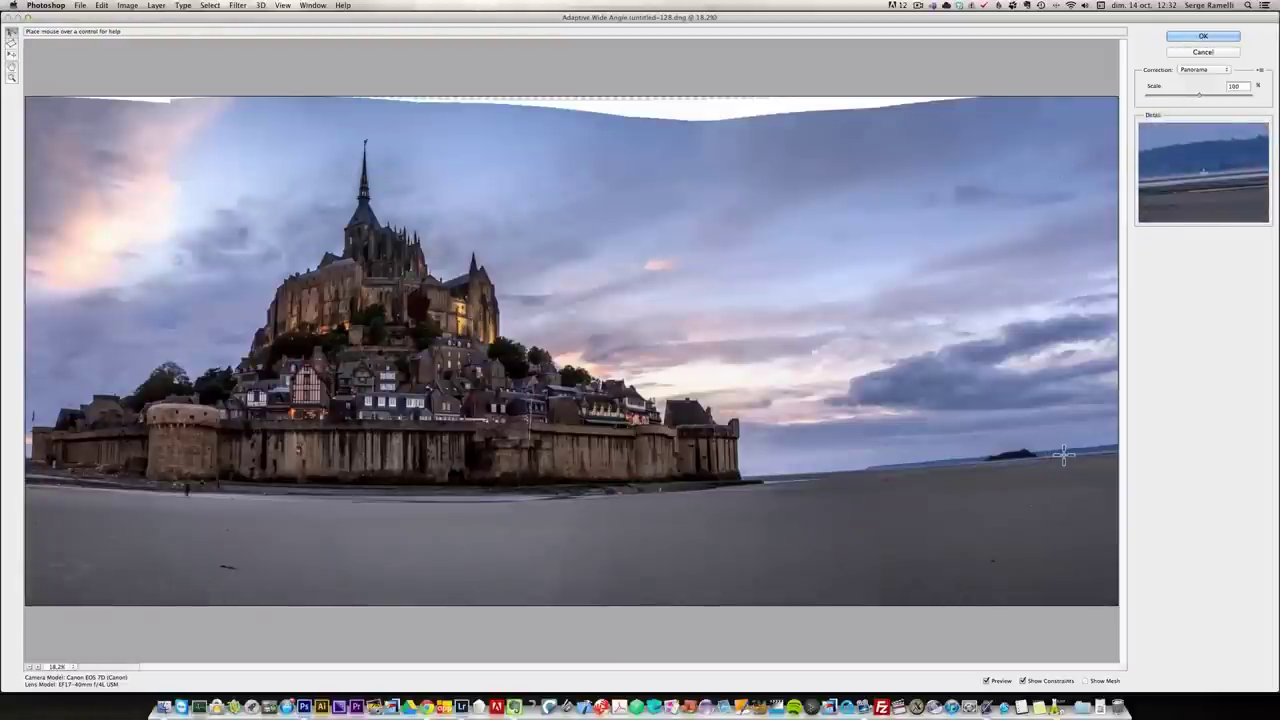
{"action": "mouse_move", "coordinate": [1073, 455]}
{"action": "left_mouse_down"}
{"action": "mouse_move", "coordinate": [551, 486]}
{"action": "mouse_move", "coordinate": [185, 483]}
{"action": "mouse_move", "coordinate": [33, 463]}
{"action": "left_mouse_up"}
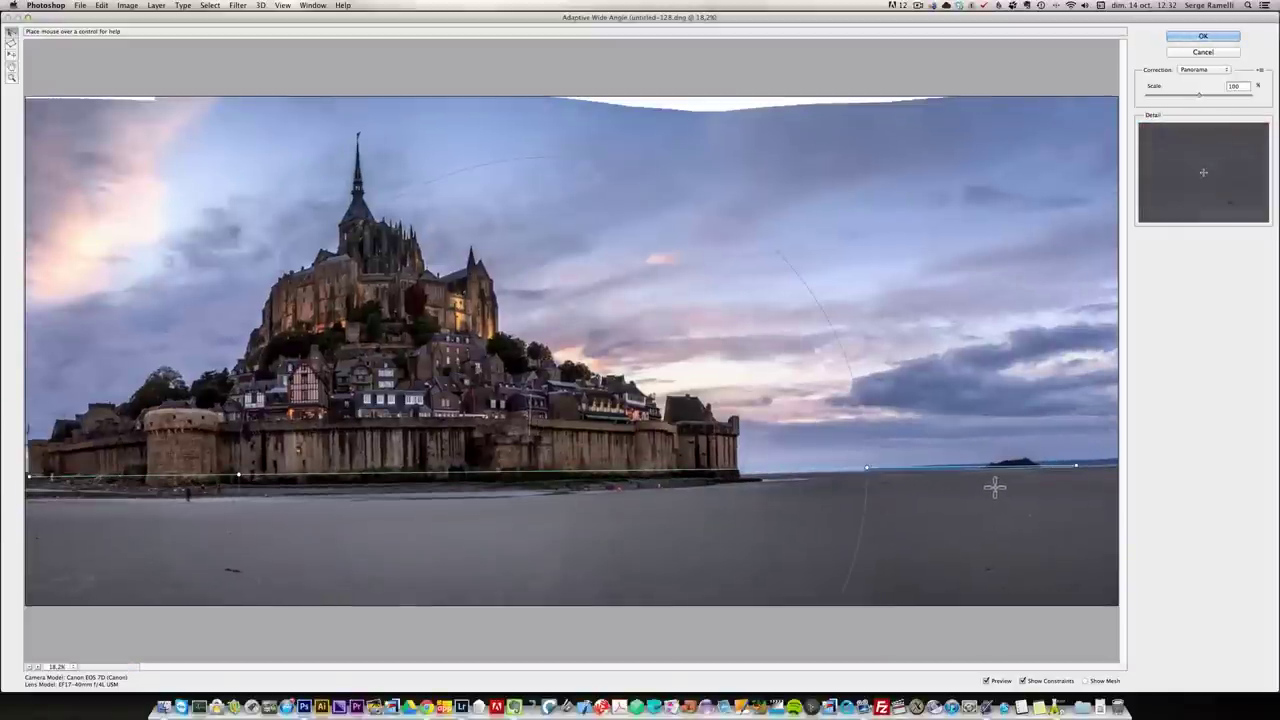
{"action": "right_click", "coordinate": [1075, 466]}
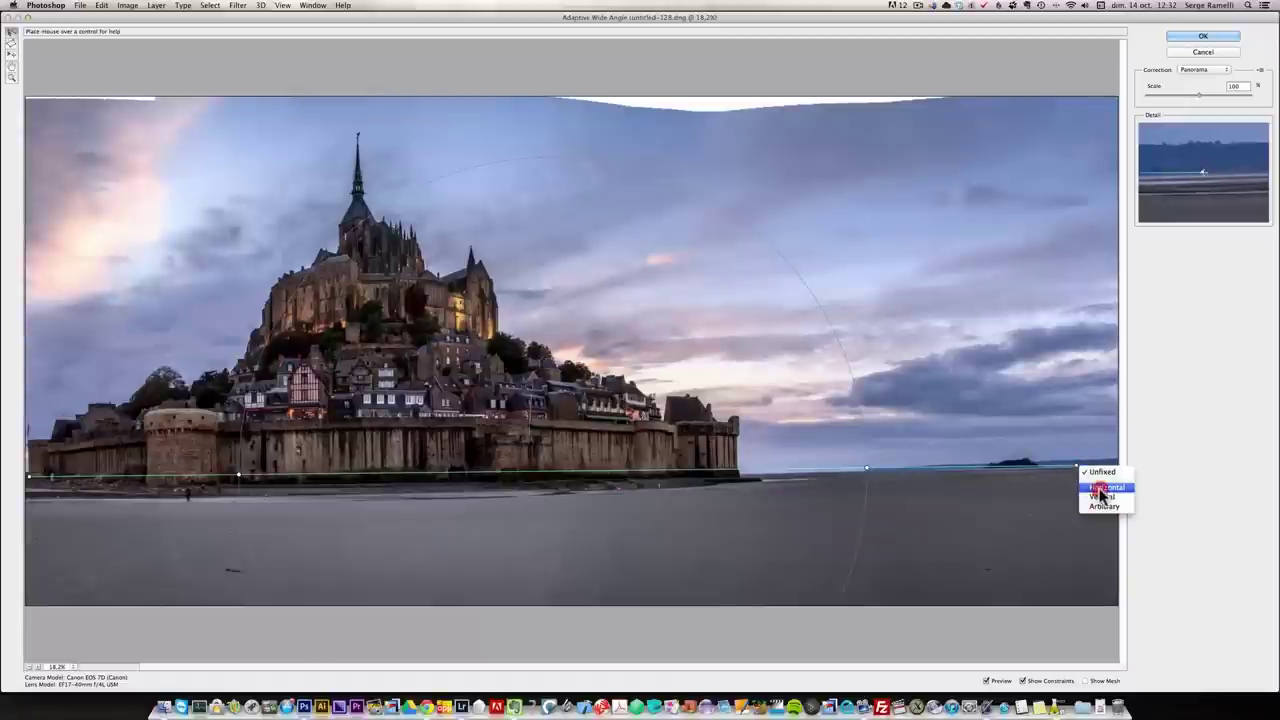
{"action": "left_click", "coordinate": [1099, 488]}
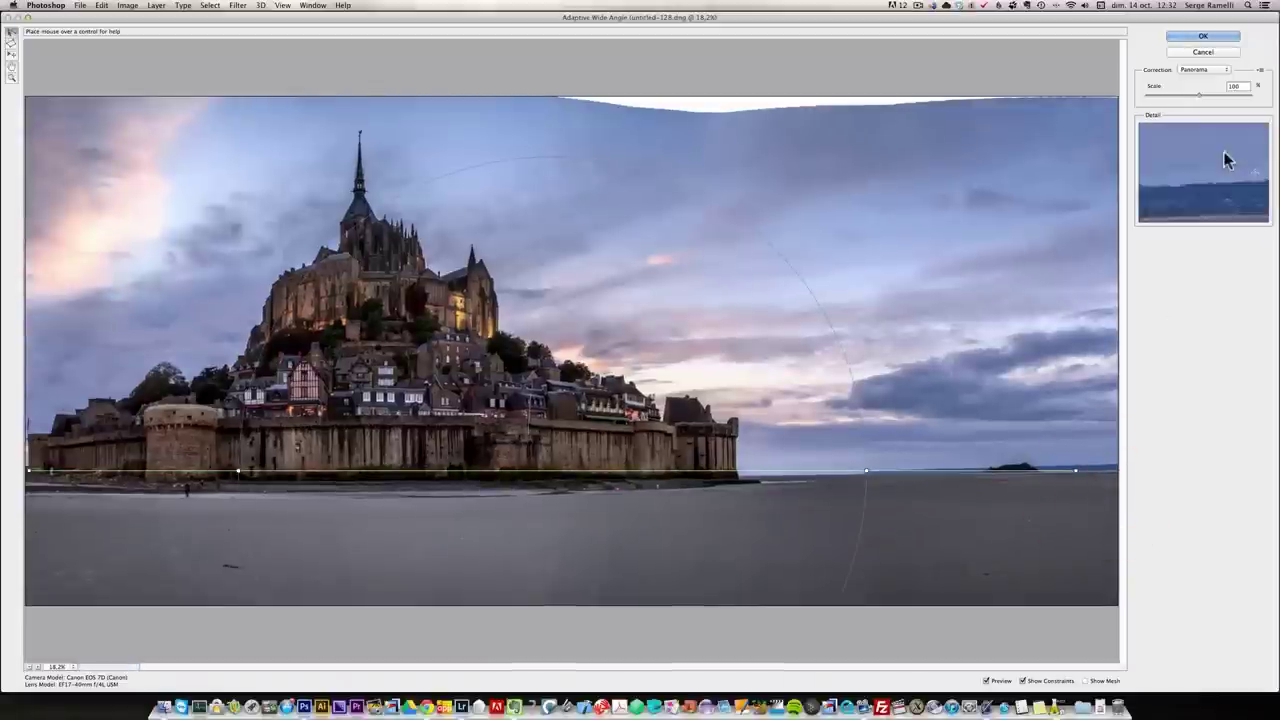
{"action": "left_click", "coordinate": [1208, 36]}
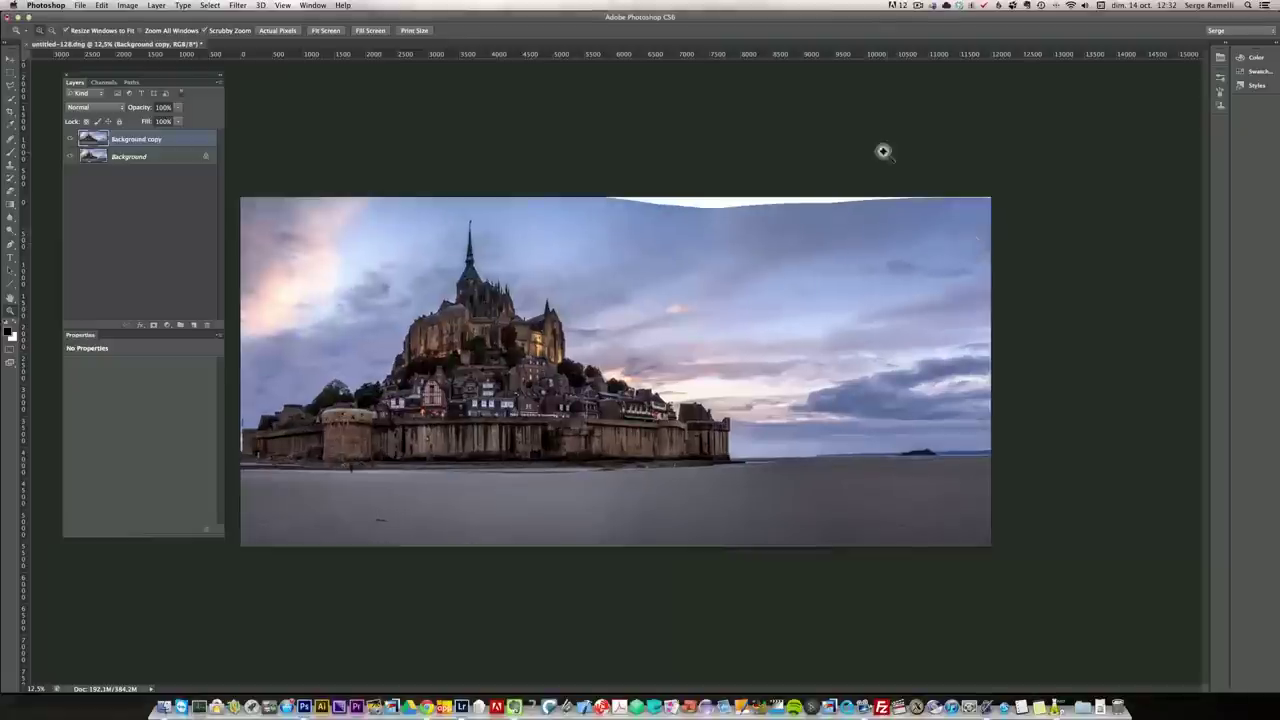
- Compare the corrected panorama with the original, then add a new empty layer
{"action": "left_click", "coordinate": [70, 142]}
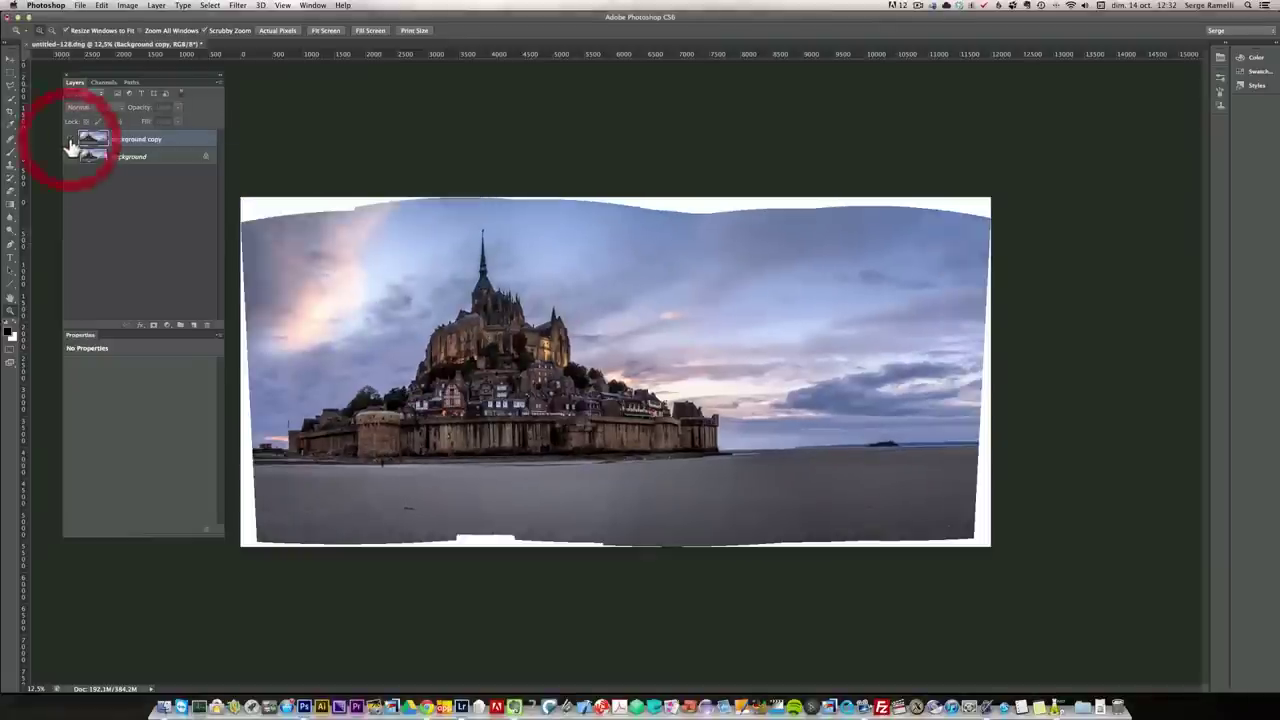
{"action": "left_click", "coordinate": [70, 142]}
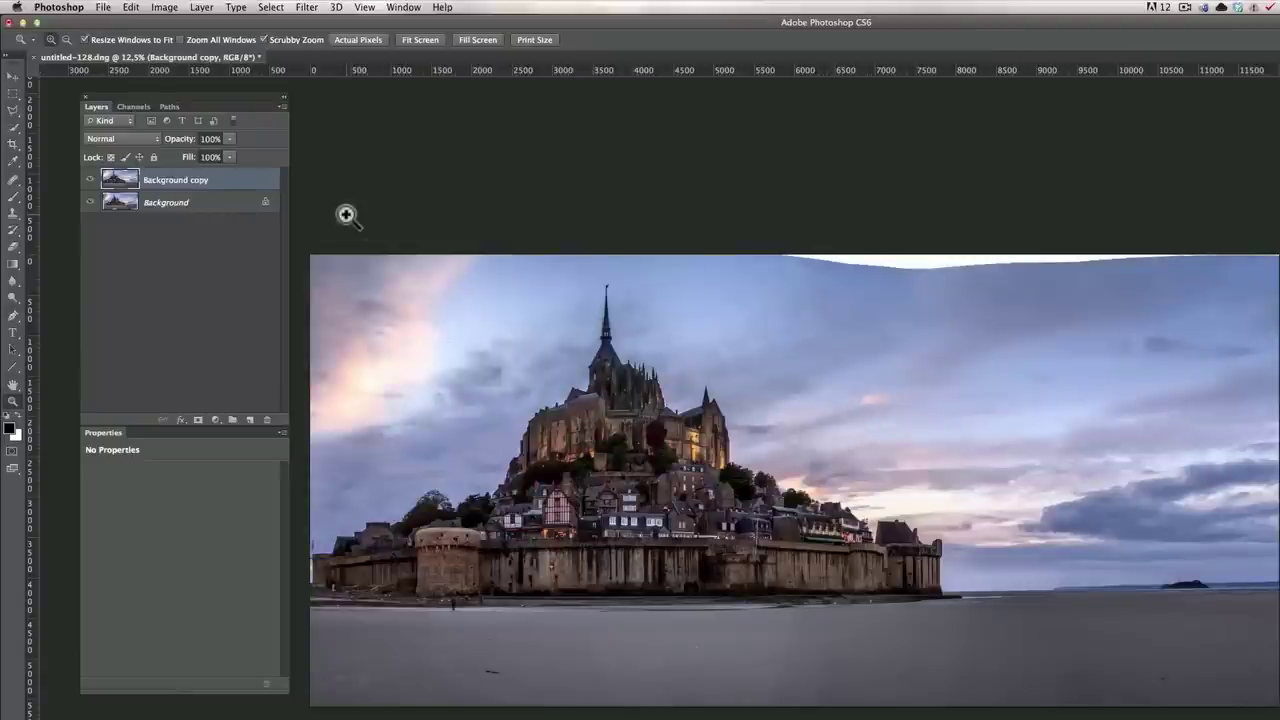
{"action": "left_click", "coordinate": [249, 419]}
- Clone nearby sky over the white top strip with a 563 px Clone Stamp
{"action": "left_click", "coordinate": [810, 278]}
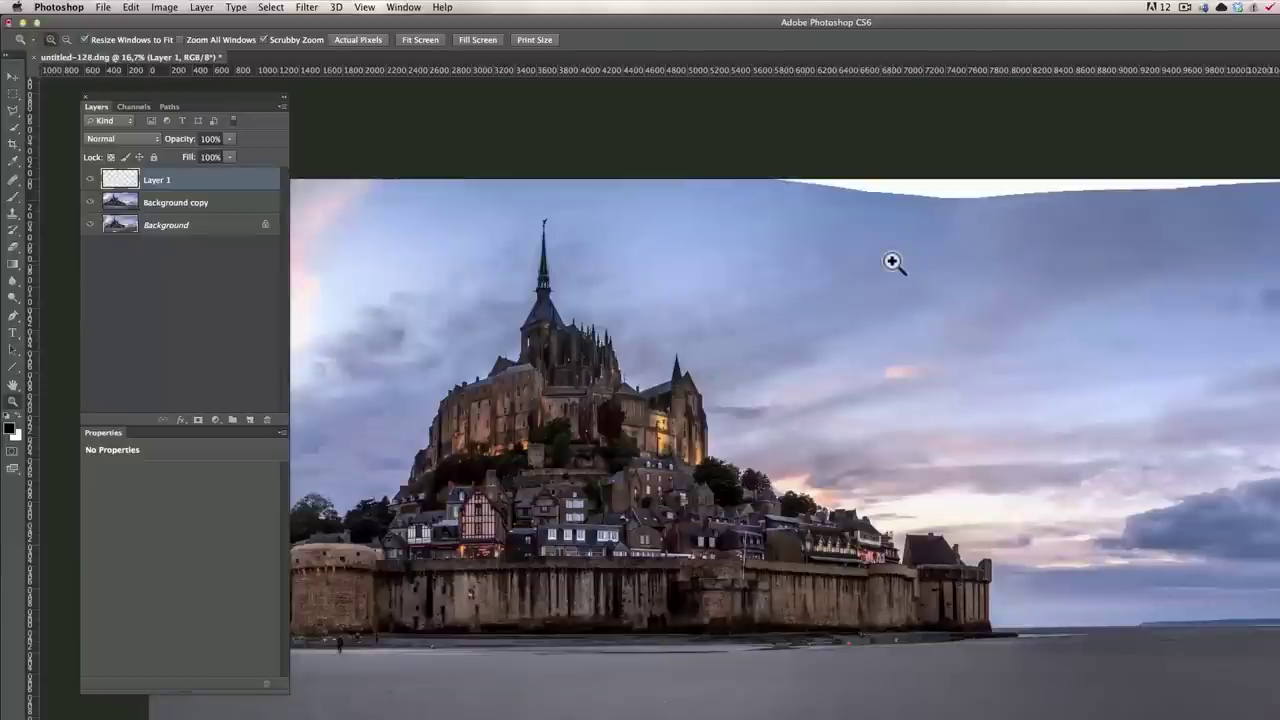
{"action": "key", "text": "s"}
{"action": "mouse_move", "coordinate": [823, 246]}
{"action": "left_mouse_down"}
{"action": "mouse_move", "coordinate": [857, 250]}
{"action": "mouse_move", "coordinate": [843, 237]}
{"action": "left_mouse_up"}
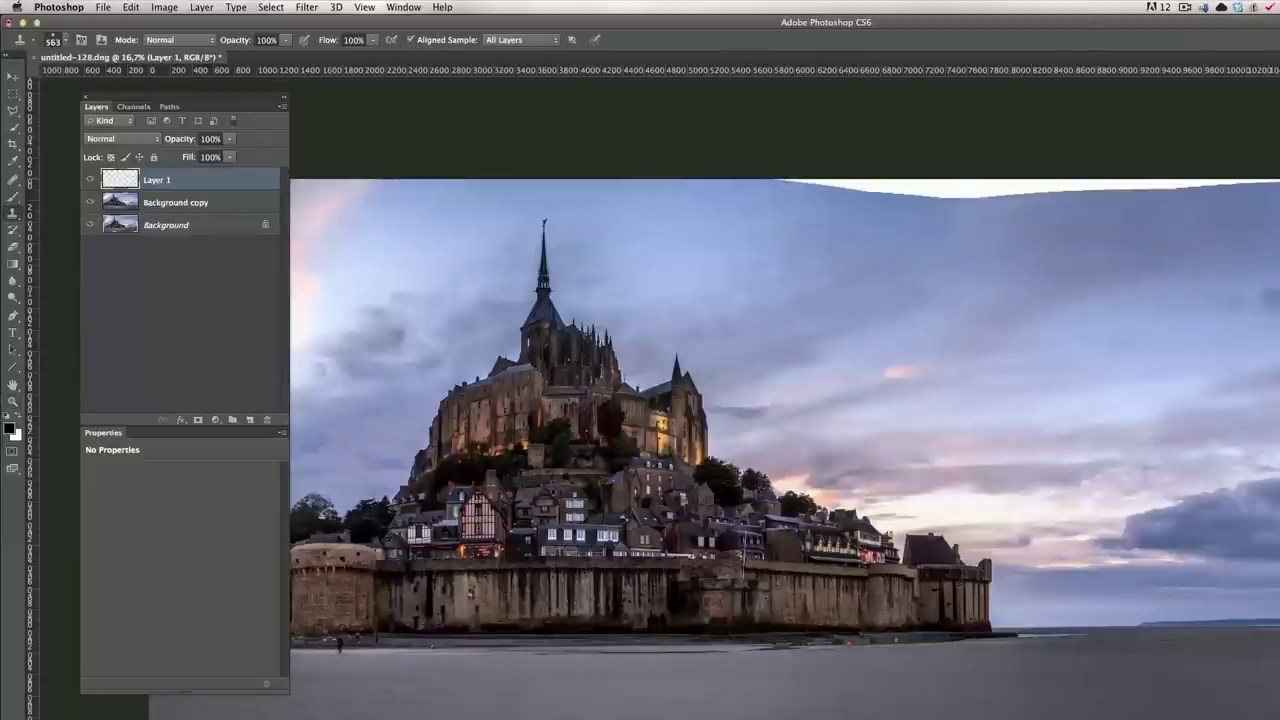
{"action": "left_click", "coordinate": [786, 217], "text": "alt"}
{"action": "mouse_move", "coordinate": [783, 194]}
{"action": "left_mouse_down"}
{"action": "mouse_move", "coordinate": [1009, 204]}
{"action": "mouse_move", "coordinate": [837, 206]}
{"action": "mouse_move", "coordinate": [1265, 184]}
{"action": "left_mouse_up"}
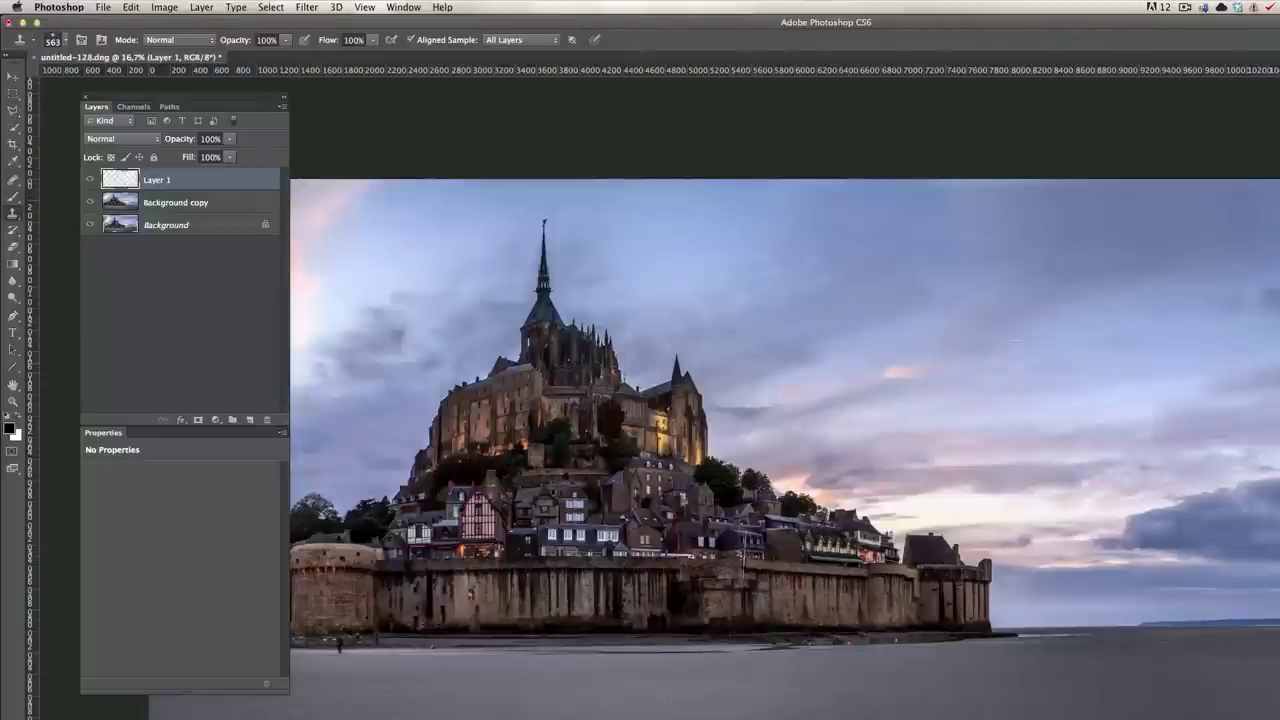
{"action": "key", "text": "z"}
{"action": "left_click", "coordinate": [626, 332], "text": "alt"}
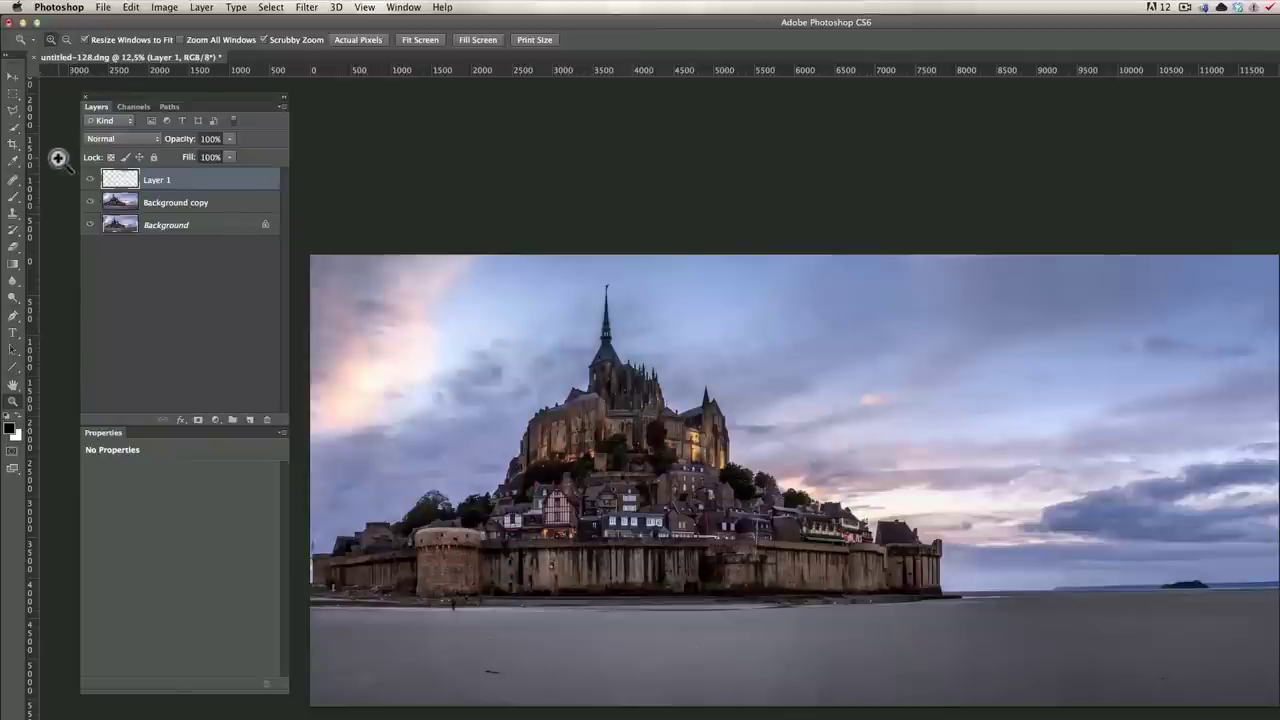
- Check the cloned layer, then test shifting Background copy right and undo the move
{"action": "left_click", "coordinate": [90, 180]}
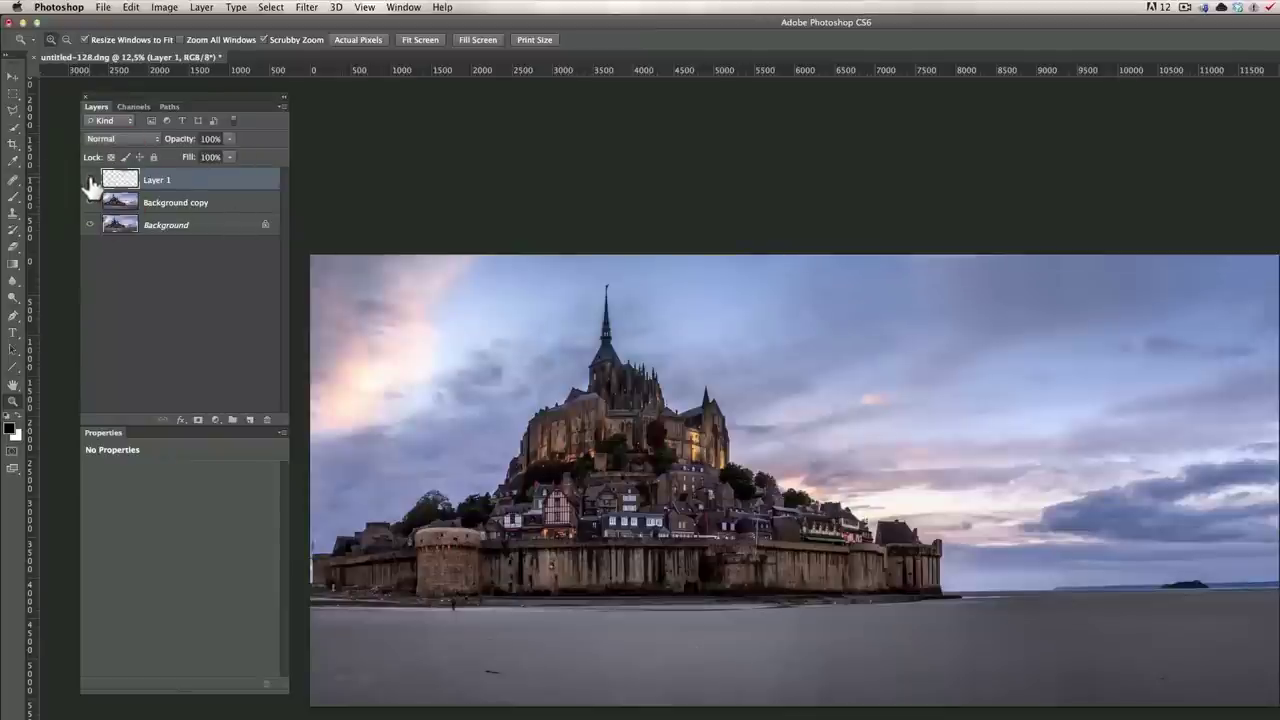
{"action": "left_click", "coordinate": [180, 205]}
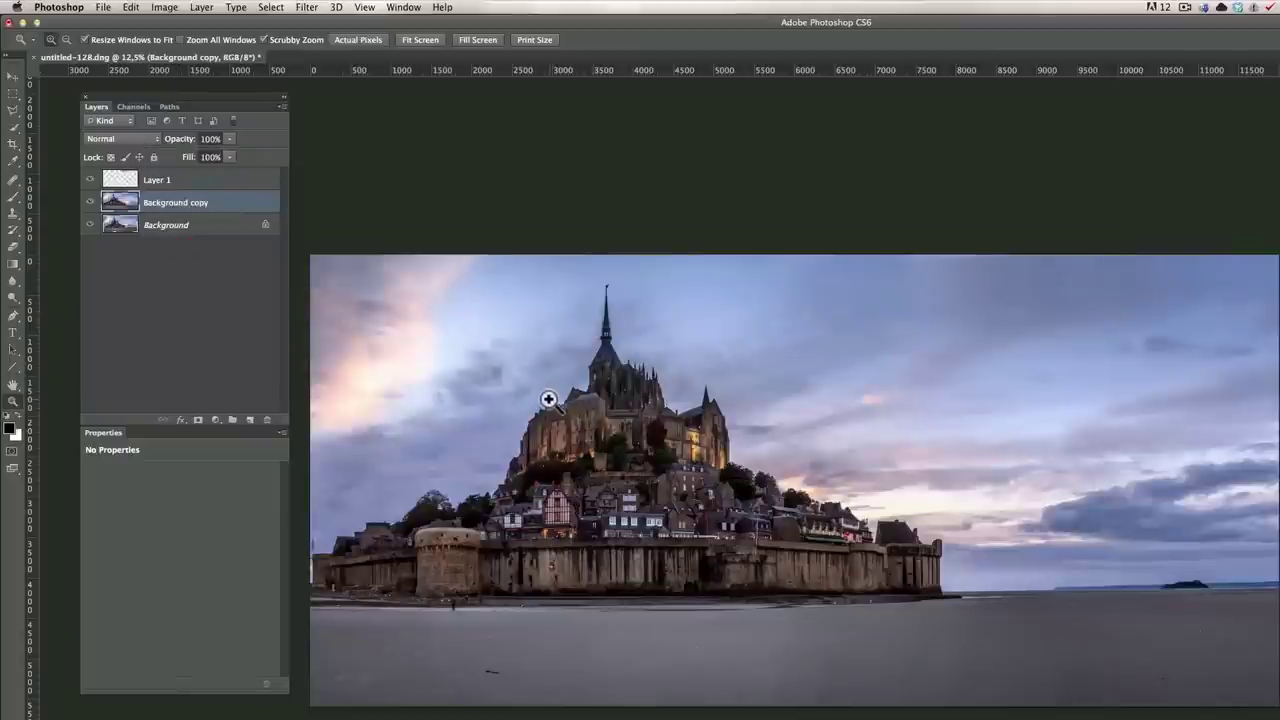
{"action": "key", "text": "v"}
{"action": "left_click_drag", "start_coordinate": [610, 553], "coordinate": [656, 551]}
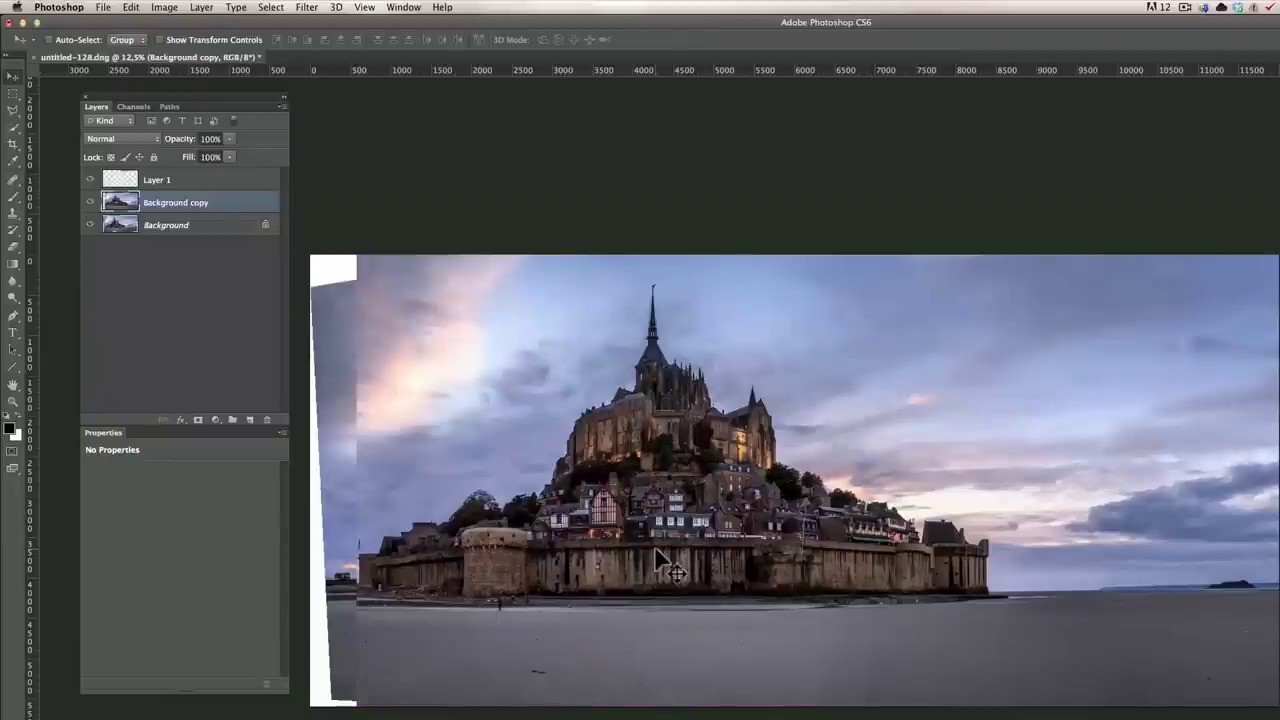
{"action": "key", "text": "super+z"}
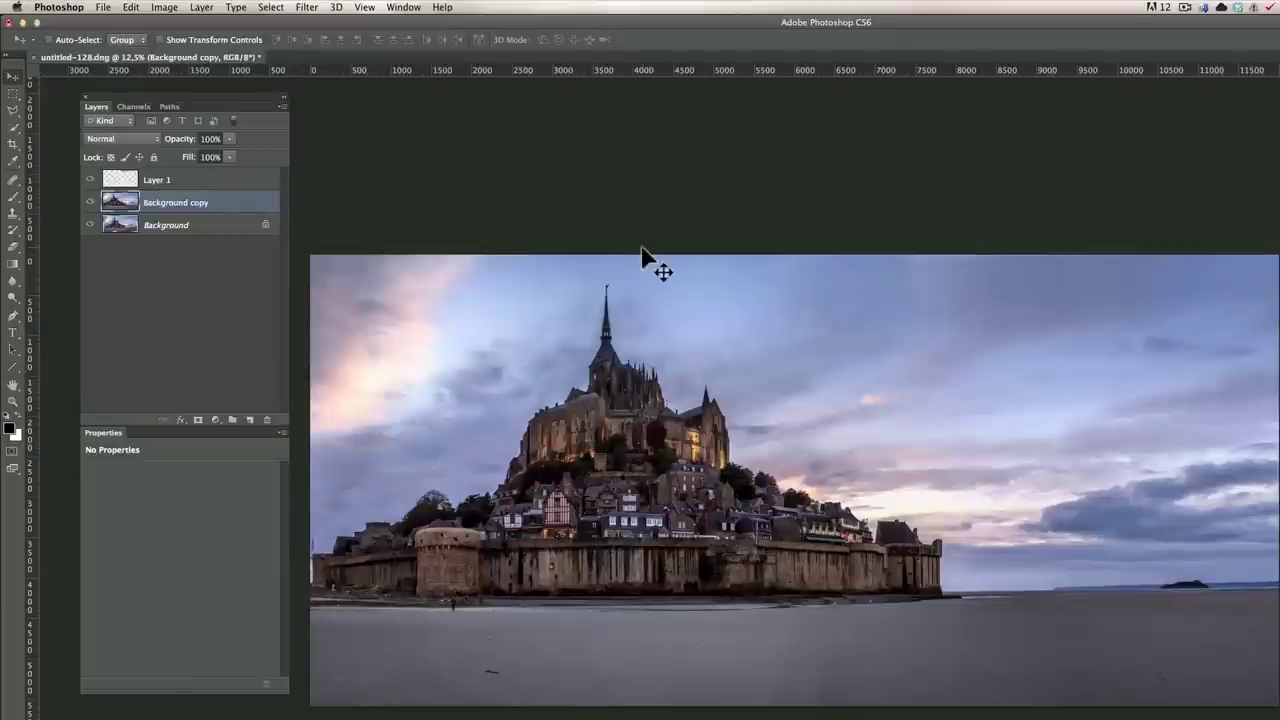
- Close the panorama, saving it as untitled-122-Modifier-2.tif, and switch to Lightroom
{"action": "left_click", "coordinate": [103, 8]}
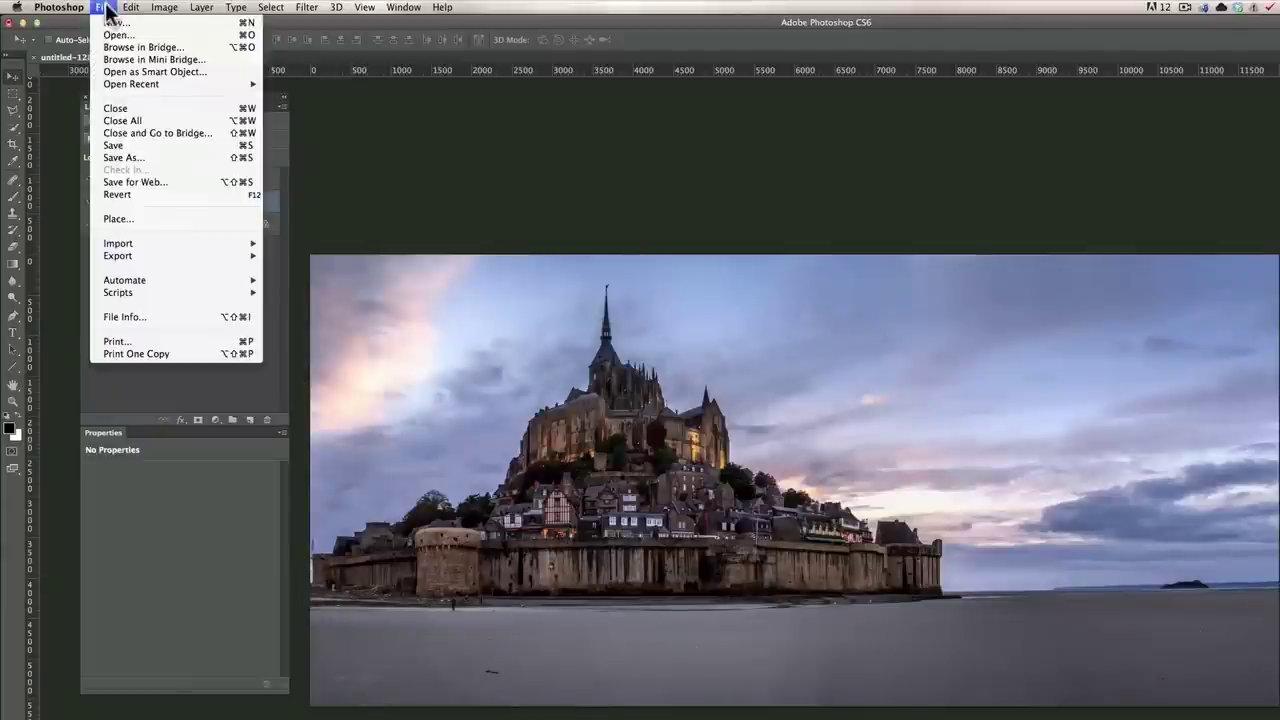
{"action": "left_click", "coordinate": [159, 108]}
{"action": "left_click", "coordinate": [940, 292]}
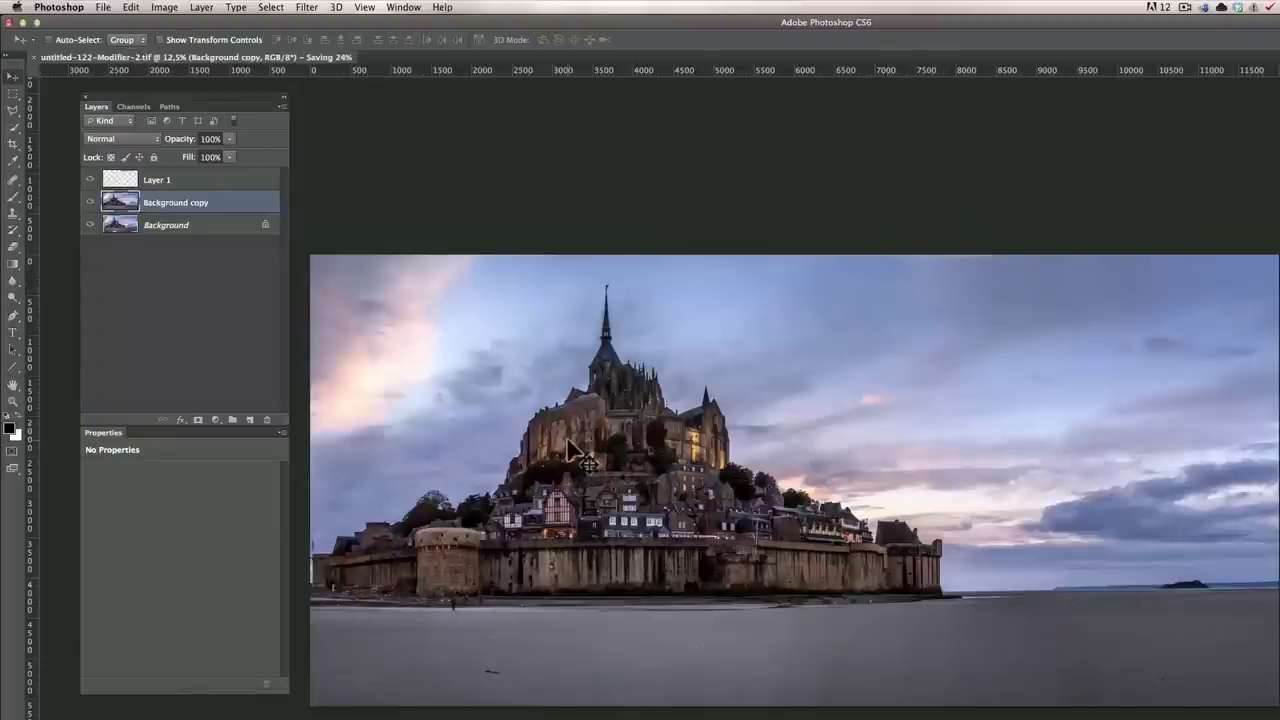
{"action": "key", "text": "super+Tab"}
{"action": "left_click", "coordinate": [768, 481]}
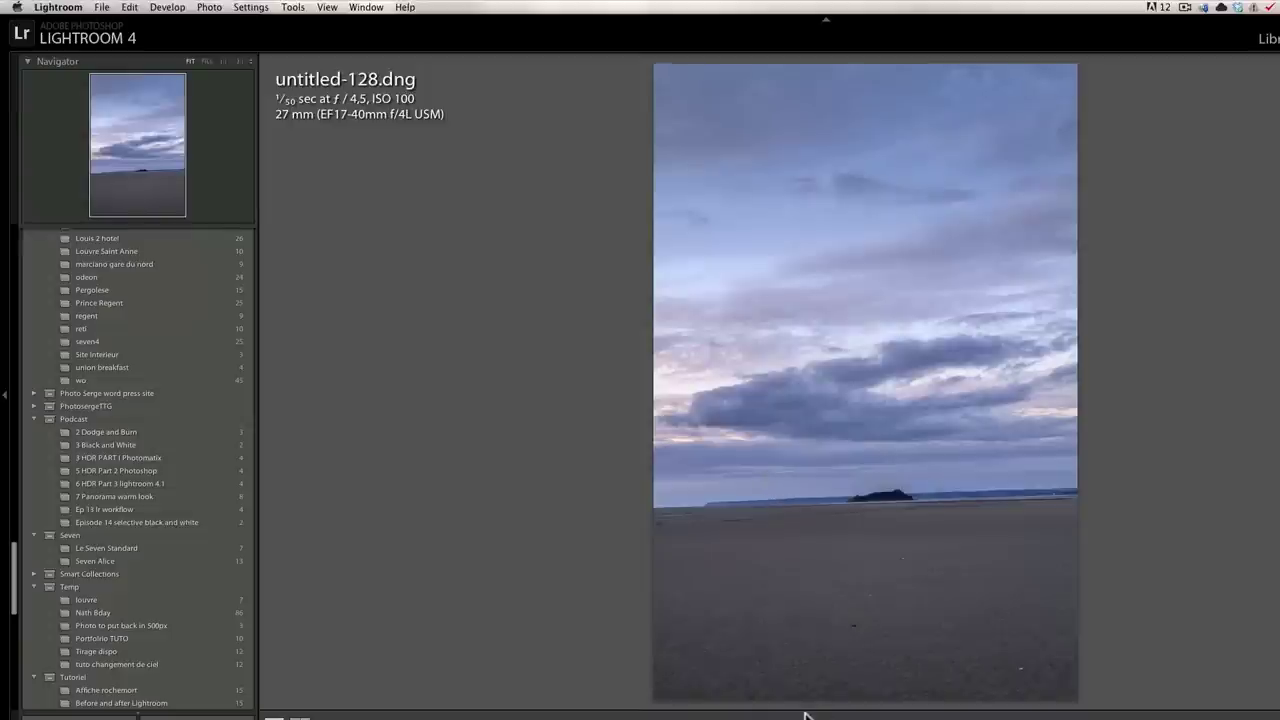
- Step to untitled-122-Modifier-2.tif in the filmstrip and cycle the info overlay
{"action": "key", "text": "Left"}
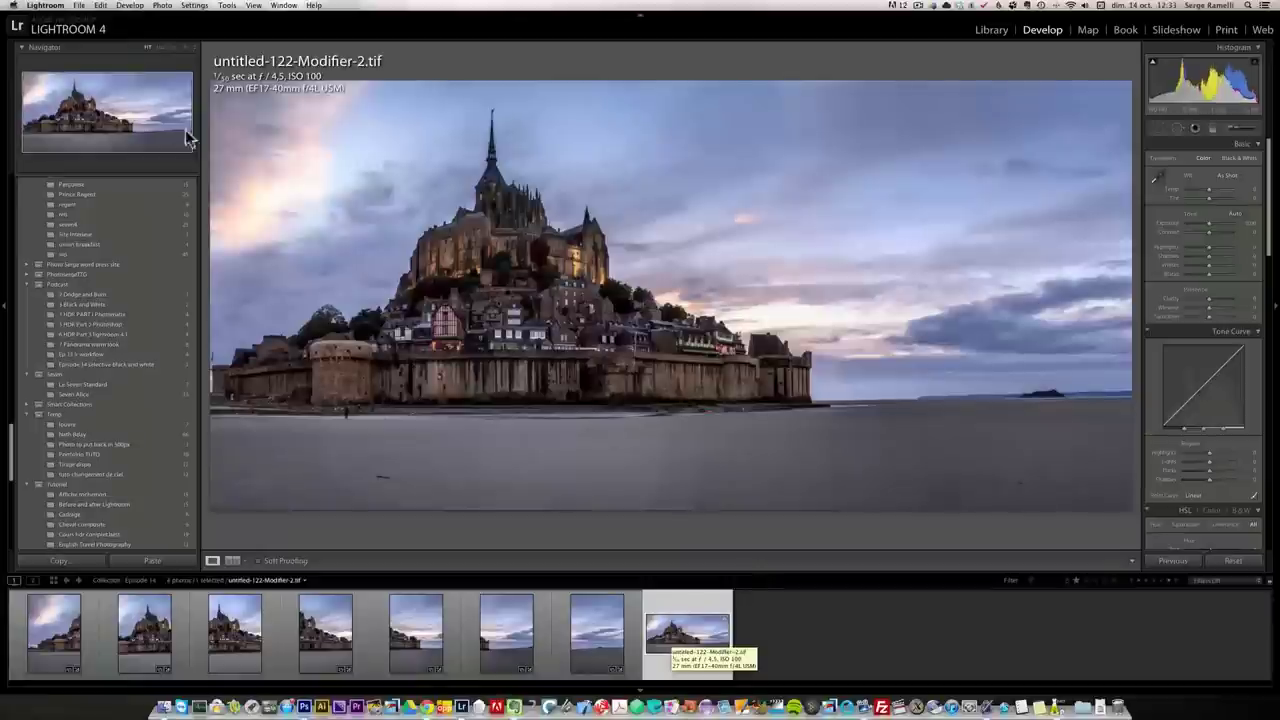
{"action": "key", "text": "i"}
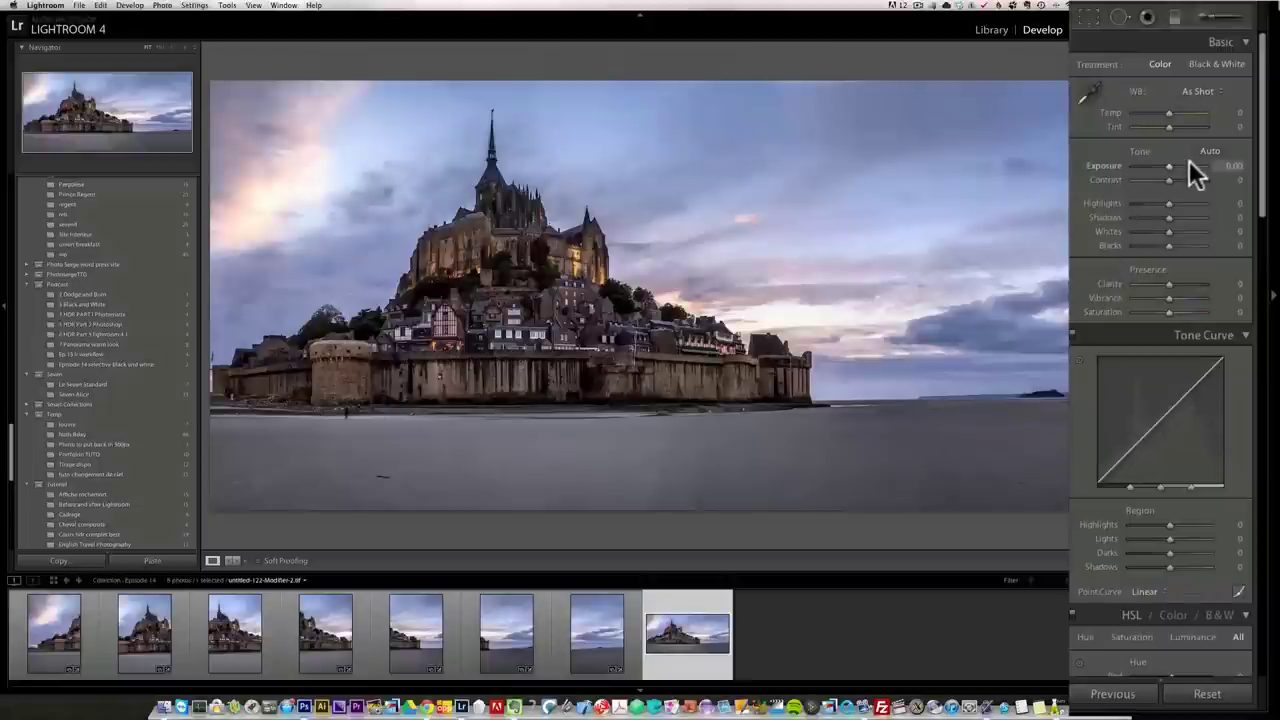
- Set Highlights -67, Shadows +36 and Exposure -0.55 in Basic, then pick the Adjustment Brush
{"action": "left_click", "coordinate": [1147, 201]}
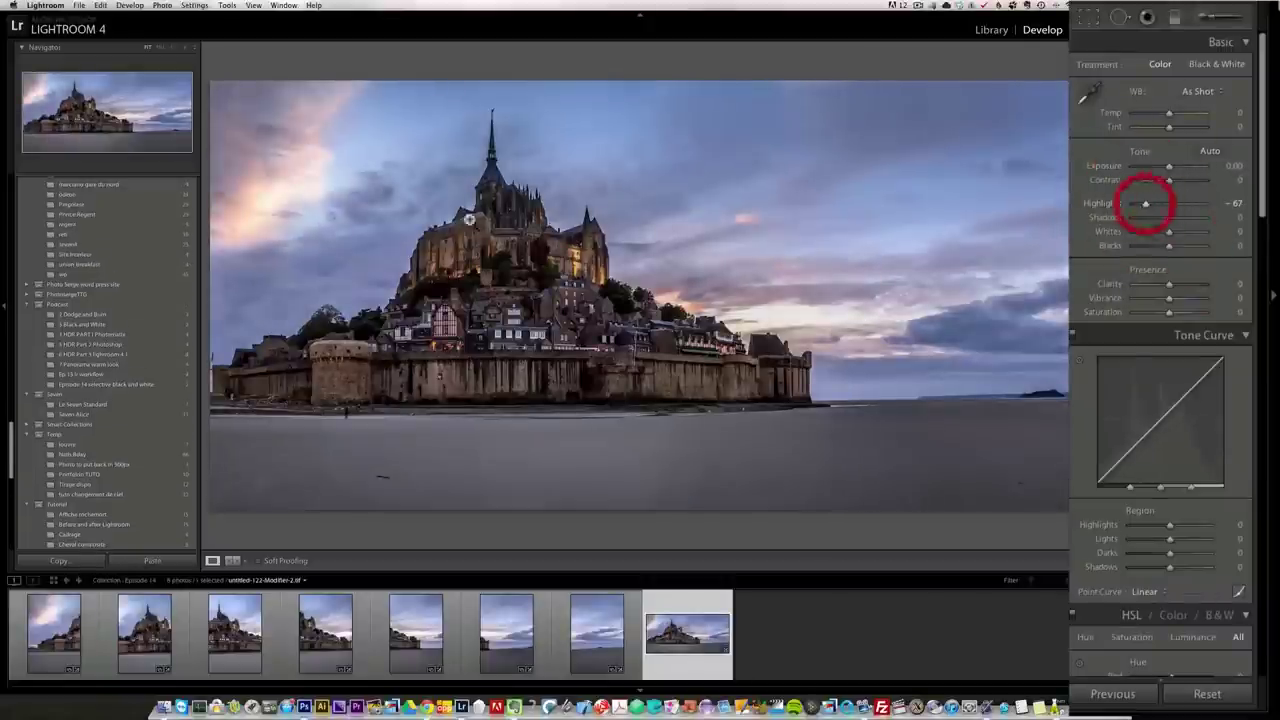
{"action": "scroll", "coordinate": [166, 220], "scroll_direction": "up", "scroll_amount": 1}
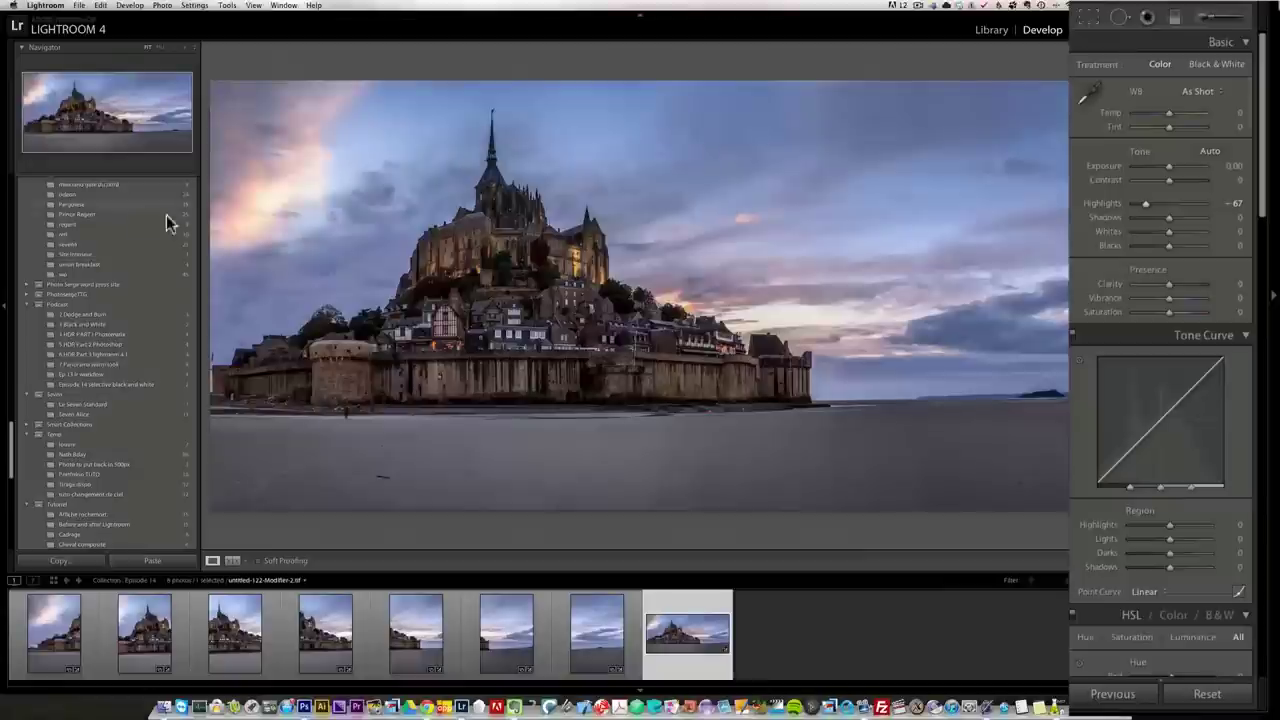
{"action": "left_click", "coordinate": [1177, 214]}
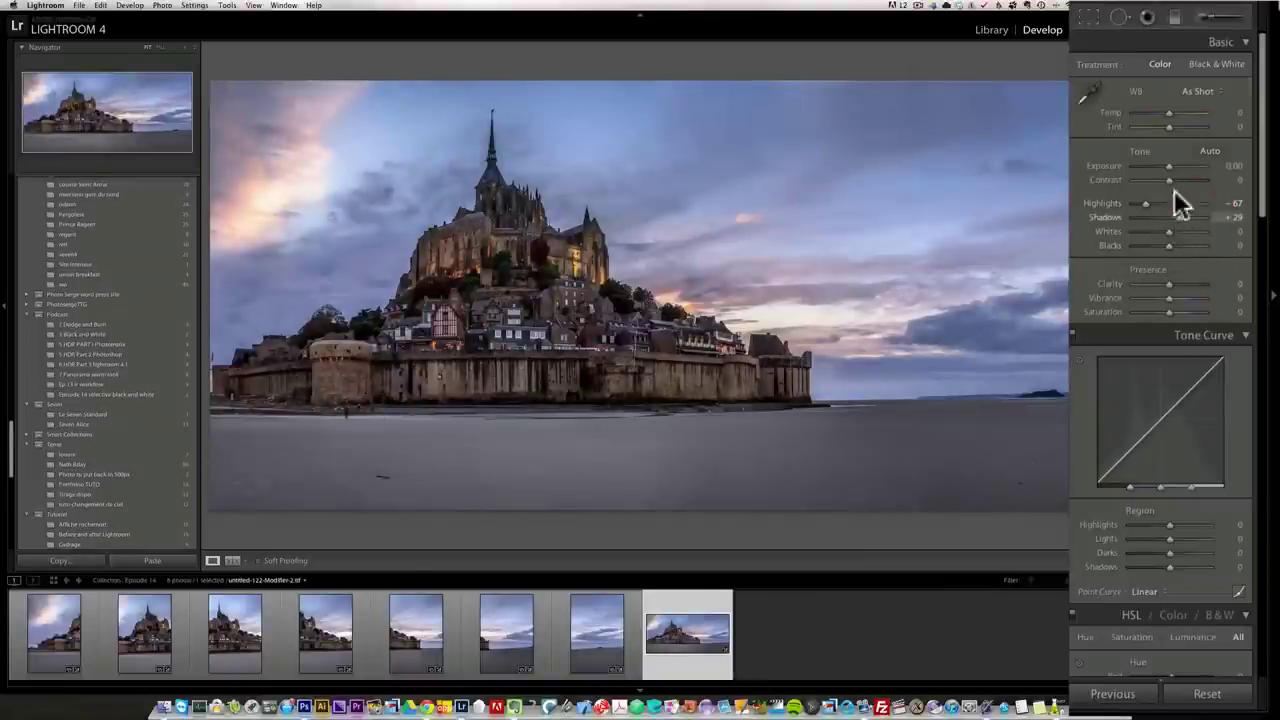
{"action": "left_click", "coordinate": [1183, 217]}
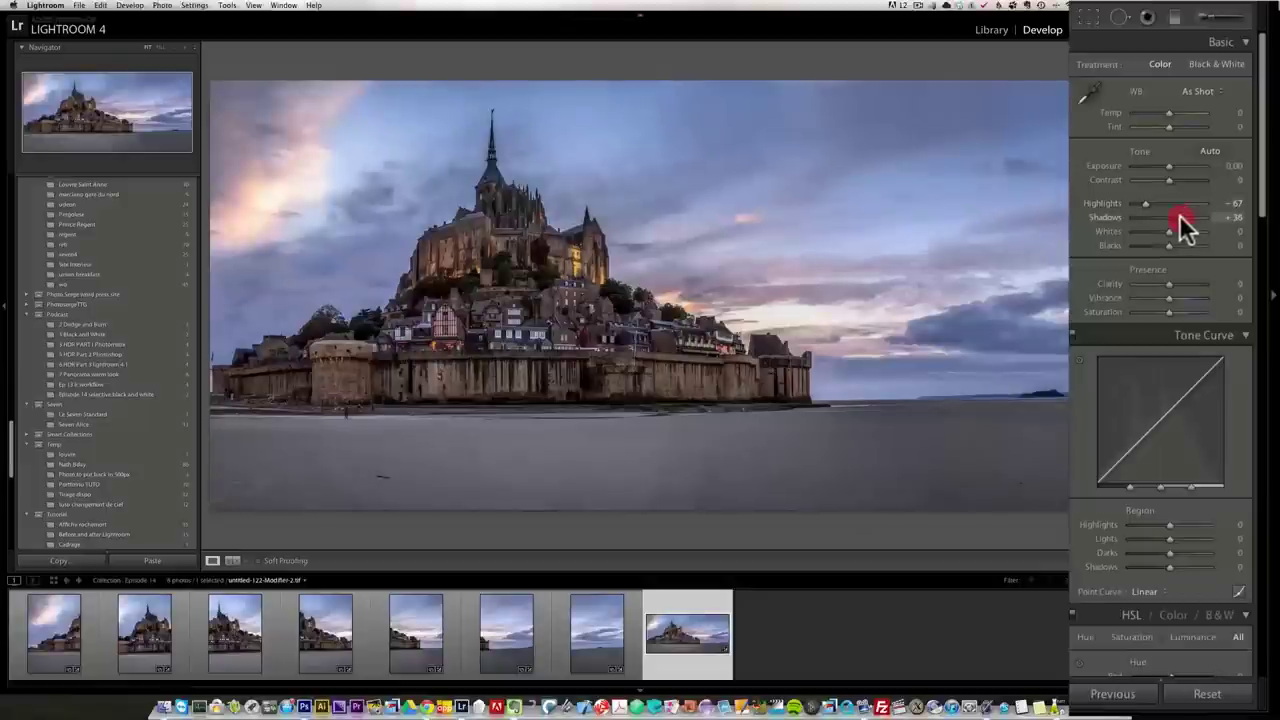
{"action": "left_click", "coordinate": [1167, 165]}
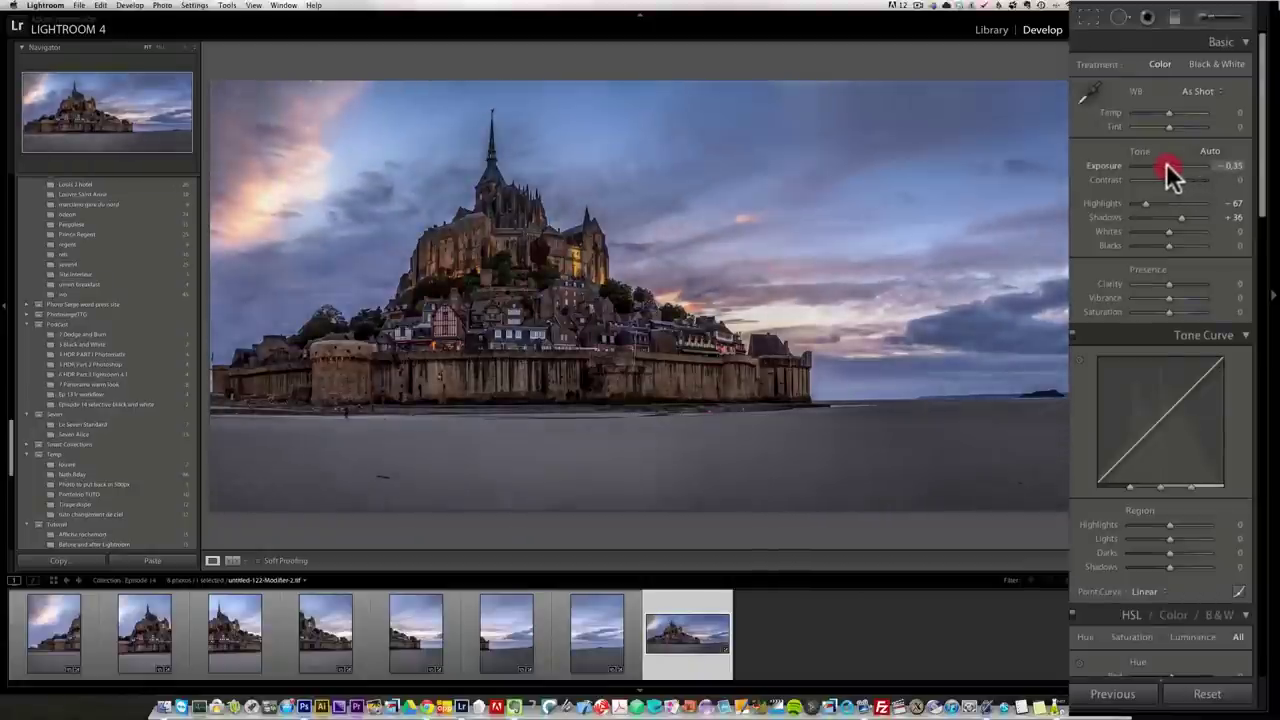
{"action": "left_click", "coordinate": [1165, 165]}
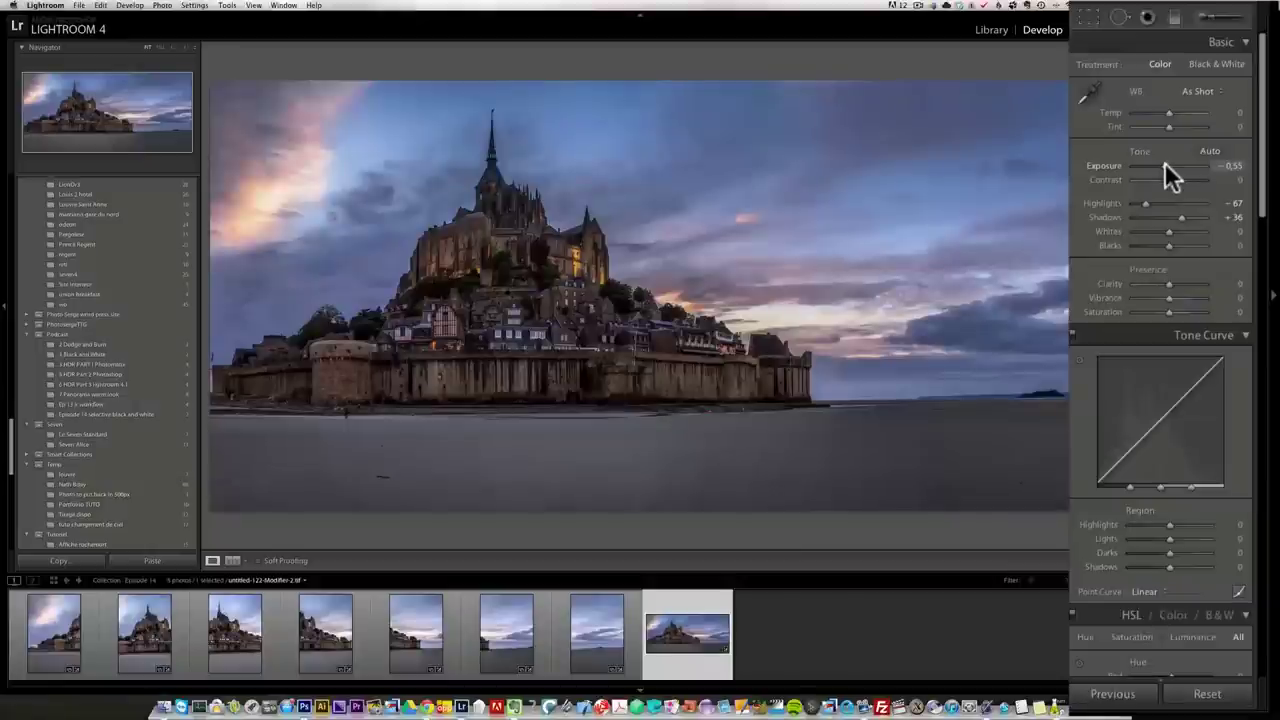
{"action": "left_click", "coordinate": [1203, 19]}
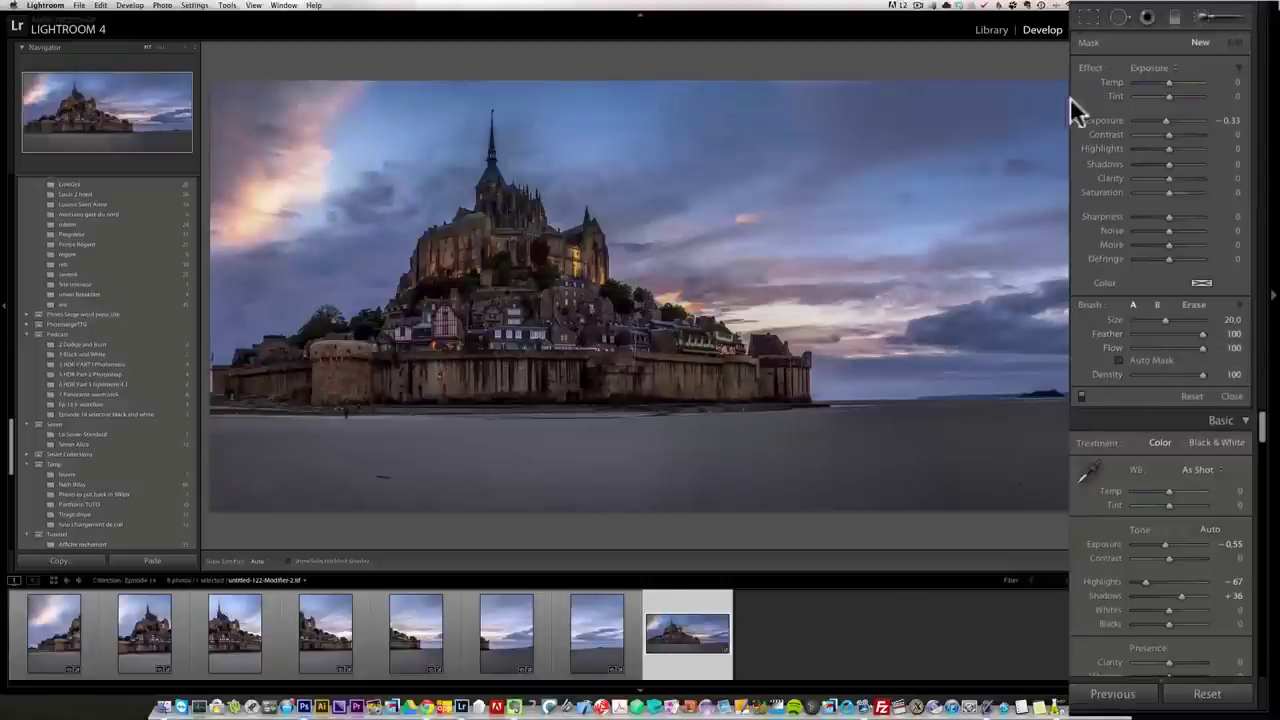
- Paint a +0.52 Exposure brush over the castle buildings, round tower and lower wall
{"action": "left_click", "coordinate": [1142, 67]}
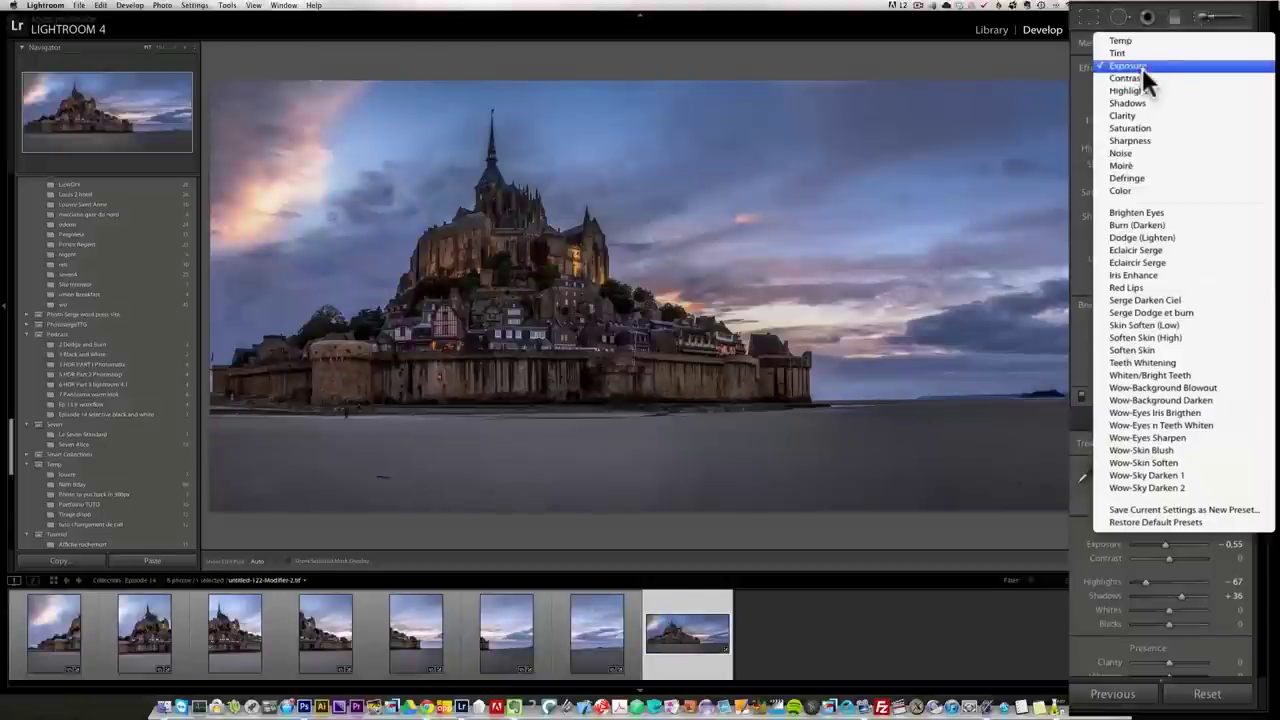
{"action": "left_click", "coordinate": [1142, 66]}
{"action": "left_click_drag", "start_coordinate": [1167, 121], "coordinate": [1171, 119]}
{"action": "key", "text": "bracketleft"}
{"action": "key", "text": "bracketleft"}
{"action": "mouse_move", "coordinate": [570, 268]}
{"action": "left_mouse_down"}
{"action": "mouse_move", "coordinate": [578, 282]}
{"action": "mouse_move", "coordinate": [556, 264]}
{"action": "mouse_move", "coordinate": [540, 275]}
{"action": "mouse_move", "coordinate": [445, 262]}
{"action": "mouse_move", "coordinate": [530, 215]}
{"action": "mouse_move", "coordinate": [520, 245]}
{"action": "left_mouse_up"}
{"action": "key", "text": "bracketleft"}
{"action": "mouse_move", "coordinate": [446, 358]}
{"action": "left_mouse_down"}
{"action": "mouse_move", "coordinate": [440, 345]}
{"action": "mouse_move", "coordinate": [470, 340]}
{"action": "mouse_move", "coordinate": [455, 350]}
{"action": "left_mouse_up"}
{"action": "left_click_drag", "start_coordinate": [665, 345], "coordinate": [700, 340]}
{"action": "mouse_move", "coordinate": [560, 340]}
{"action": "left_mouse_down"}
{"action": "mouse_move", "coordinate": [583, 340]}
{"action": "mouse_move", "coordinate": [565, 320]}
{"action": "left_mouse_up"}
{"action": "left_click_drag", "start_coordinate": [318, 334], "coordinate": [356, 358]}
{"action": "left_click_drag", "start_coordinate": [530, 300], "coordinate": [572, 268]}
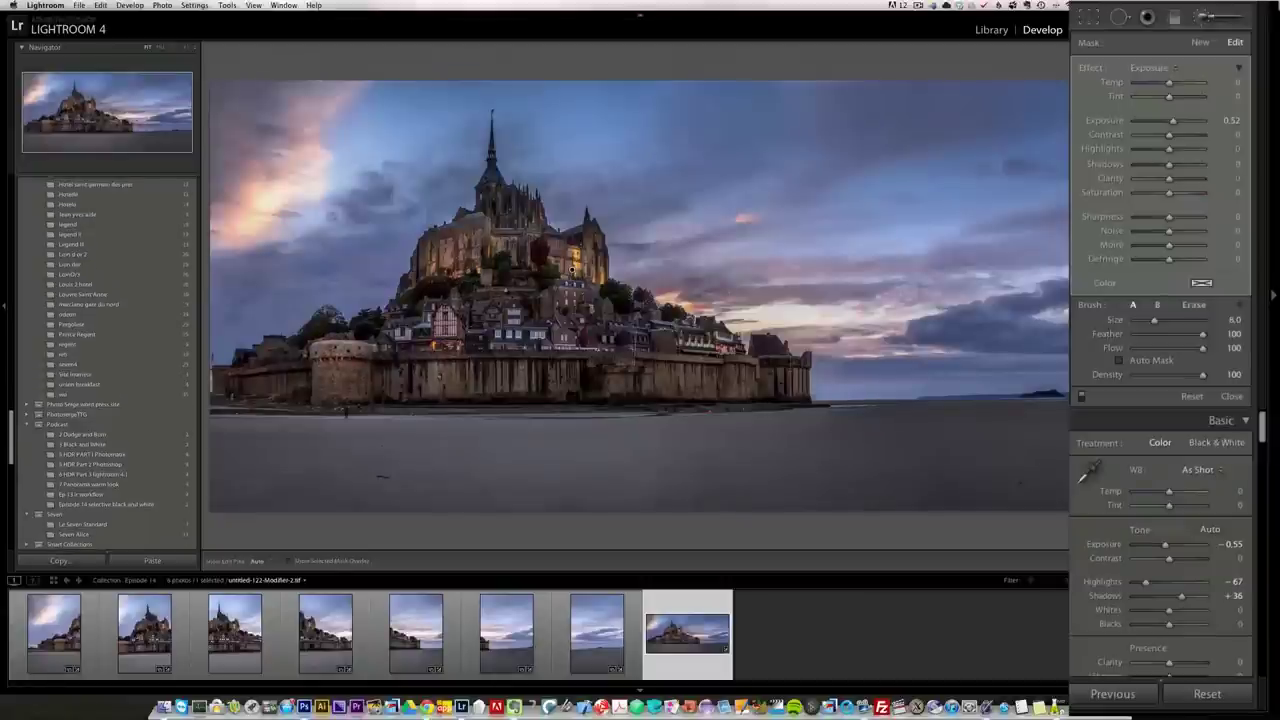
- Raise brush exposure to 0.80 and paint a new size-8 brightening stroke across the castle
{"action": "left_click_drag", "start_coordinate": [1168, 121], "coordinate": [1175, 119]}
{"action": "left_click", "coordinate": [1200, 42]}
{"action": "key", "text": "bracketleft"}
{"action": "key", "text": "bracketleft"}
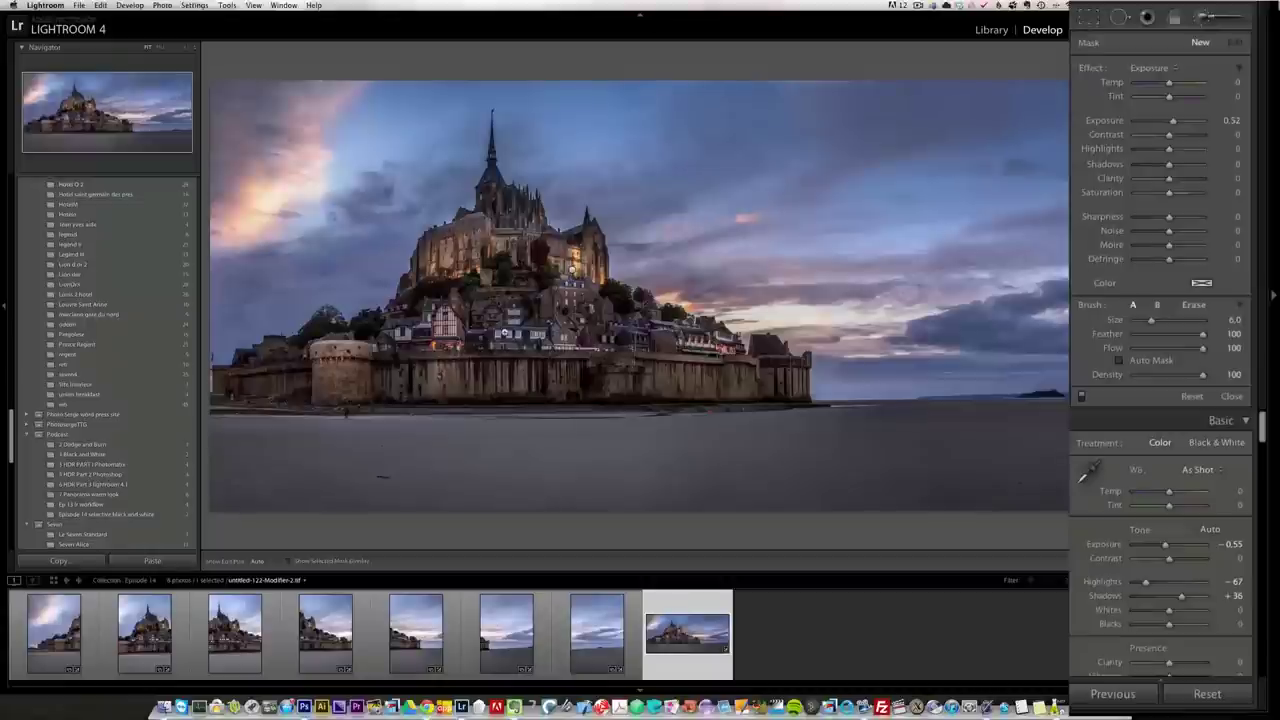
{"action": "key", "text": "bracketright"}
{"action": "key", "text": "bracketright"}
{"action": "key", "text": "h"}
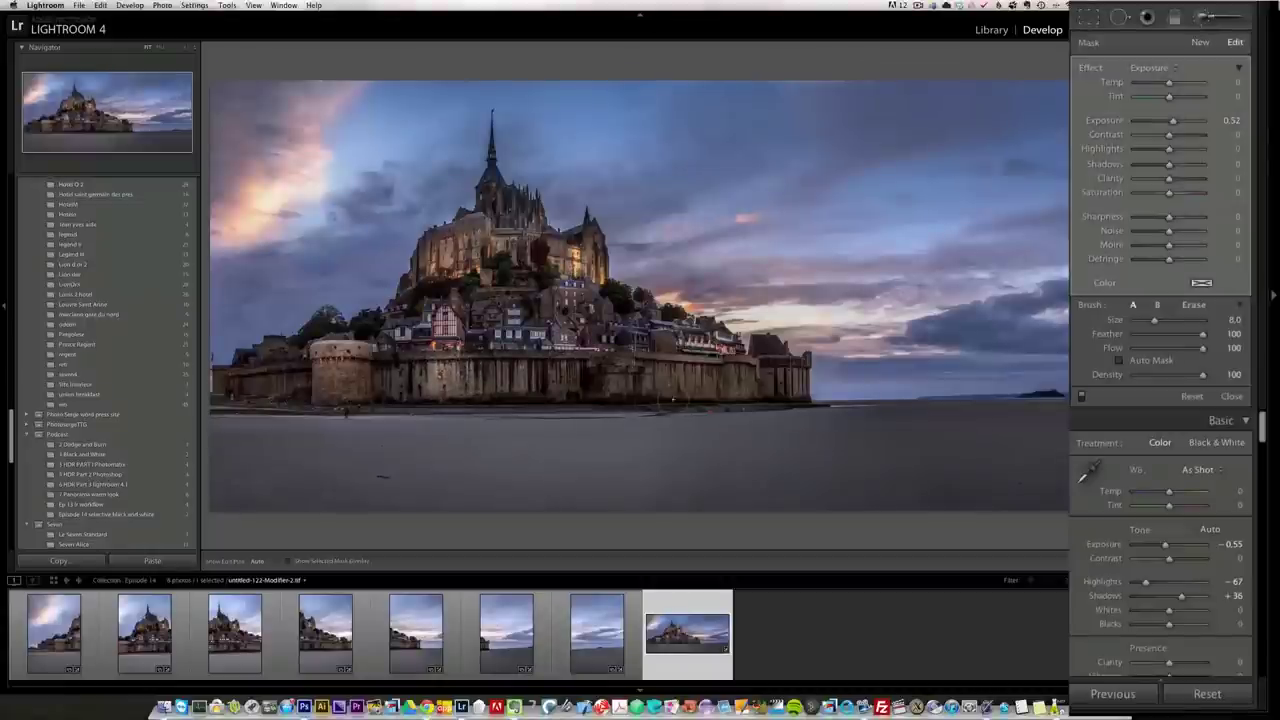
{"action": "left_click_drag", "start_coordinate": [430, 375], "coordinate": [712, 383]}
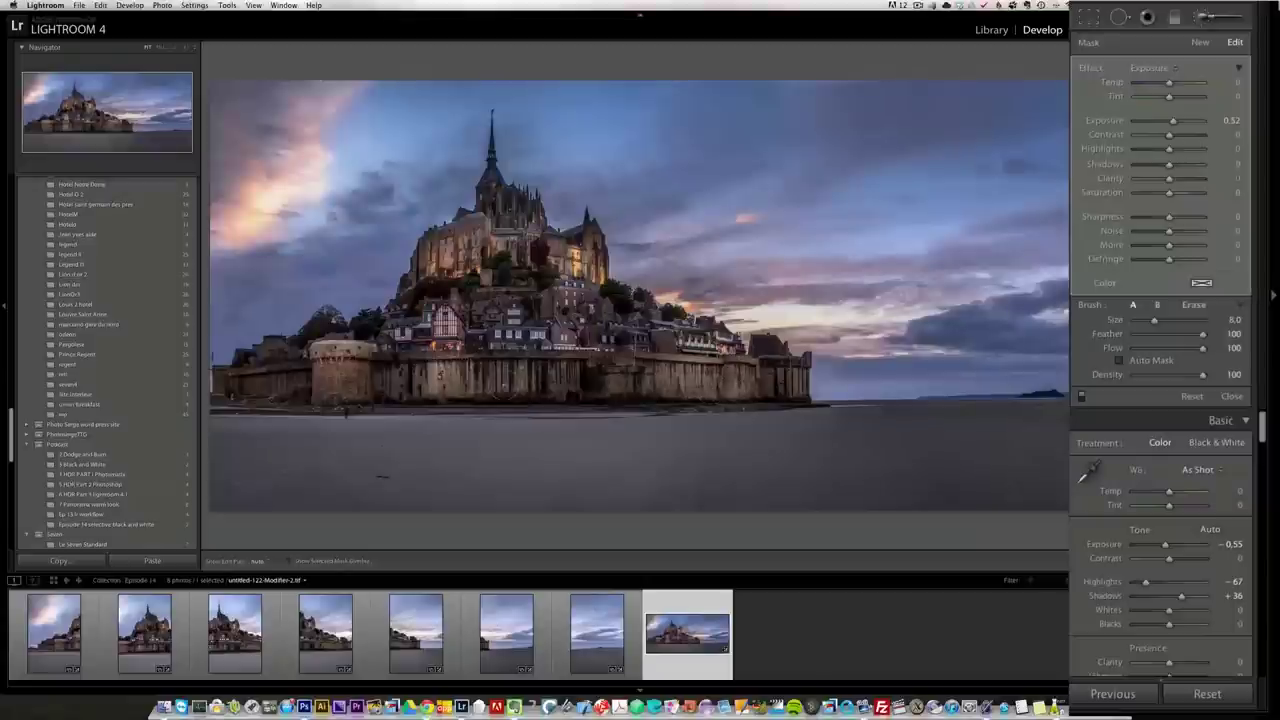
- Toggle the adjustment pins with H to inspect the brushed castle
{"action": "scroll", "coordinate": [191, 366], "scroll_direction": "up", "scroll_amount": 1}
{"action": "key", "text": "h"}
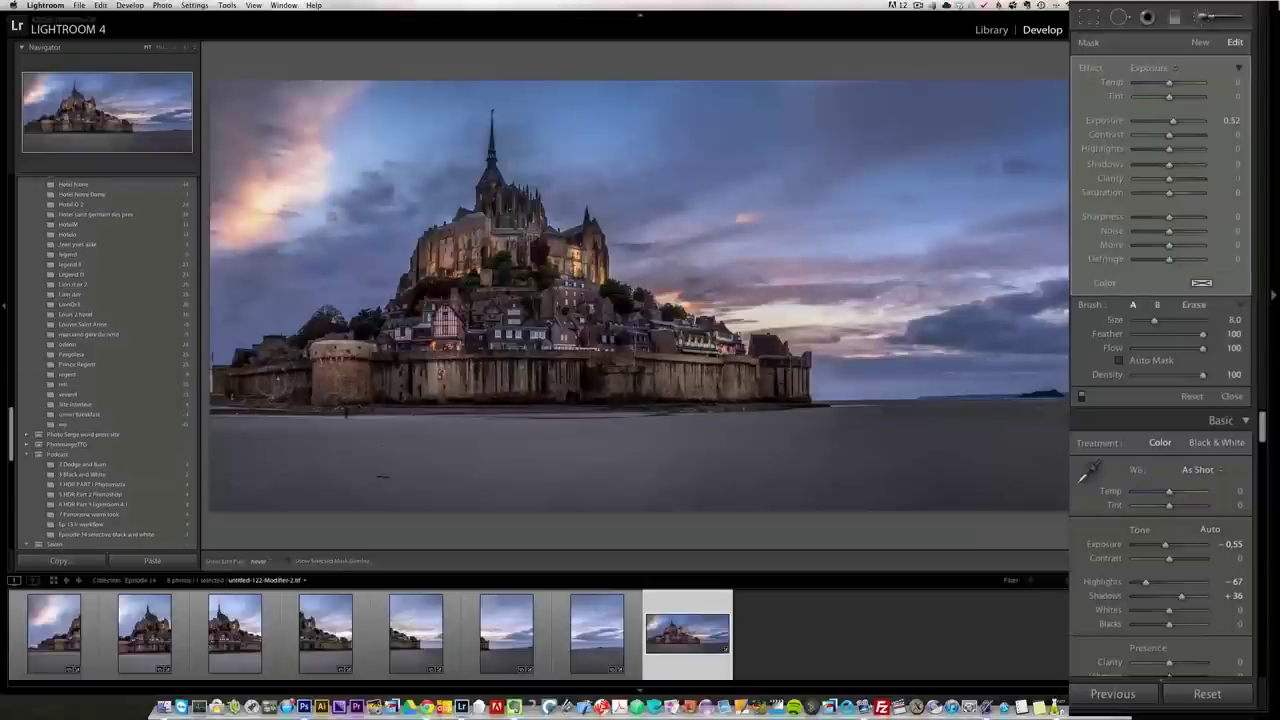
{"action": "scroll", "coordinate": [120, 366], "scroll_direction": "up", "scroll_amount": 1}
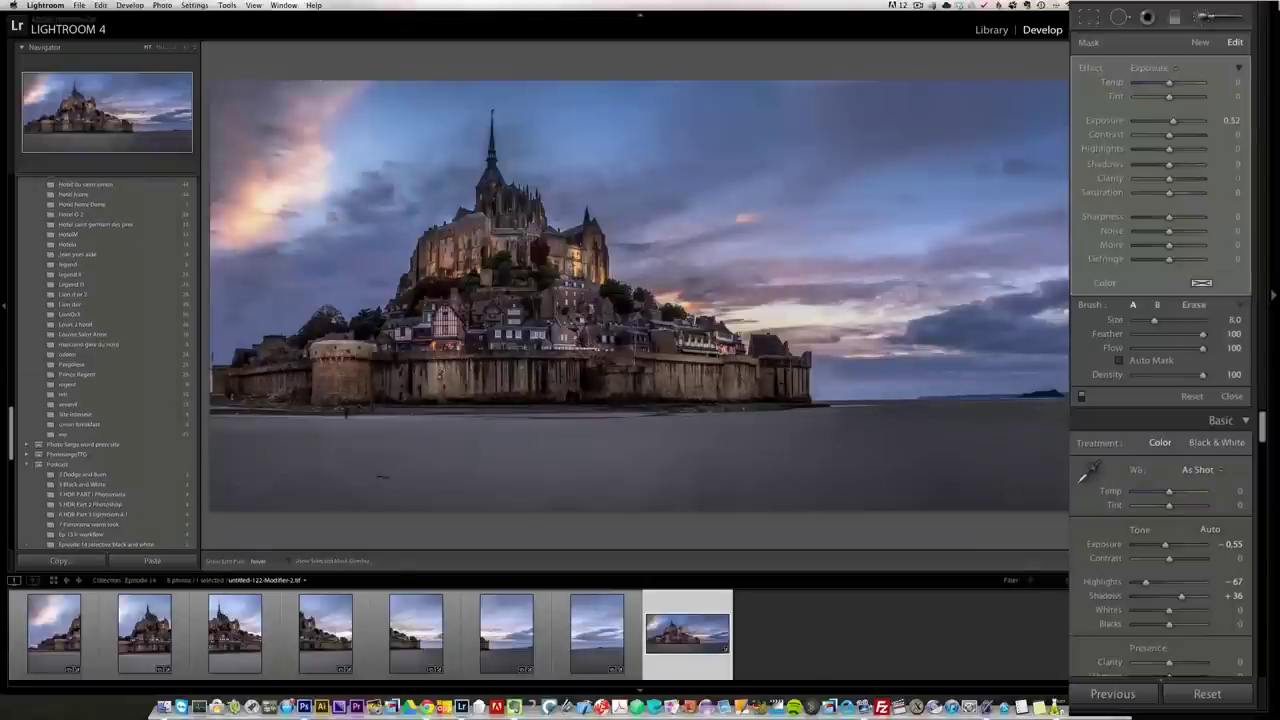
{"action": "scroll", "coordinate": [105, 366], "scroll_direction": "up", "scroll_amount": 1}
{"action": "key", "text": "h"}
{"action": "scroll", "coordinate": [105, 366], "scroll_direction": "up", "scroll_amount": 1}
{"action": "key", "text": "h"}
{"action": "left_click", "coordinate": [1173, 118]}
{"action": "key", "text": "h"}
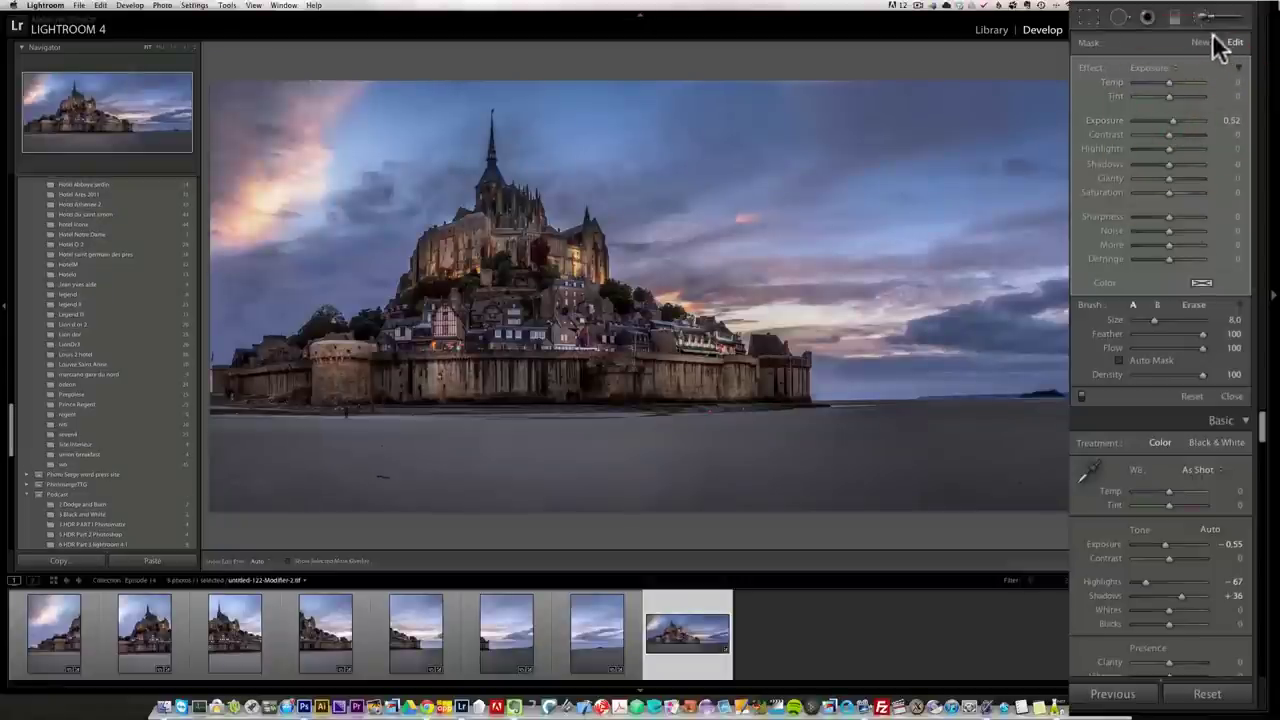
- Switch the brush effect to Tint at 6 and paint it over the castle and sky
{"action": "left_click", "coordinate": [1162, 67]}
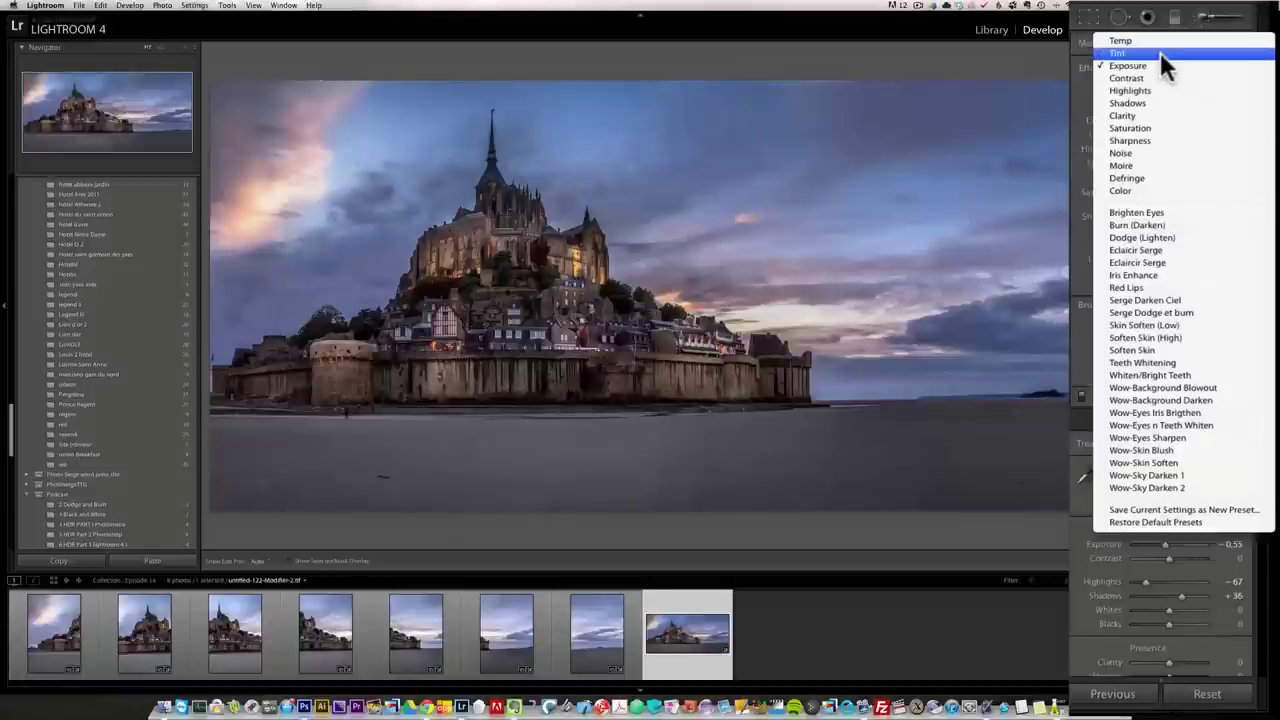
{"action": "left_click", "coordinate": [1160, 53]}
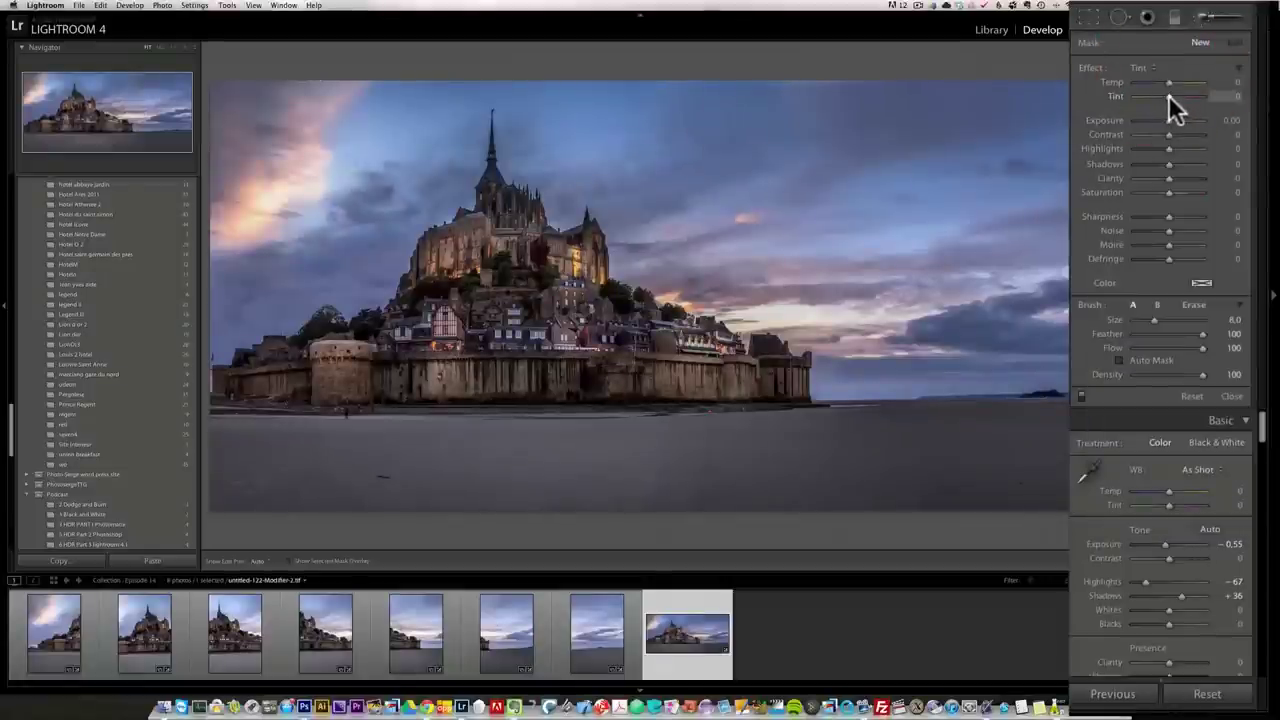
{"action": "left_click_drag", "start_coordinate": [1168, 95], "coordinate": [1175, 88]}
{"action": "scroll", "coordinate": [943, 314], "scroll_direction": "up", "scroll_amount": 2}
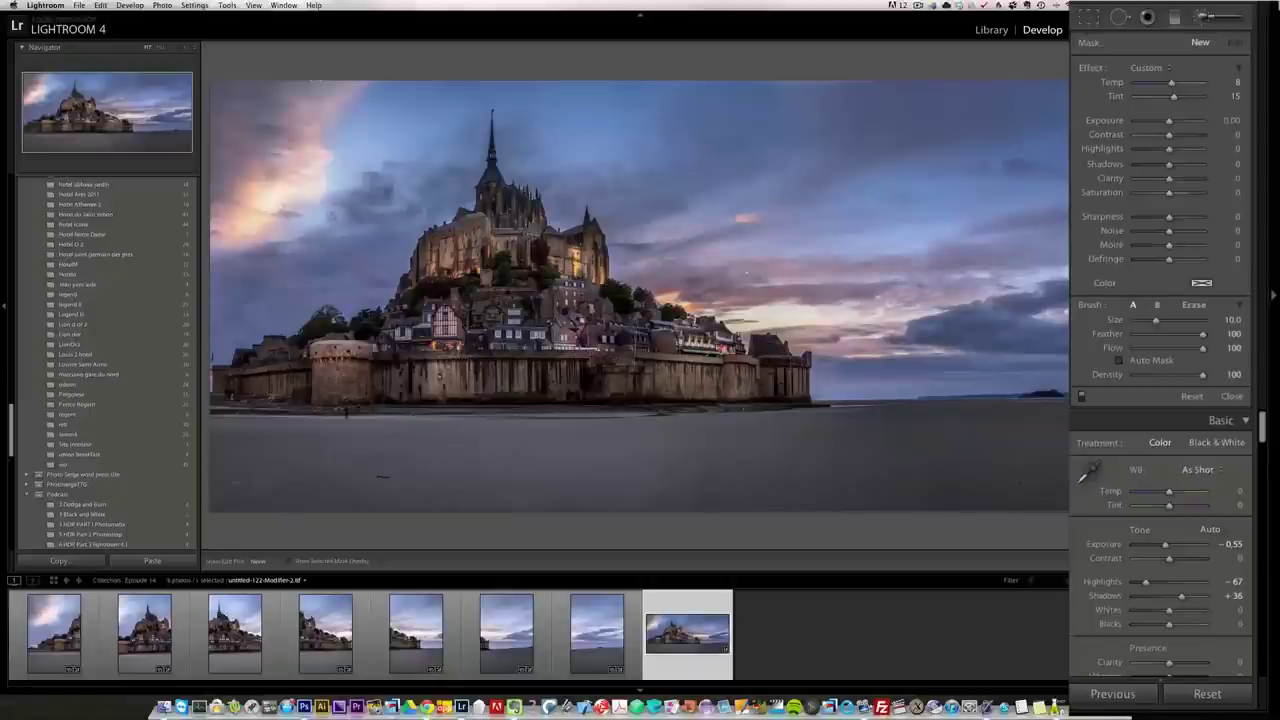
{"action": "left_click_drag", "start_coordinate": [441, 372], "coordinate": [674, 298]}
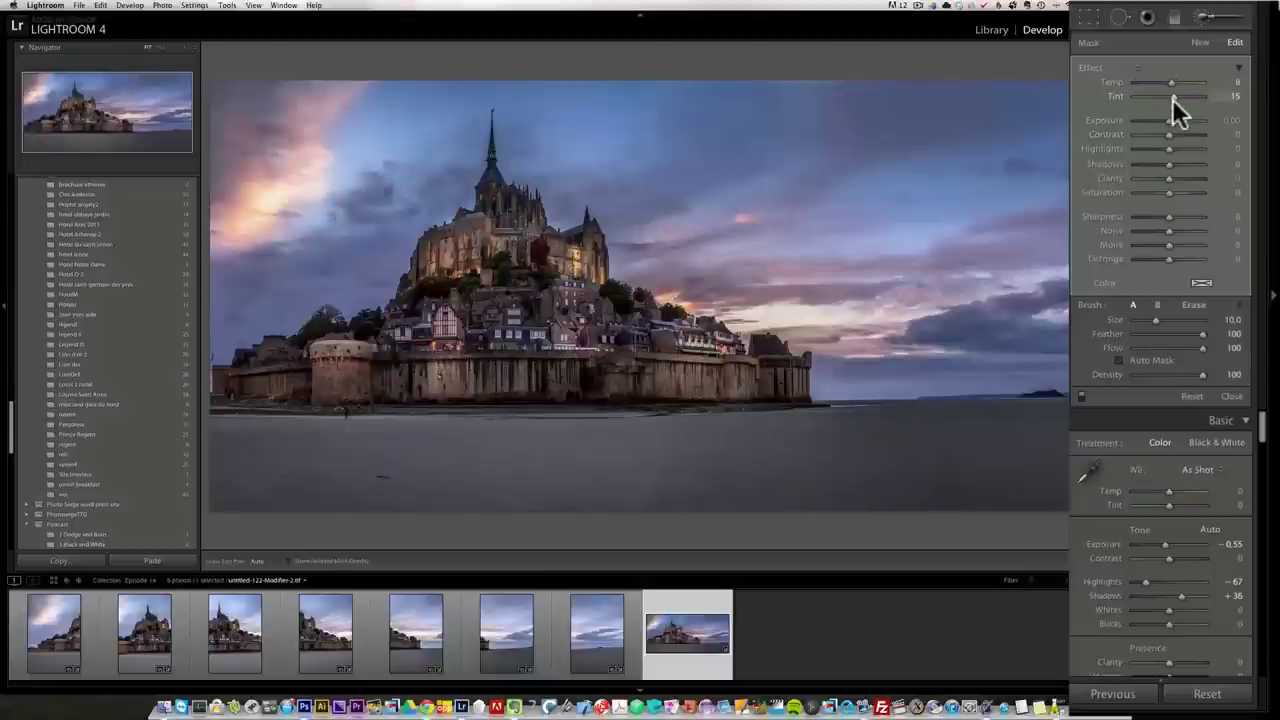
- Set the brushed area to Temp 13 and Tint 32, then toggle it off and on to compare
{"action": "left_click_drag", "start_coordinate": [1173, 97], "coordinate": [1181, 97]}
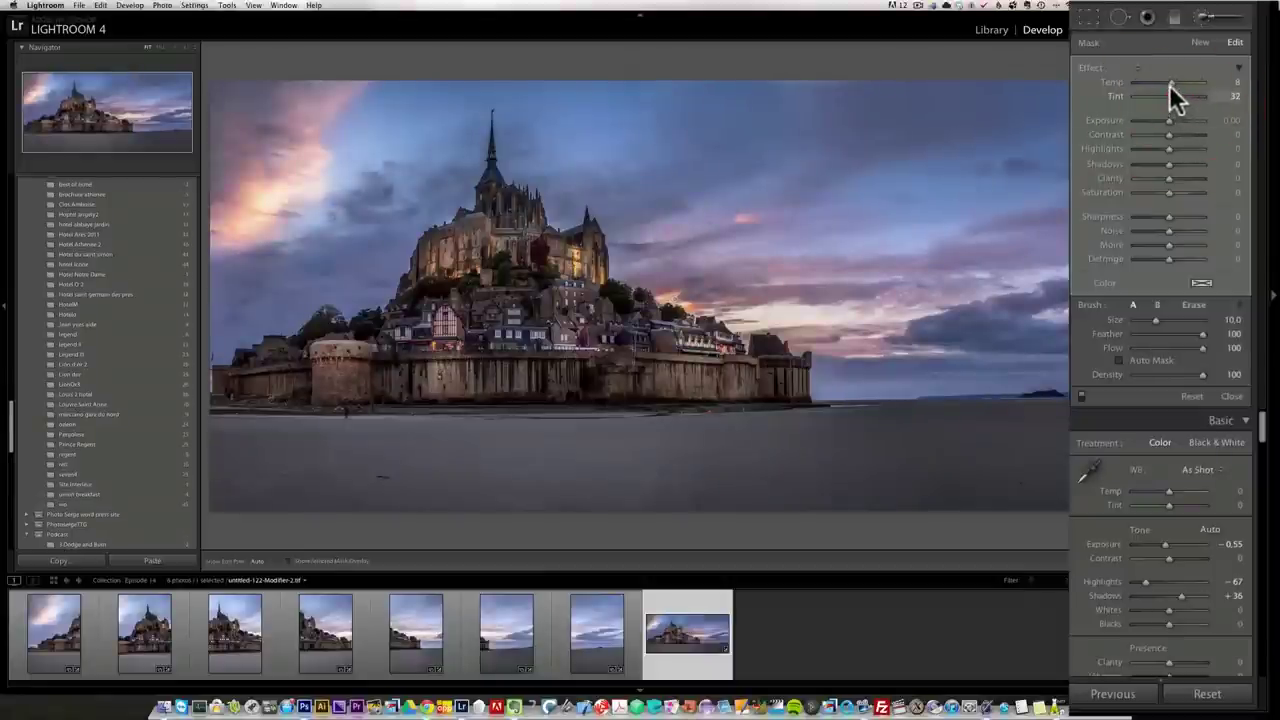
{"action": "left_click_drag", "start_coordinate": [1169, 86], "coordinate": [1172, 87]}
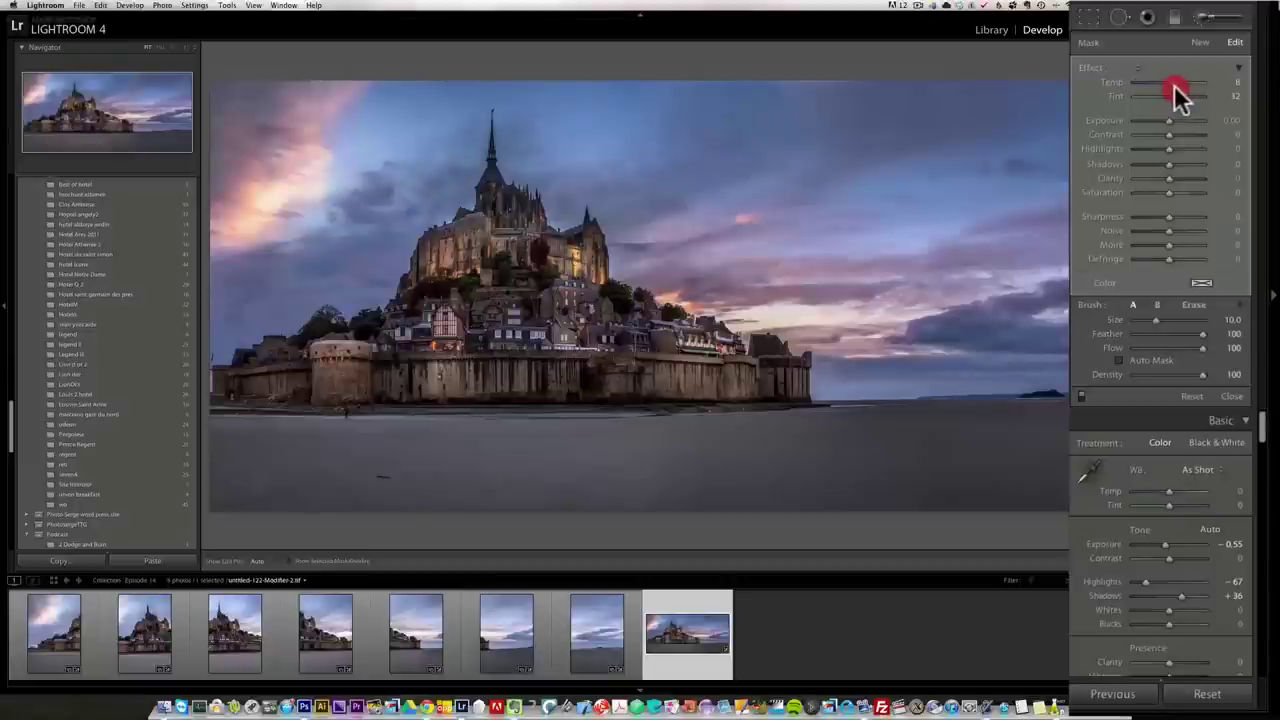
{"action": "left_click", "coordinate": [1171, 82]}
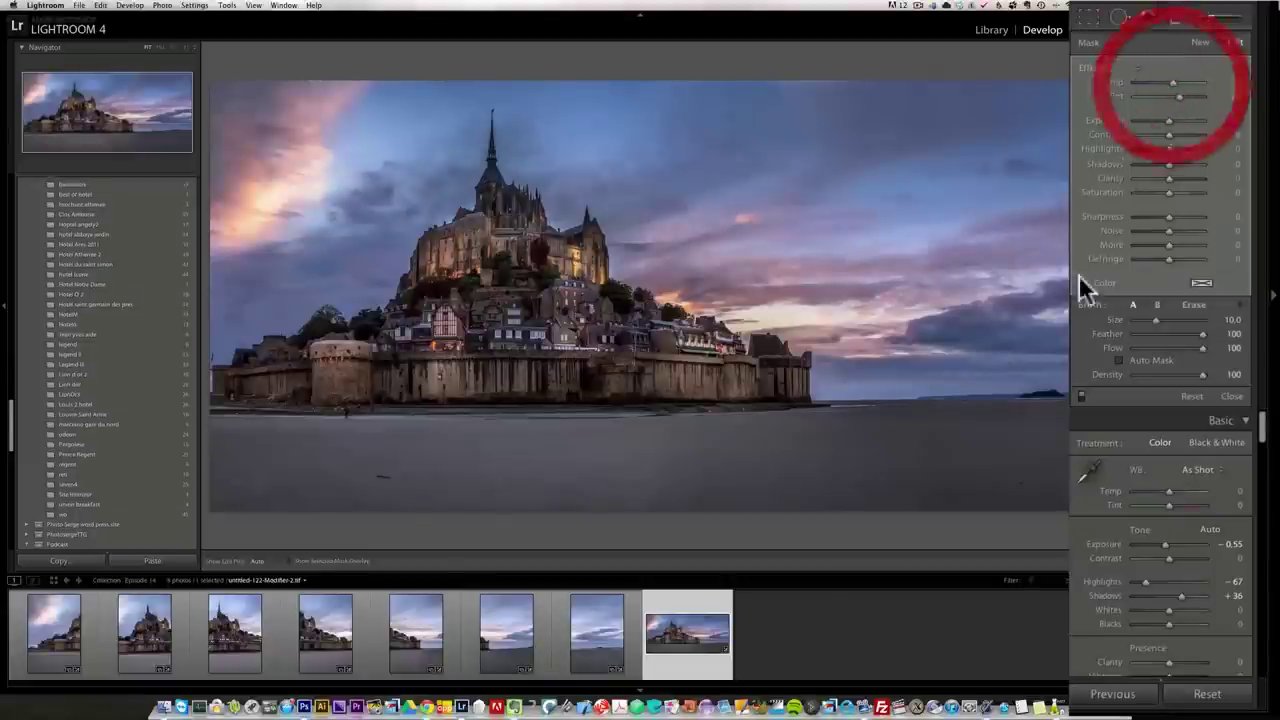
{"action": "left_click", "coordinate": [1079, 396]}
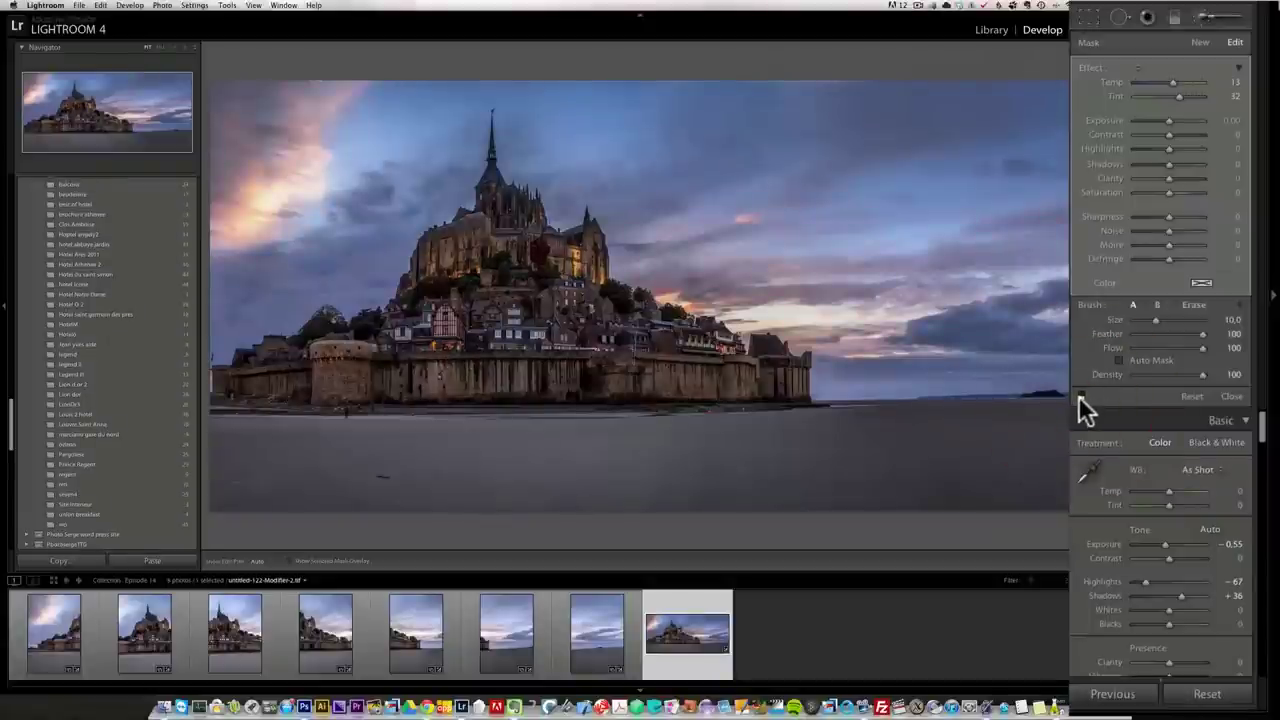
{"action": "left_click", "coordinate": [1079, 396]}
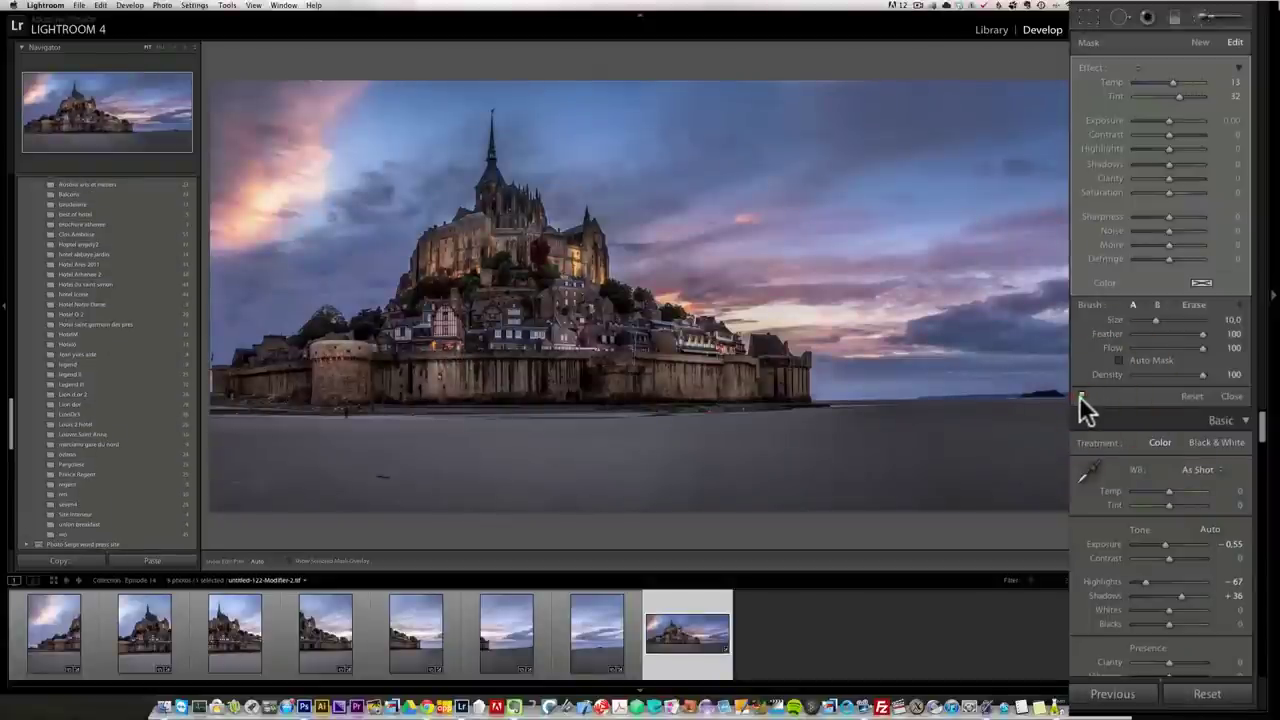
{"action": "left_click", "coordinate": [1079, 396]}
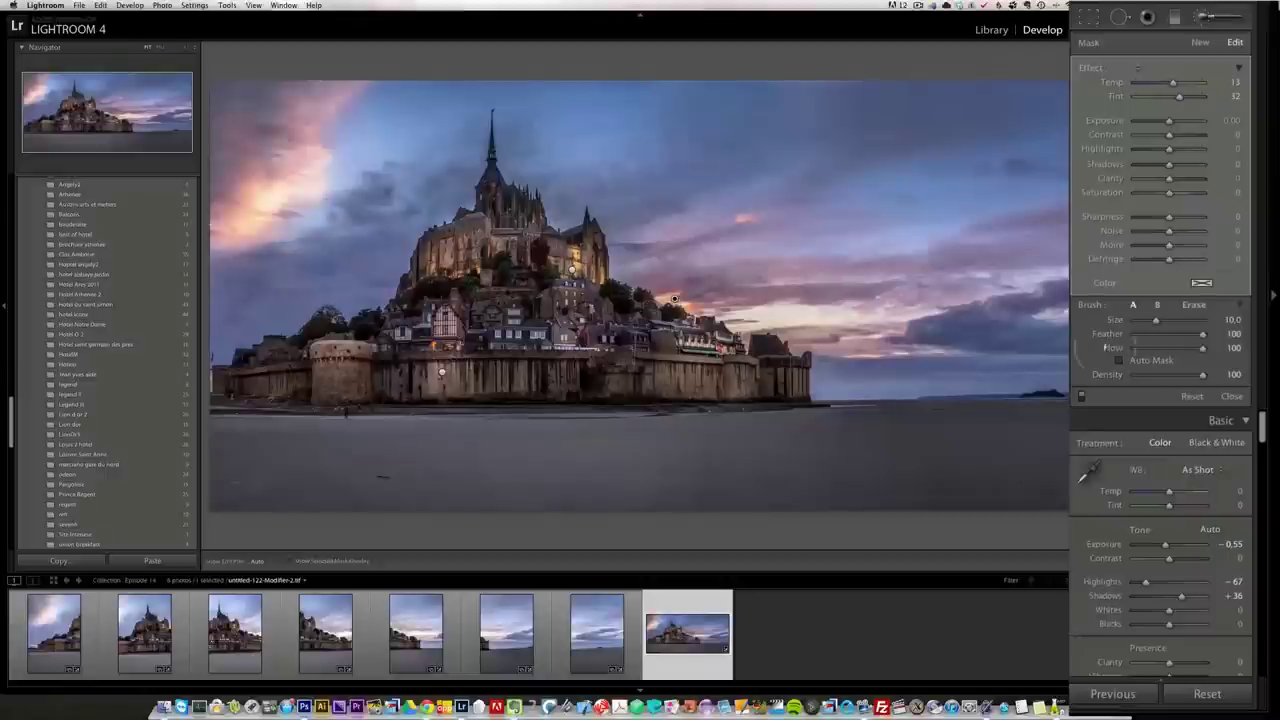
{"action": "left_click", "coordinate": [1081, 395]}
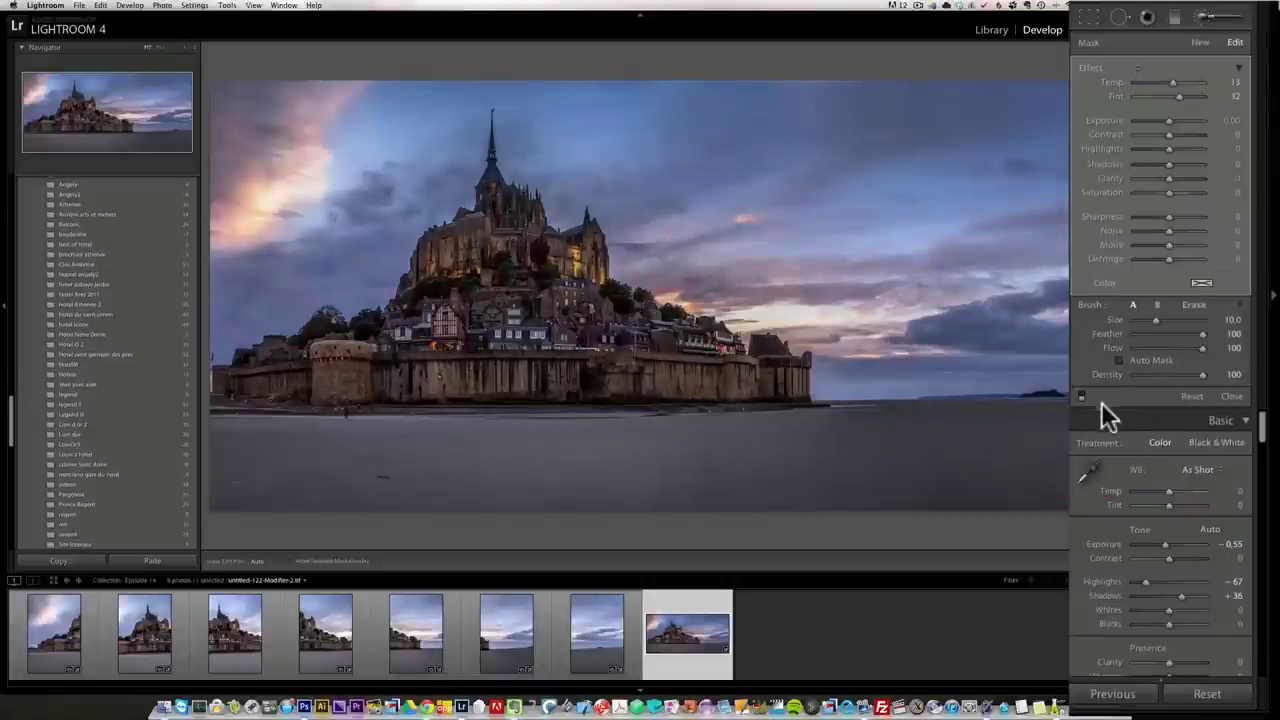
{"action": "left_click", "coordinate": [1080, 394]}
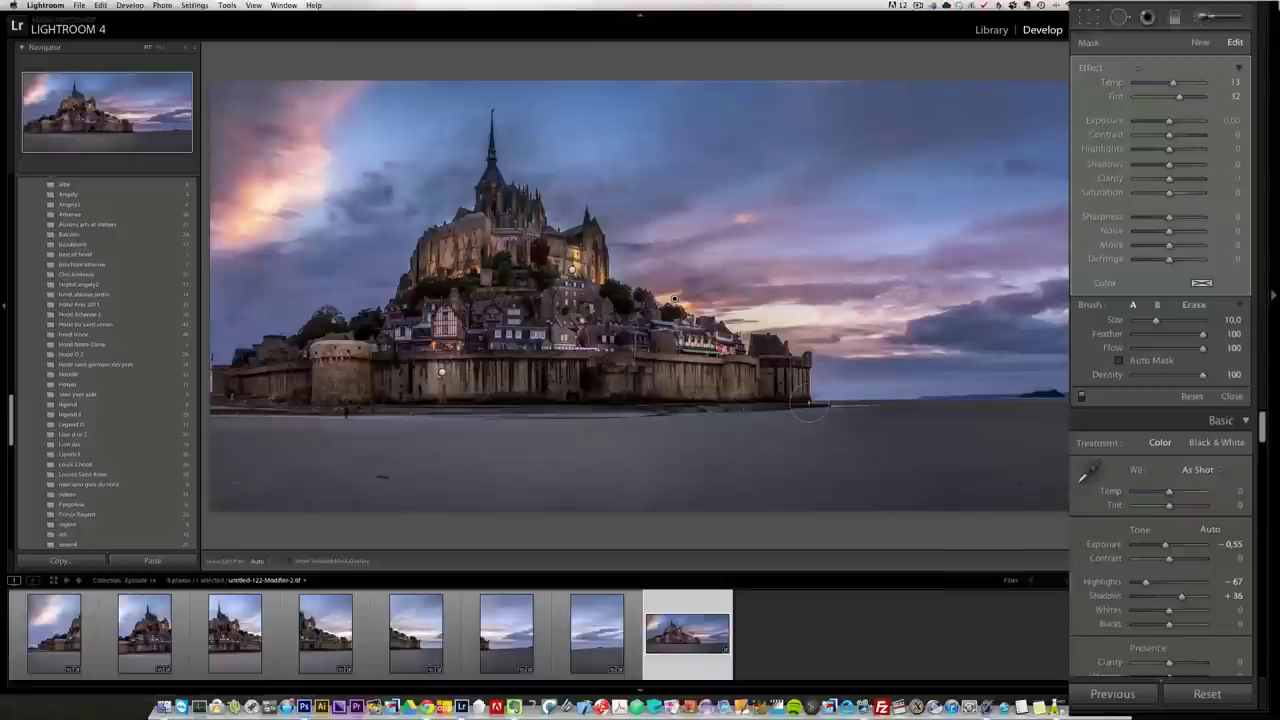
- Crop a sliver off the panorama's bottom edge and add a -16 post-crop vignette
{"action": "left_click", "coordinate": [1232, 396]}
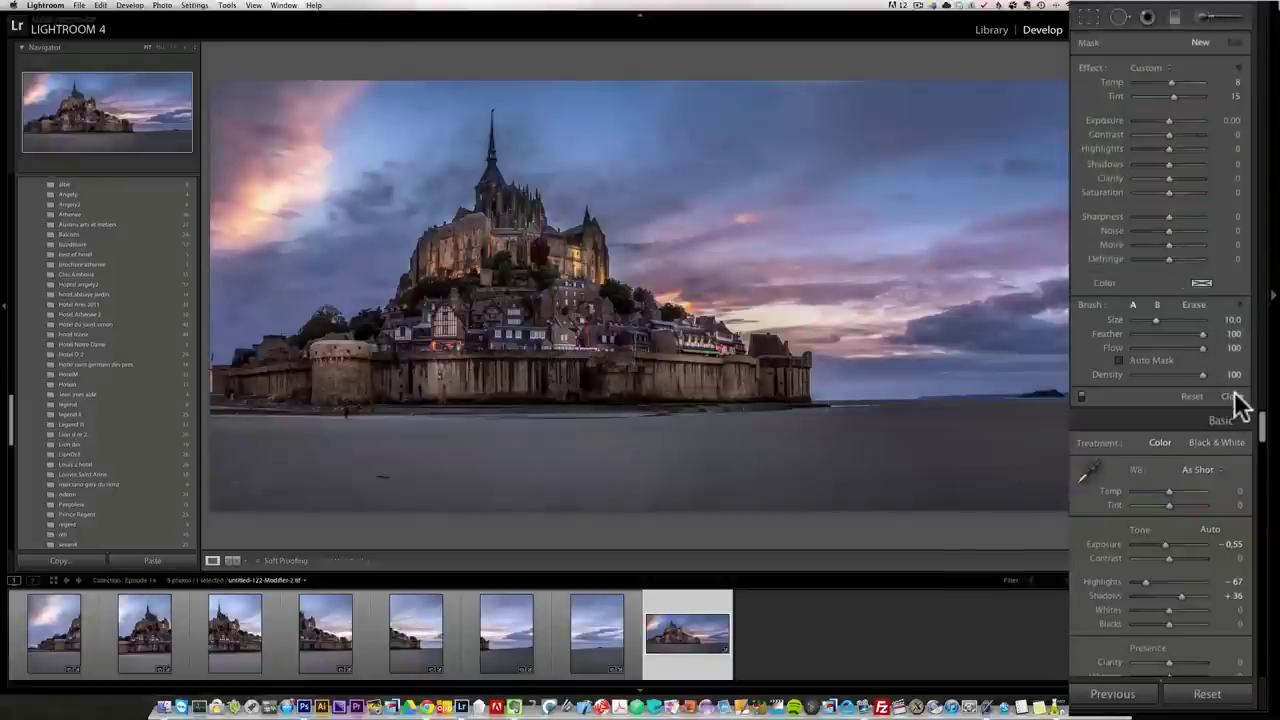
{"action": "key", "text": "r"}
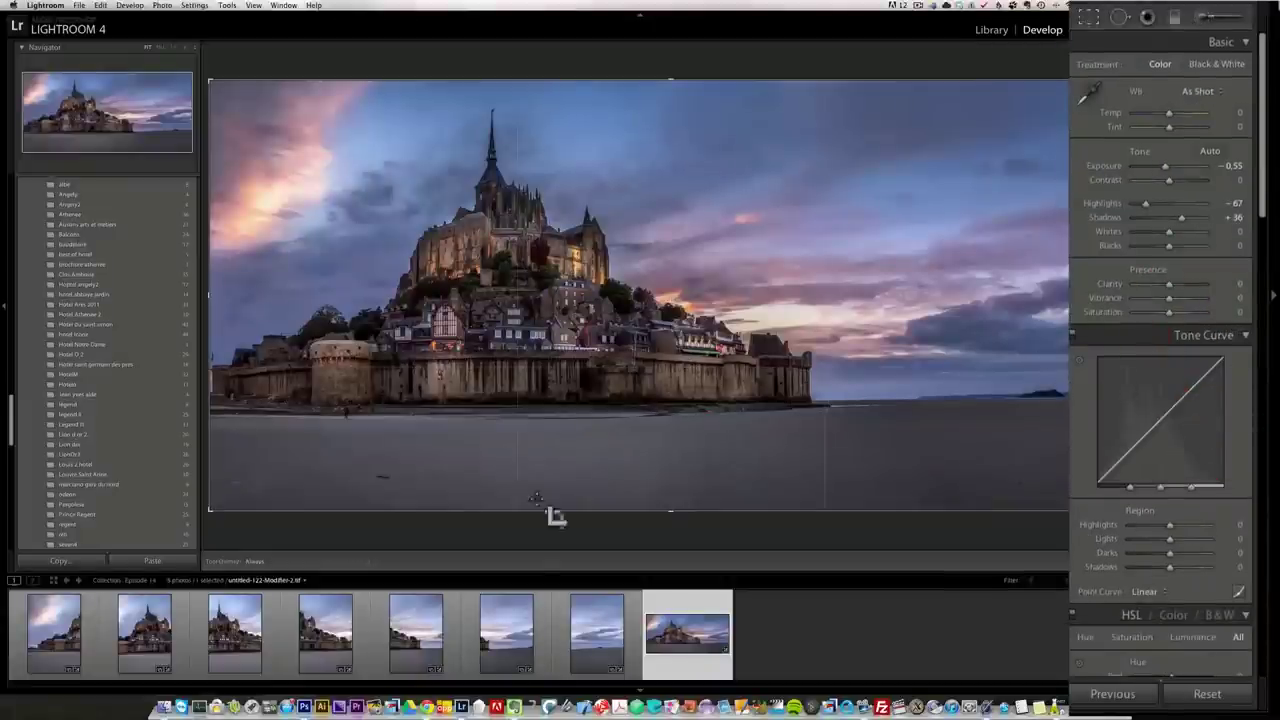
{"action": "left_click_drag", "start_coordinate": [669, 511], "coordinate": [670, 505]}
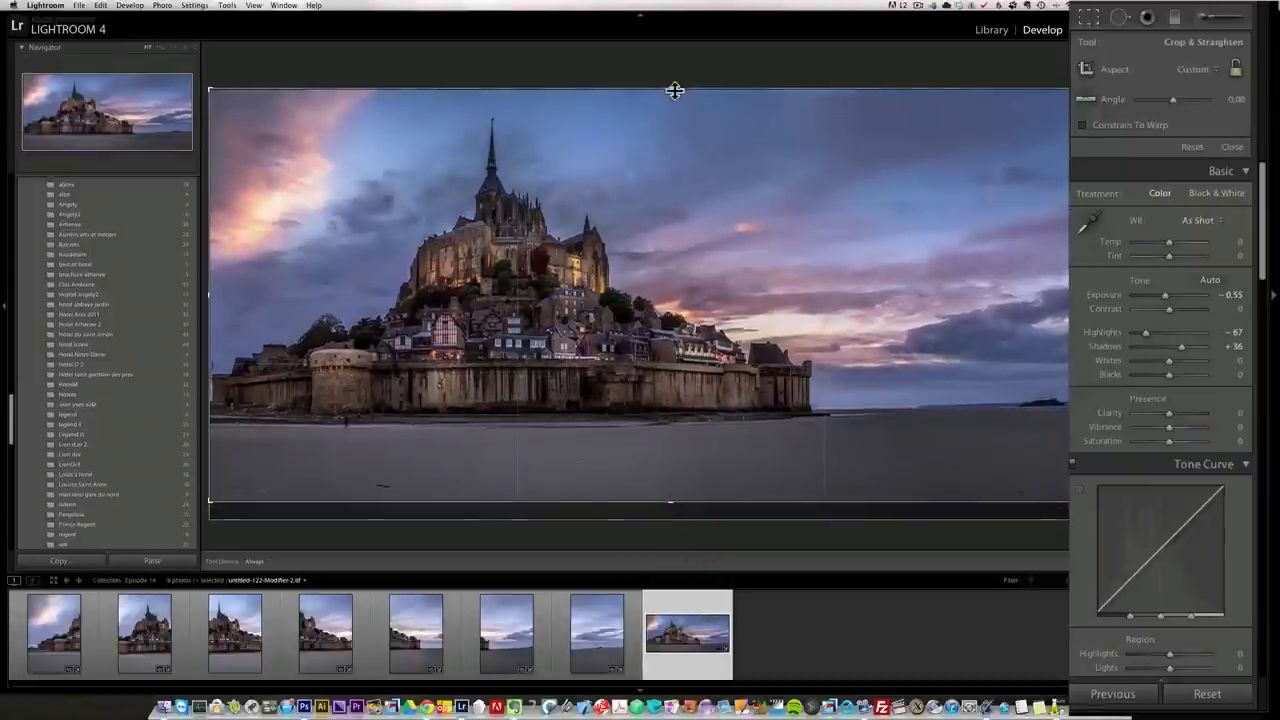
{"action": "left_click", "coordinate": [673, 90]}
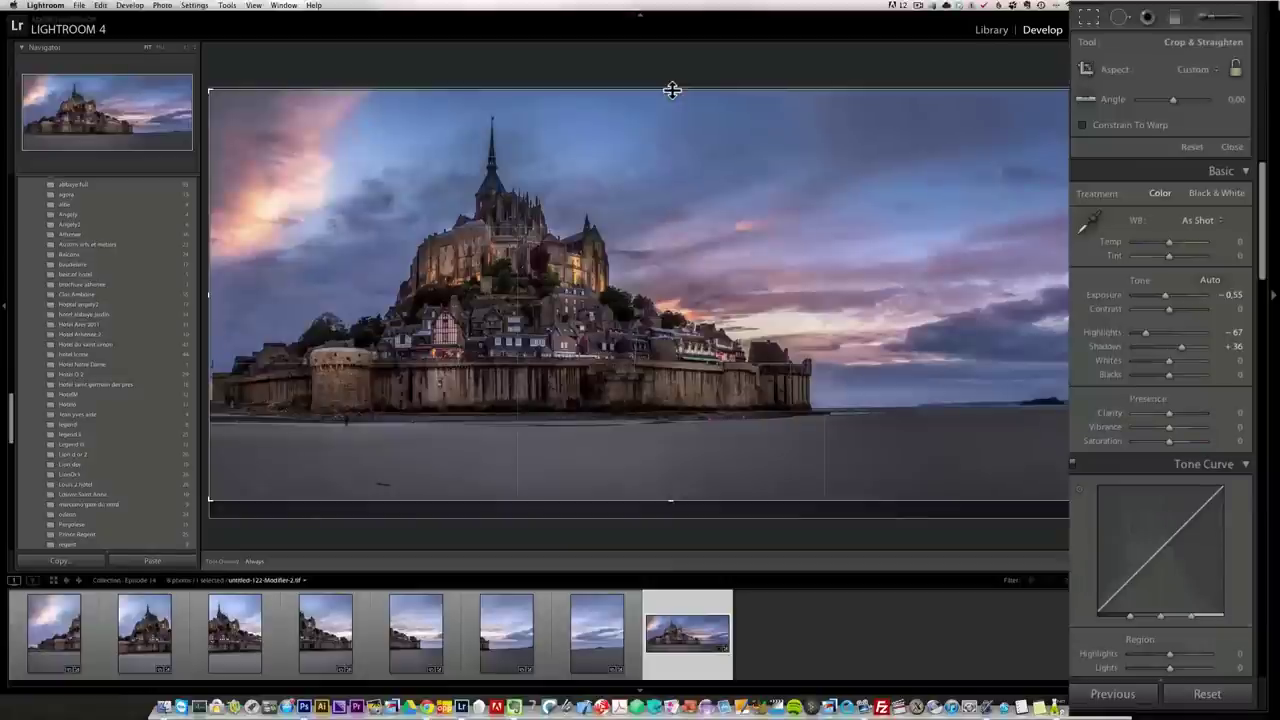
{"action": "key", "text": "Return"}
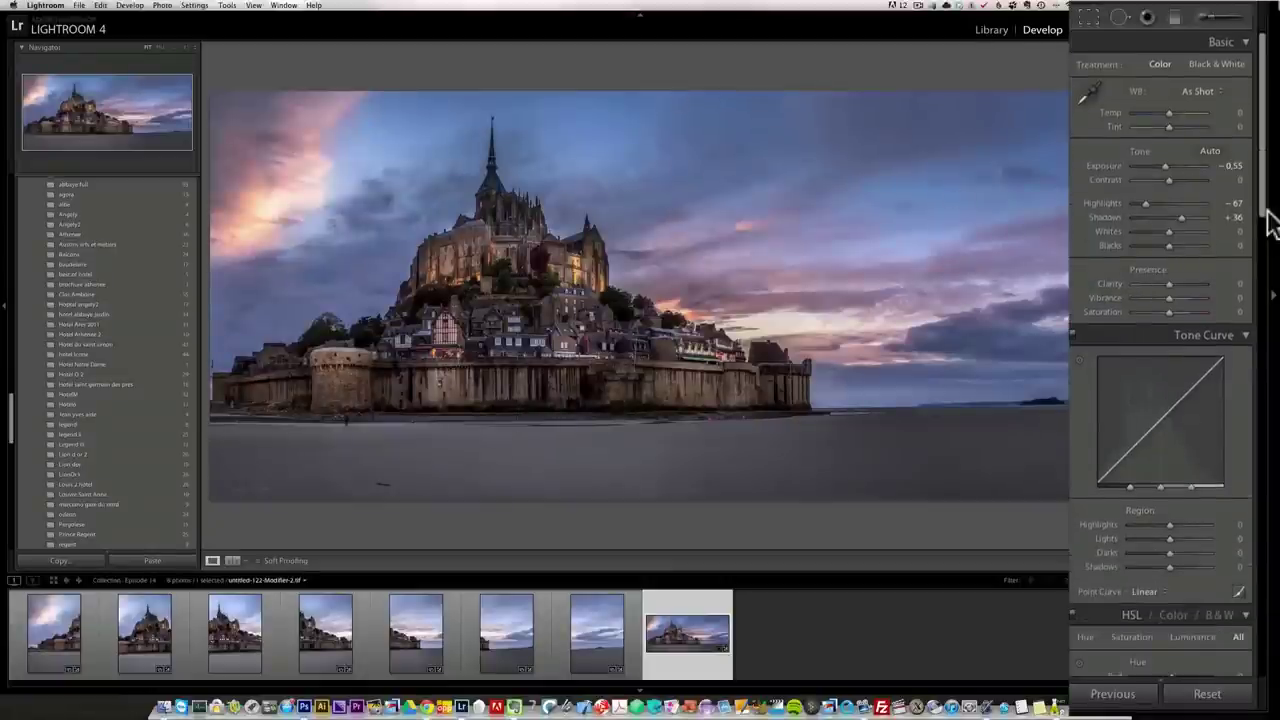
{"action": "left_click_drag", "start_coordinate": [1266, 228], "coordinate": [1266, 675]}
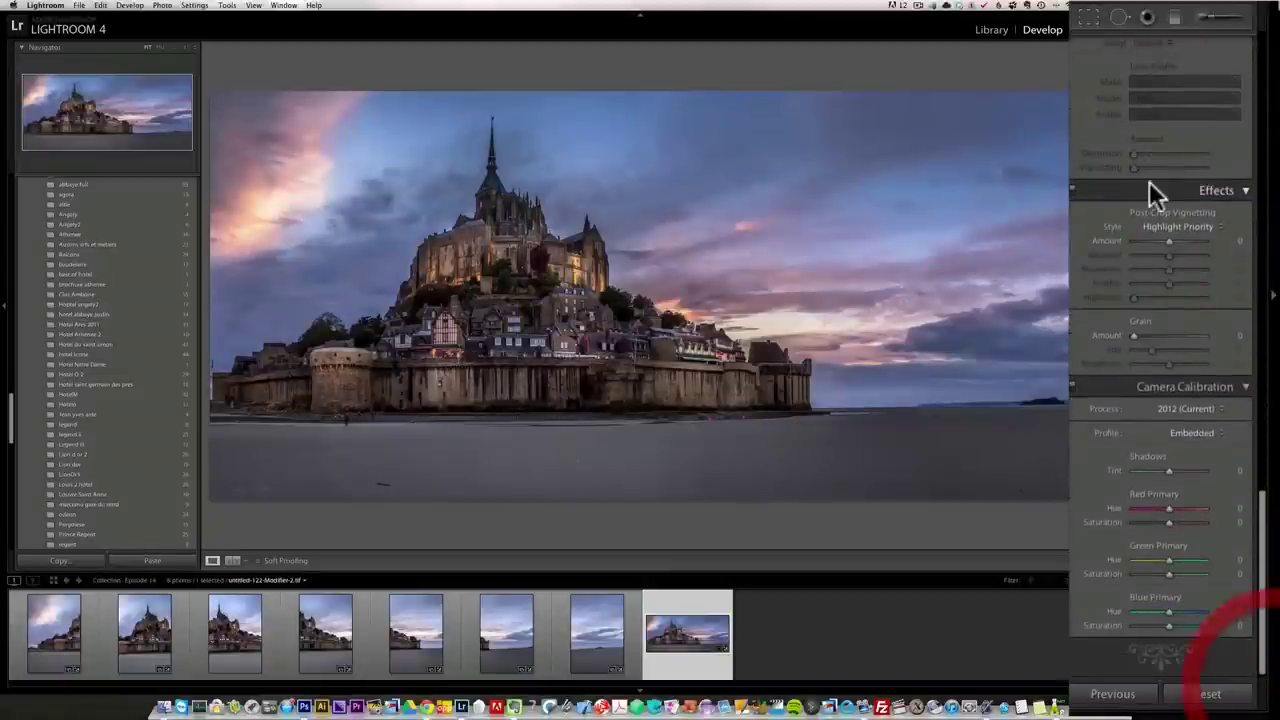
{"action": "left_click_drag", "start_coordinate": [1166, 241], "coordinate": [1160, 240]}
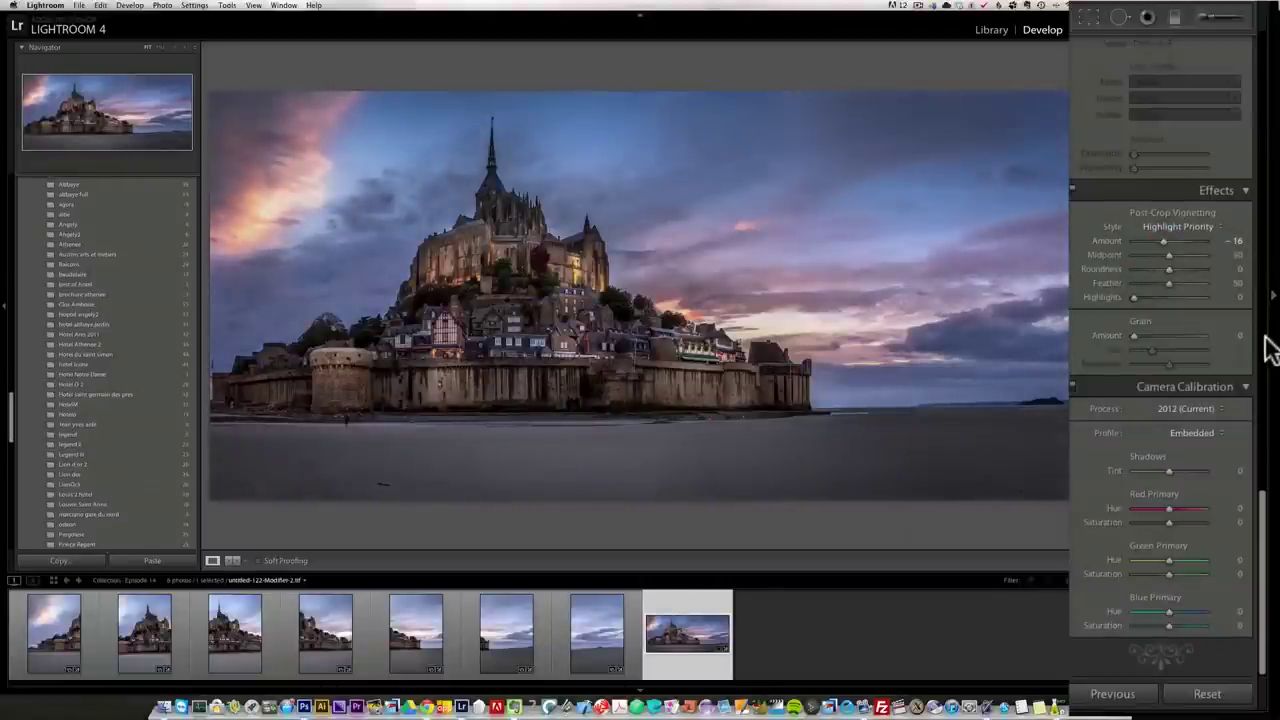
- In the Basic panel, set Contrast to +9 and Exposure to -0.45
{"action": "left_click_drag", "start_coordinate": [1262, 425], "coordinate": [1265, 60]}
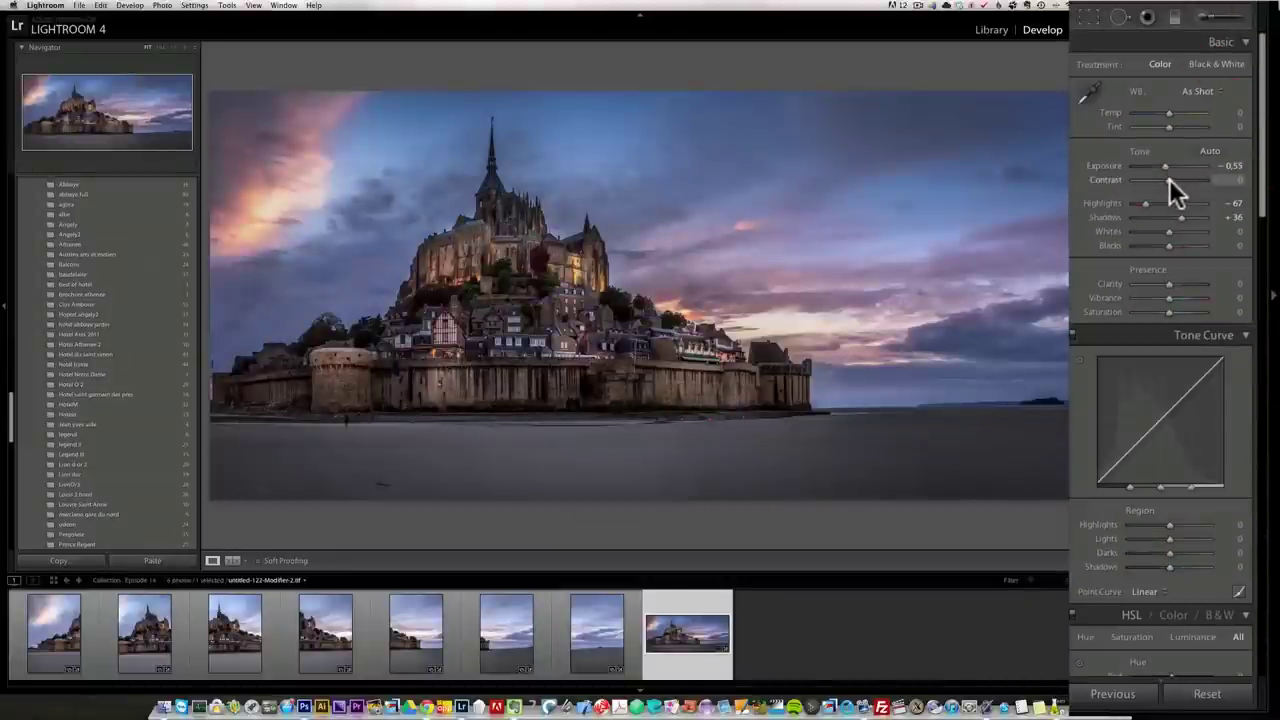
{"action": "left_click_drag", "start_coordinate": [1172, 178], "coordinate": [1164, 166]}
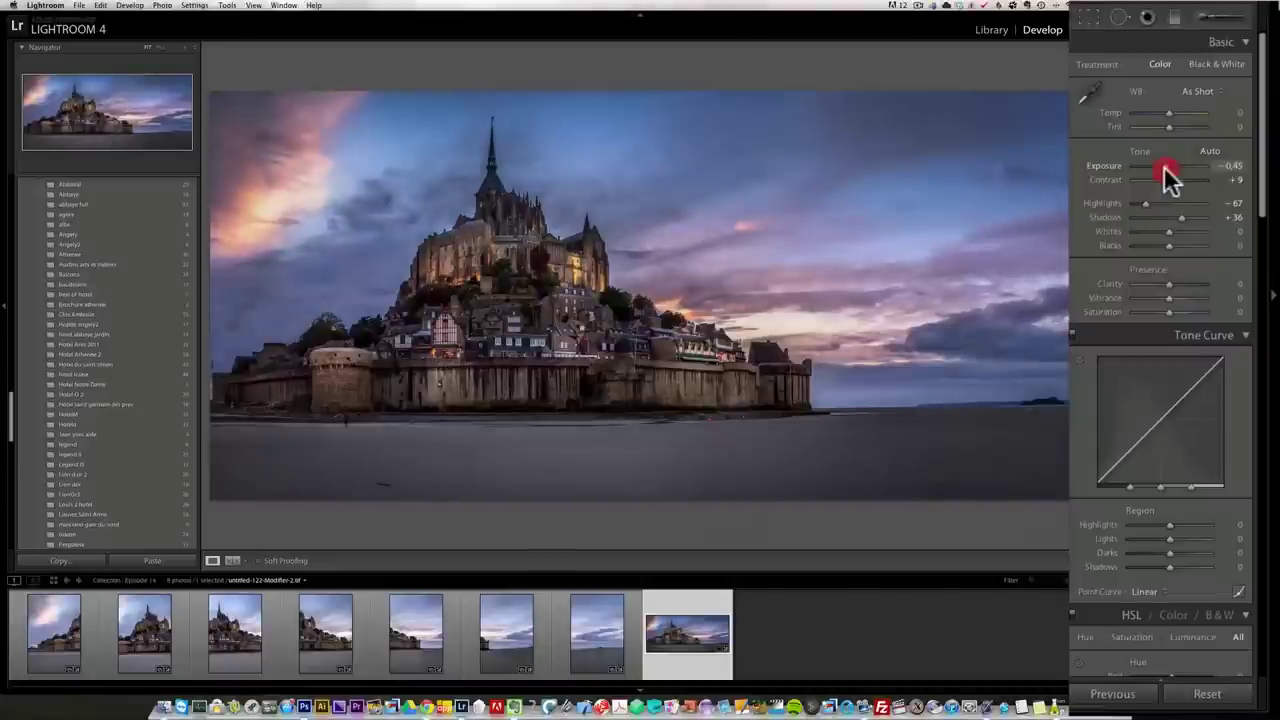
{"action": "left_click_drag", "start_coordinate": [1164, 166], "coordinate": [1164, 166]}
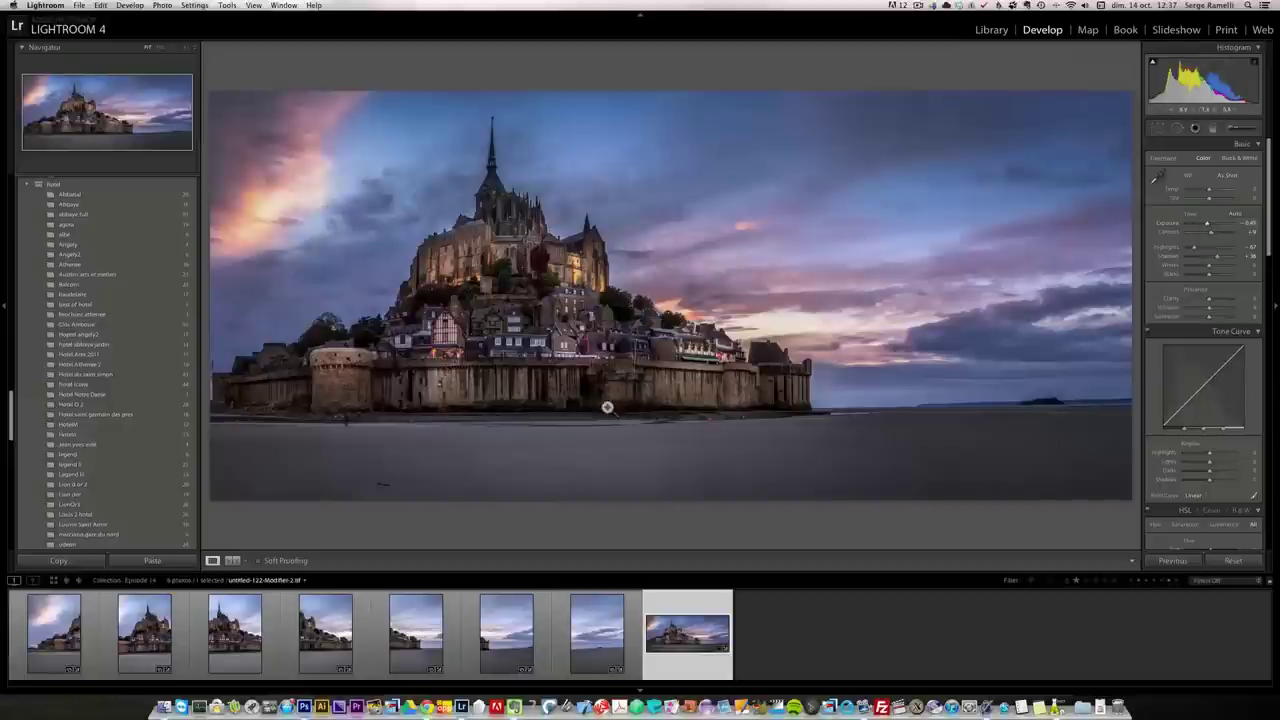
- Switch to Chrome and scroll through the Tutorial Apps page of Photoshop, Lightroom and HDR apps
{"action": "key", "text": "super+Tab"}
{"action": "left_click", "coordinate": [537, 360]}
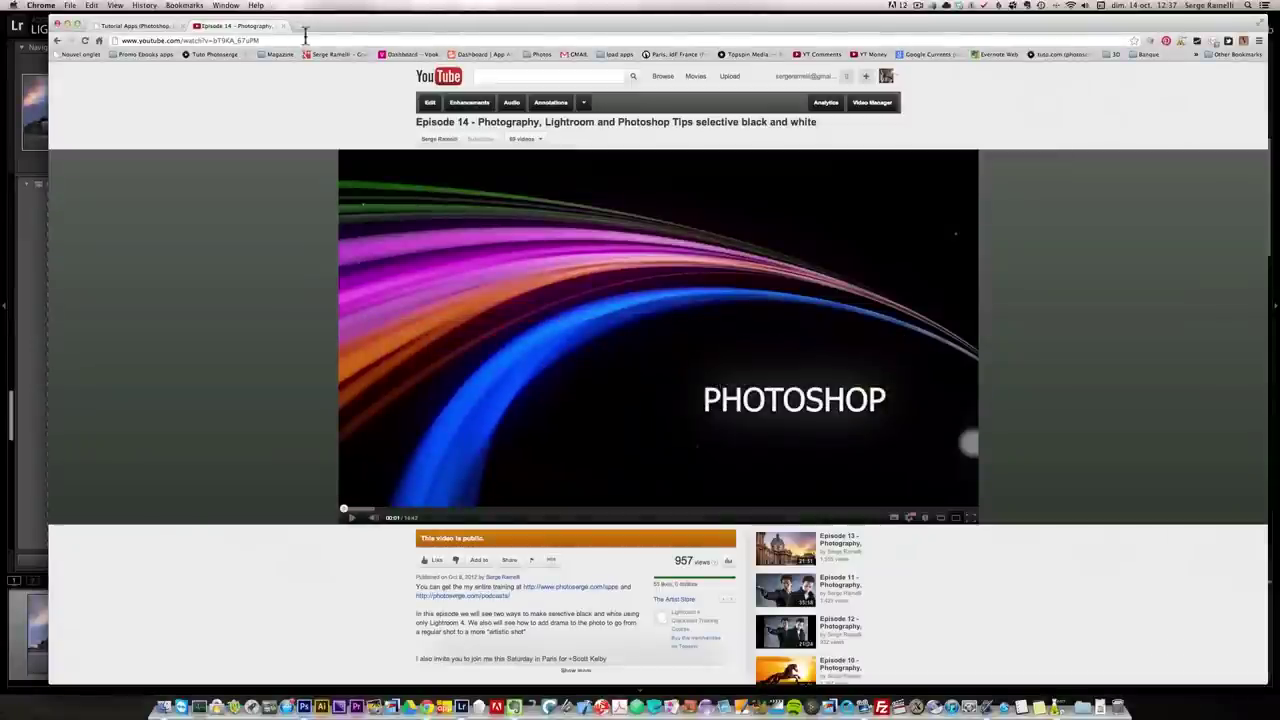
{"action": "left_click", "coordinate": [120, 25]}
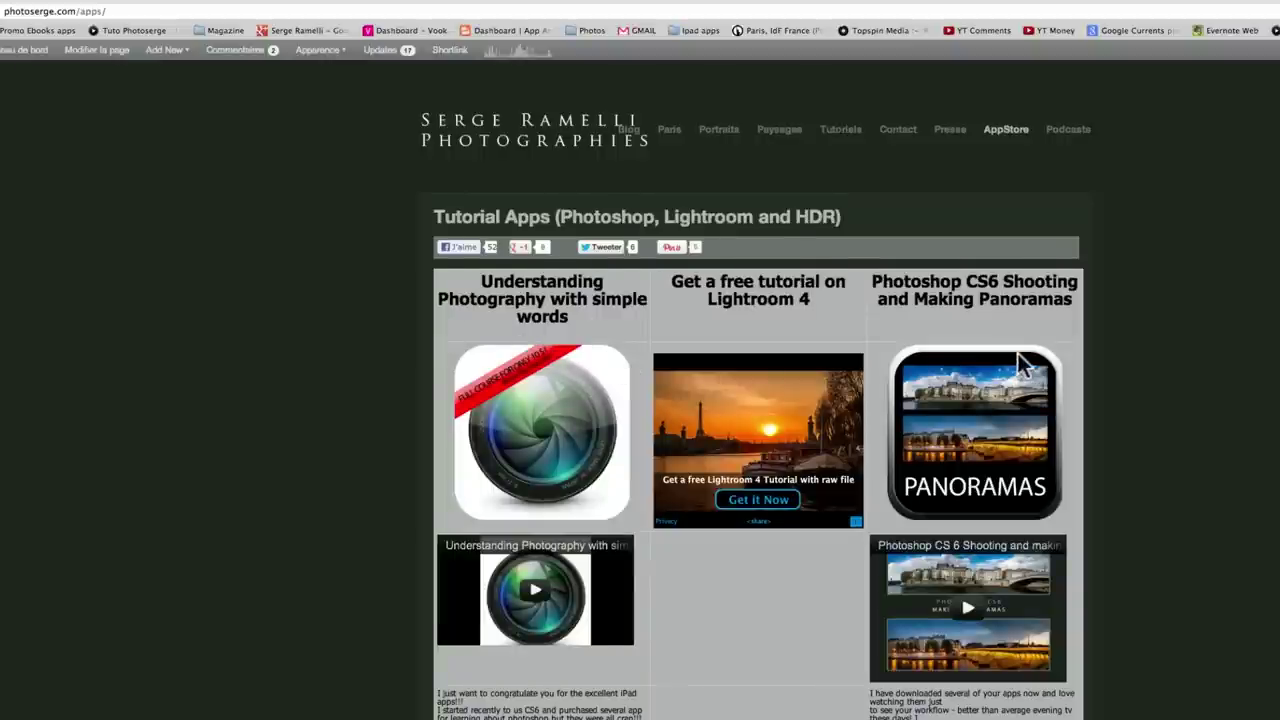
{"action": "scroll", "coordinate": [1017, 353], "scroll_direction": "down", "scroll_amount": 1}
{"action": "scroll", "coordinate": [966, 236], "scroll_direction": "down", "scroll_amount": 2}
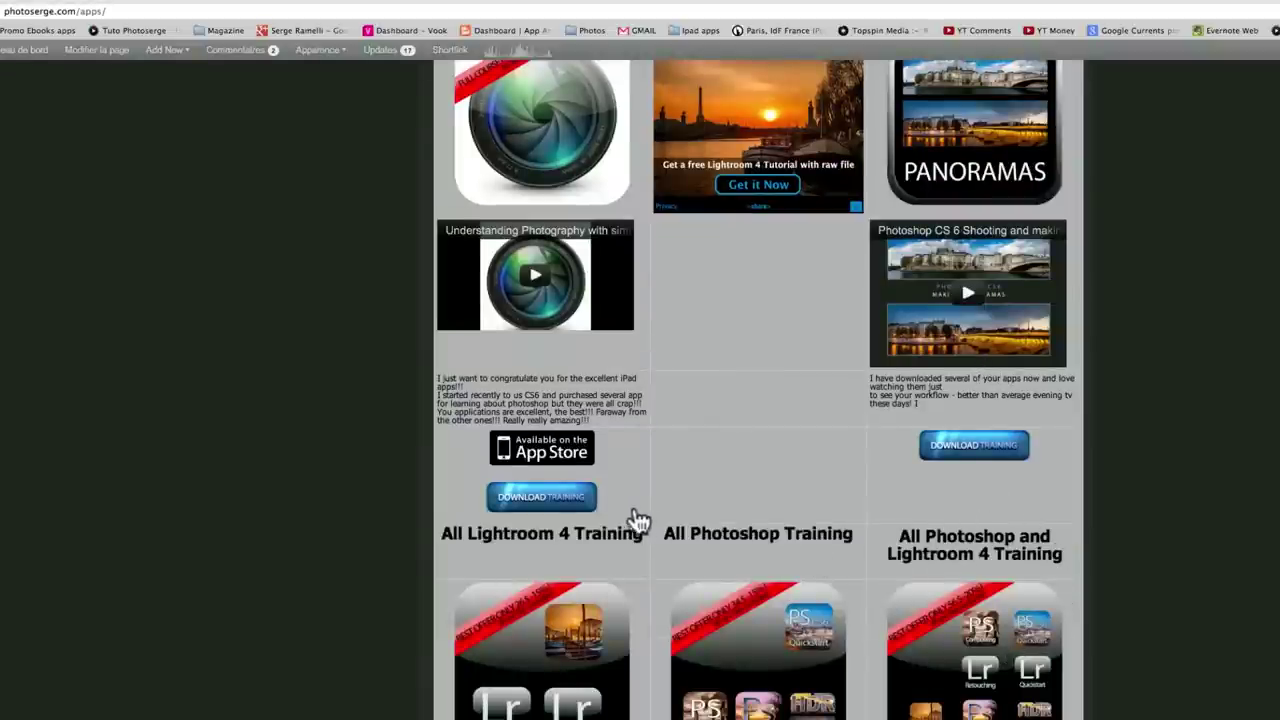
{"action": "scroll", "coordinate": [986, 491], "scroll_direction": "down", "scroll_amount": 3}
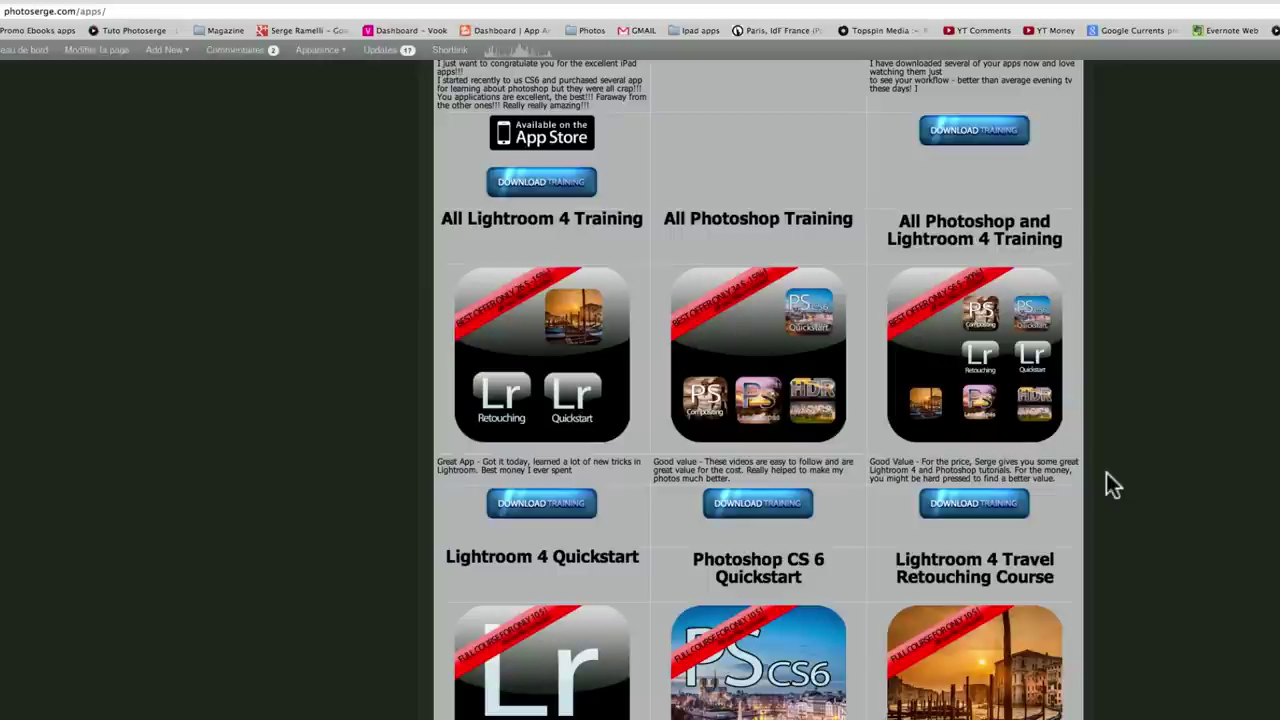
{"action": "scroll", "coordinate": [1111, 473], "scroll_direction": "down", "scroll_amount": 4}
{"action": "scroll", "coordinate": [1119, 474], "scroll_direction": "down", "scroll_amount": 4}
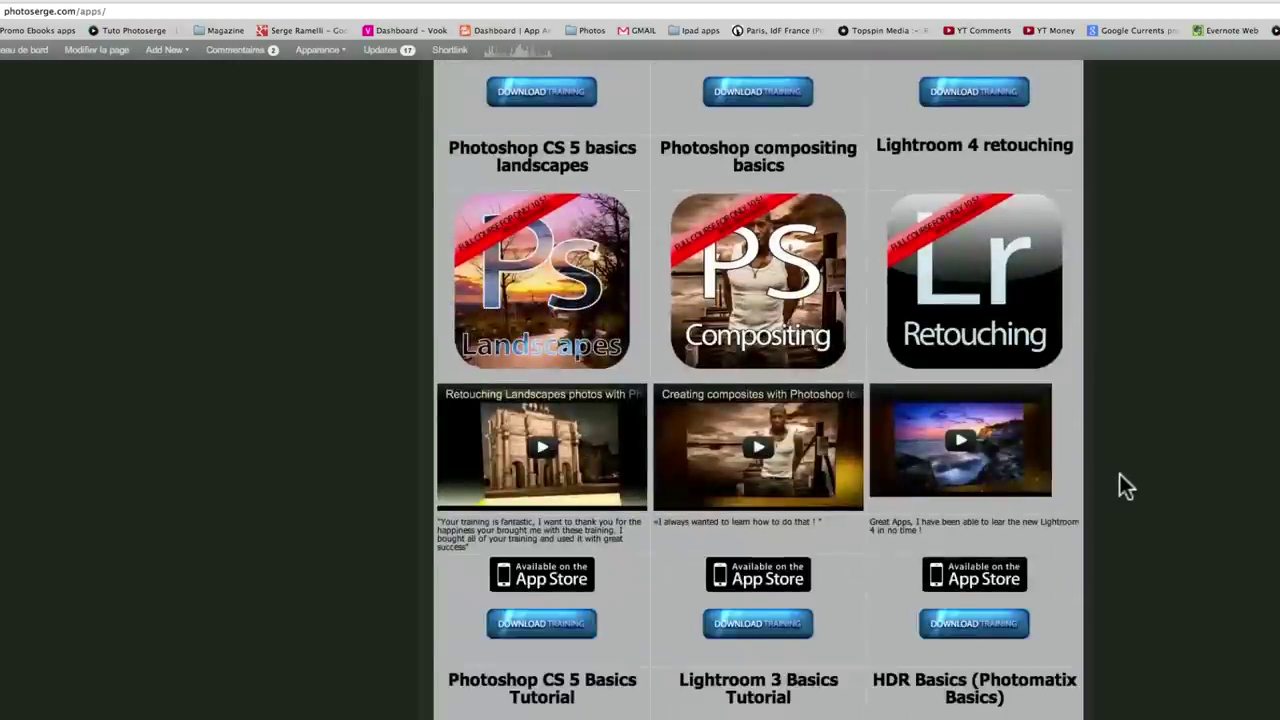
{"action": "scroll", "coordinate": [1119, 474], "scroll_direction": "up", "scroll_amount": 12}
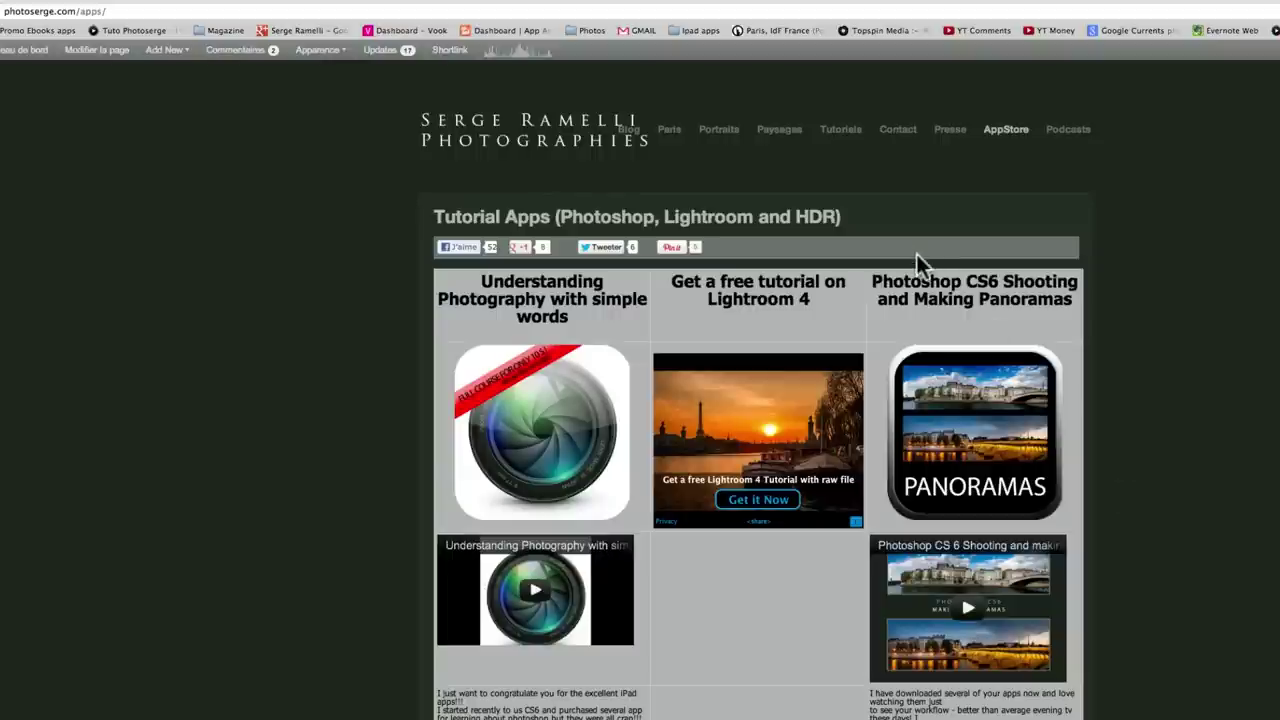
- Open the site's Podcasts page, then switch back to Lightroom 4
{"action": "left_click", "coordinate": [1068, 135]}
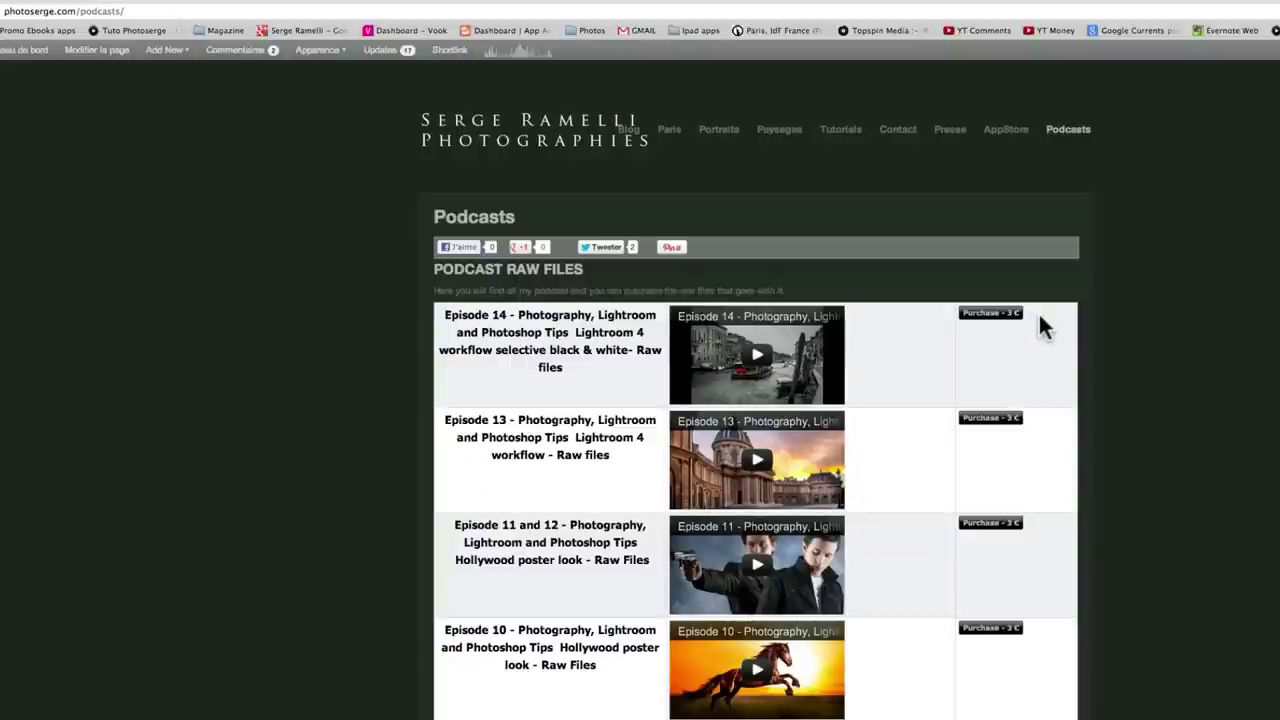
{"action": "key", "text": "super+Tab"}
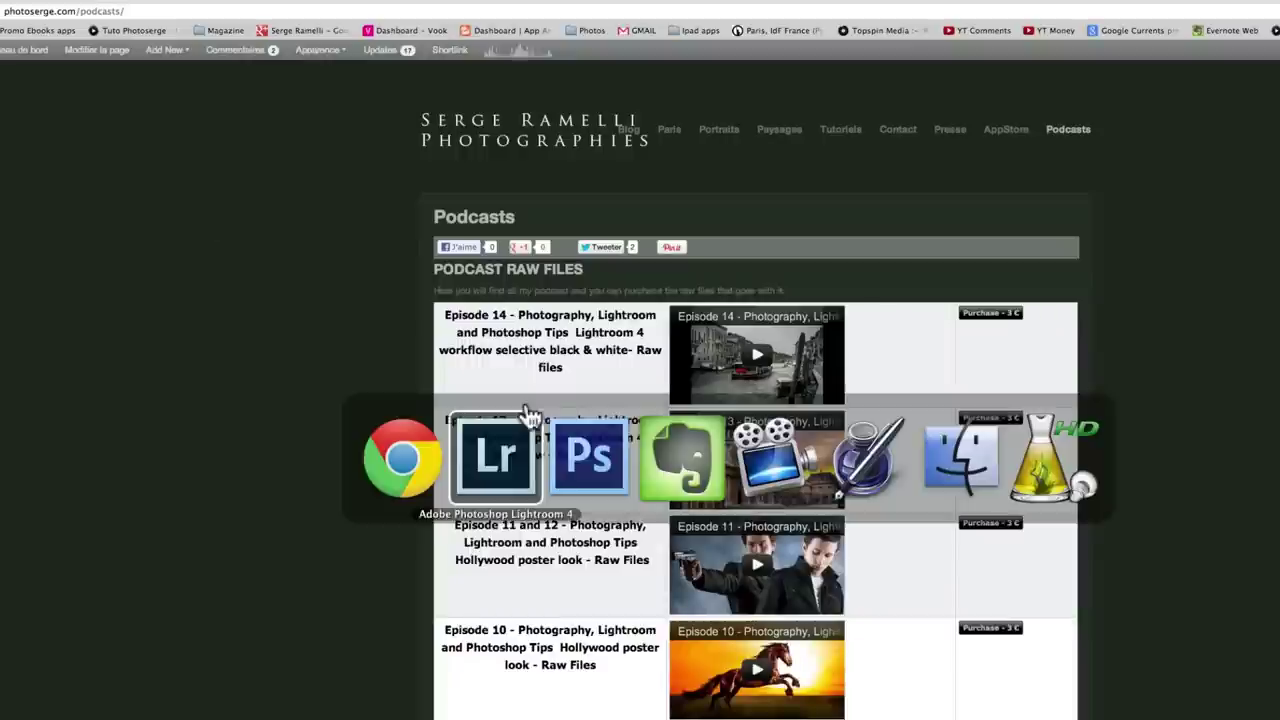
{"action": "left_click", "coordinate": [518, 457]}
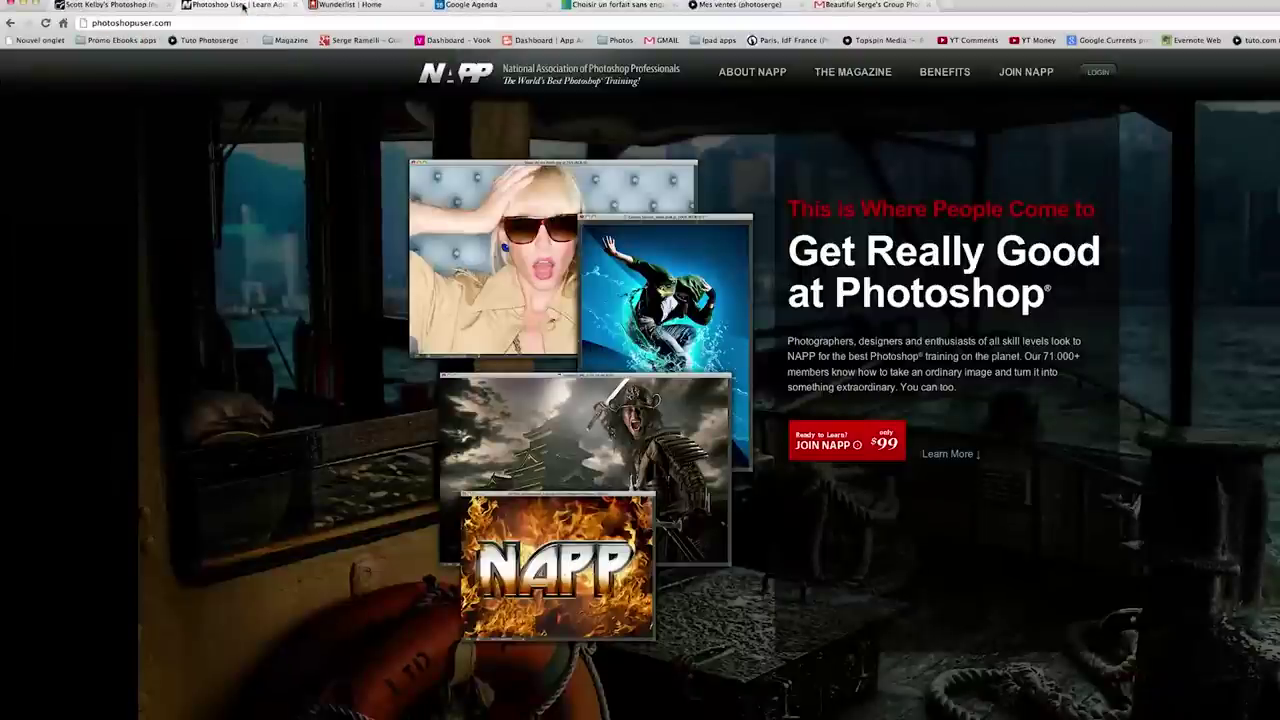
- View the NAPP site's Photoshop User Magazine page (10 issues for $99), then its Benefits page
{"action": "left_click", "coordinate": [856, 76]}
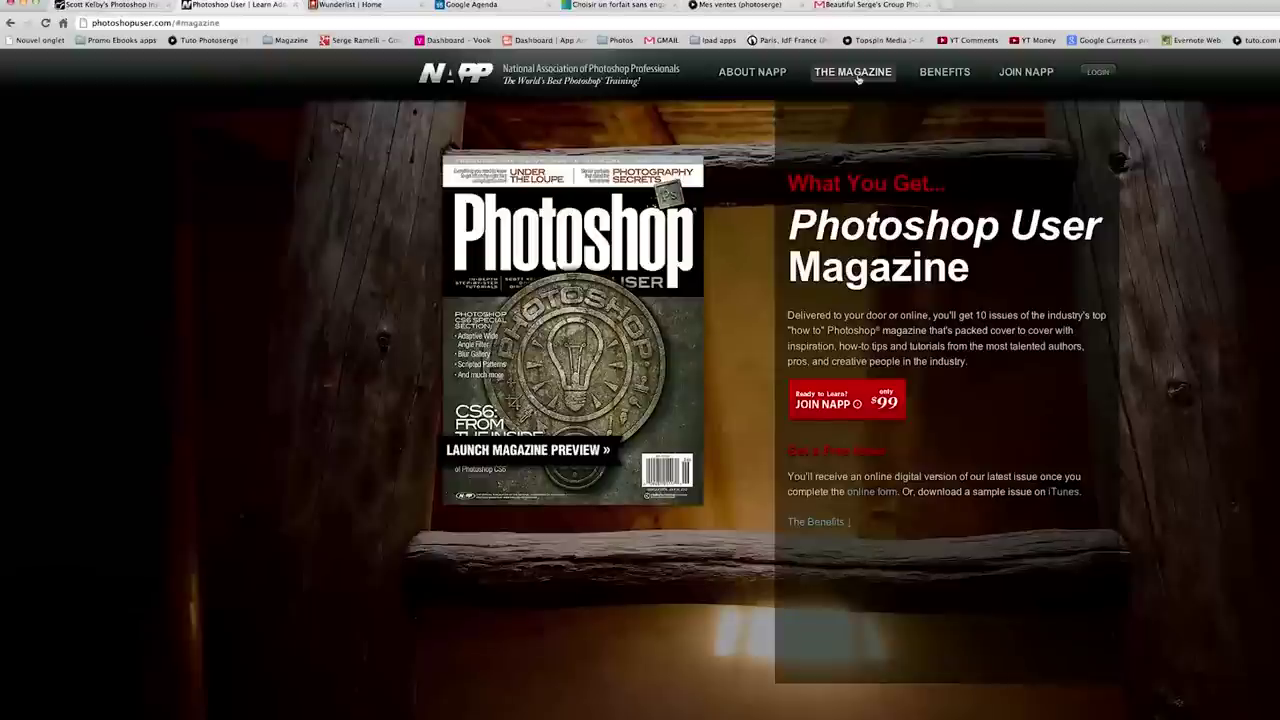
{"action": "left_click", "coordinate": [930, 76]}
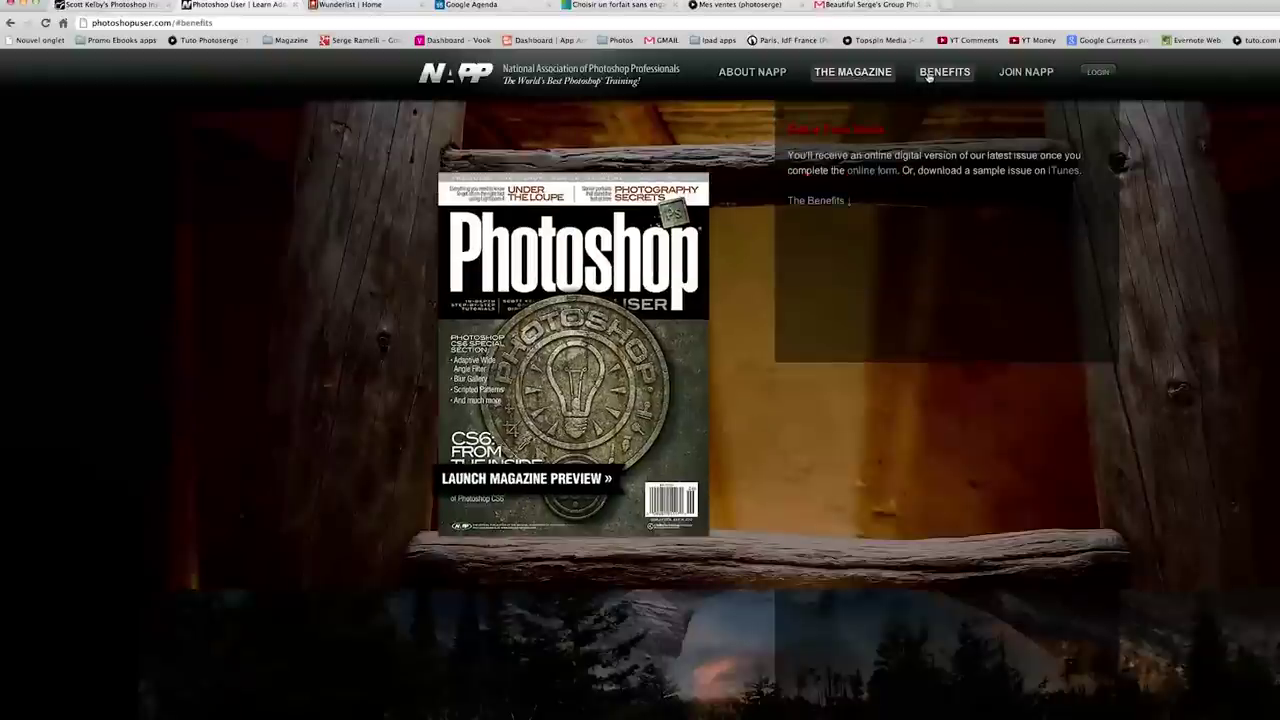